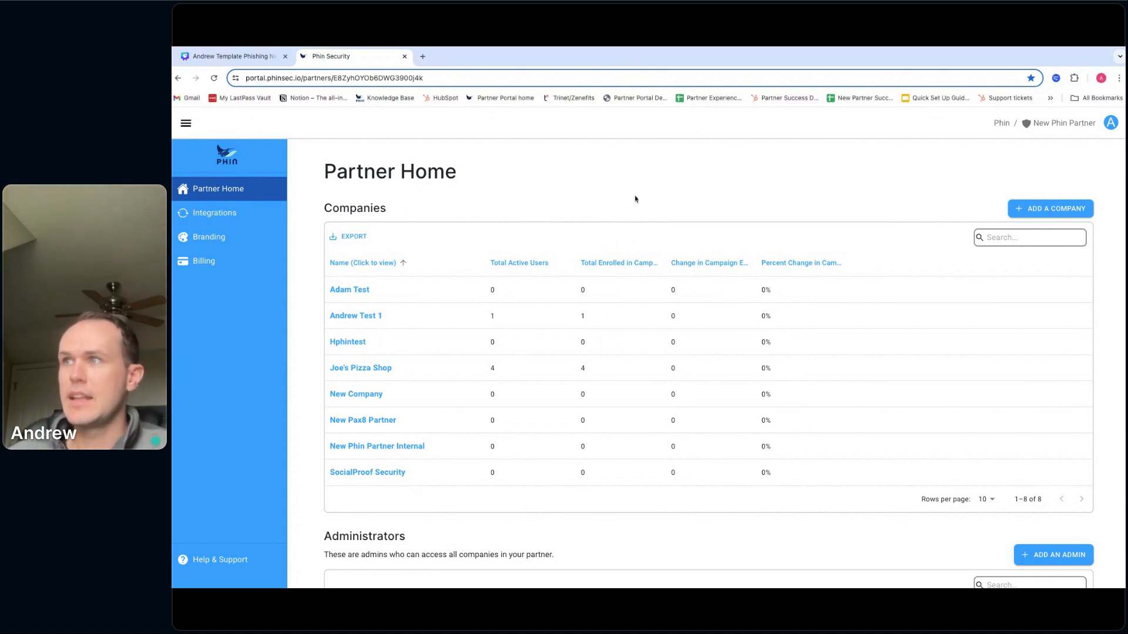
- Create a company named test123 and expand its User Management card
{"action": "left_click", "coordinate": [1068, 210]}
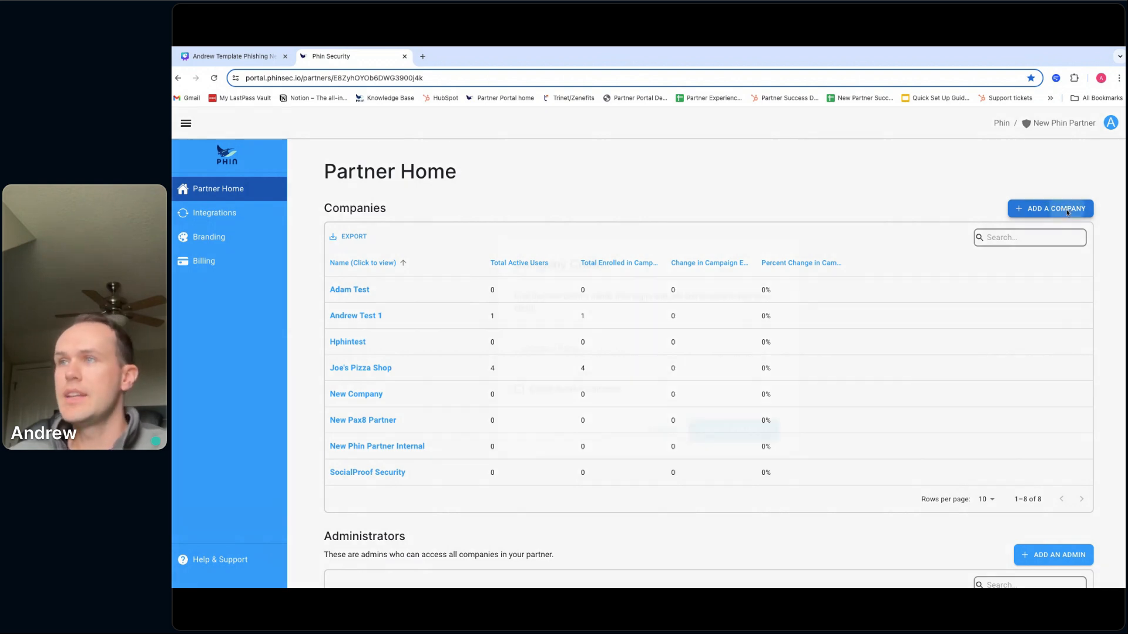
{"action": "left_click", "coordinate": [603, 344]}
{"action": "type", "text": "test123"}
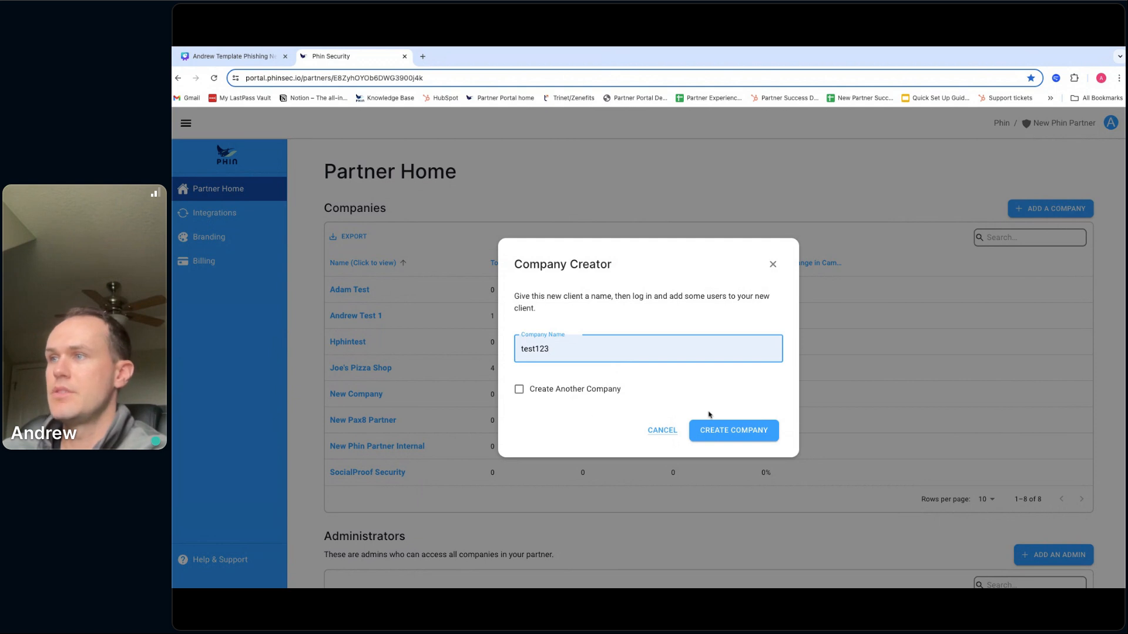
{"action": "left_click", "coordinate": [728, 430]}
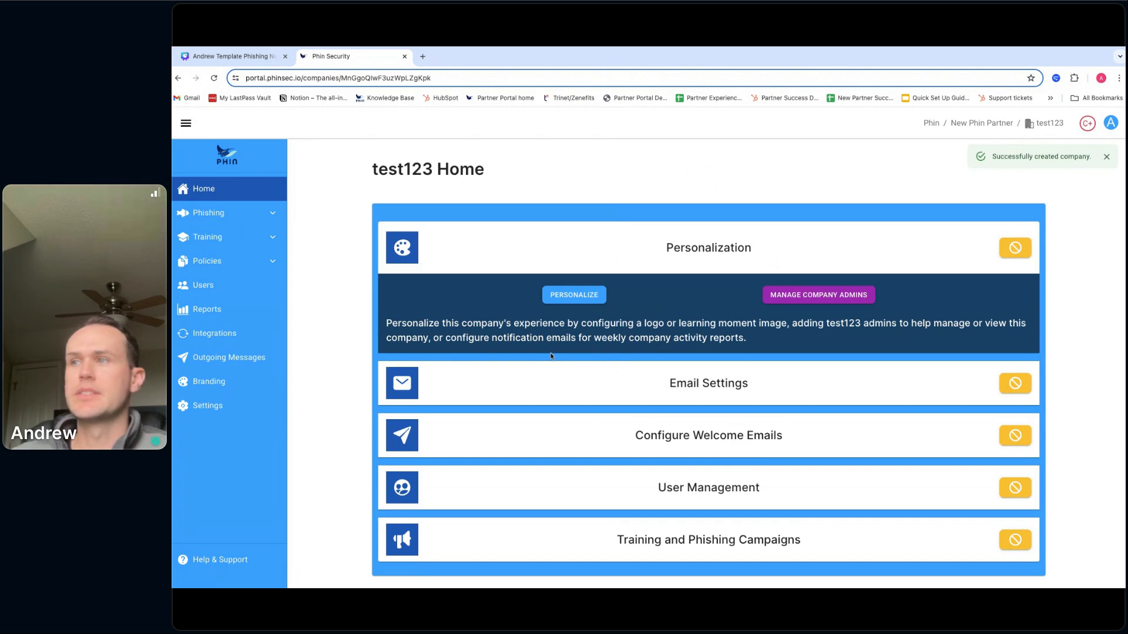
{"action": "left_click", "coordinate": [671, 478]}
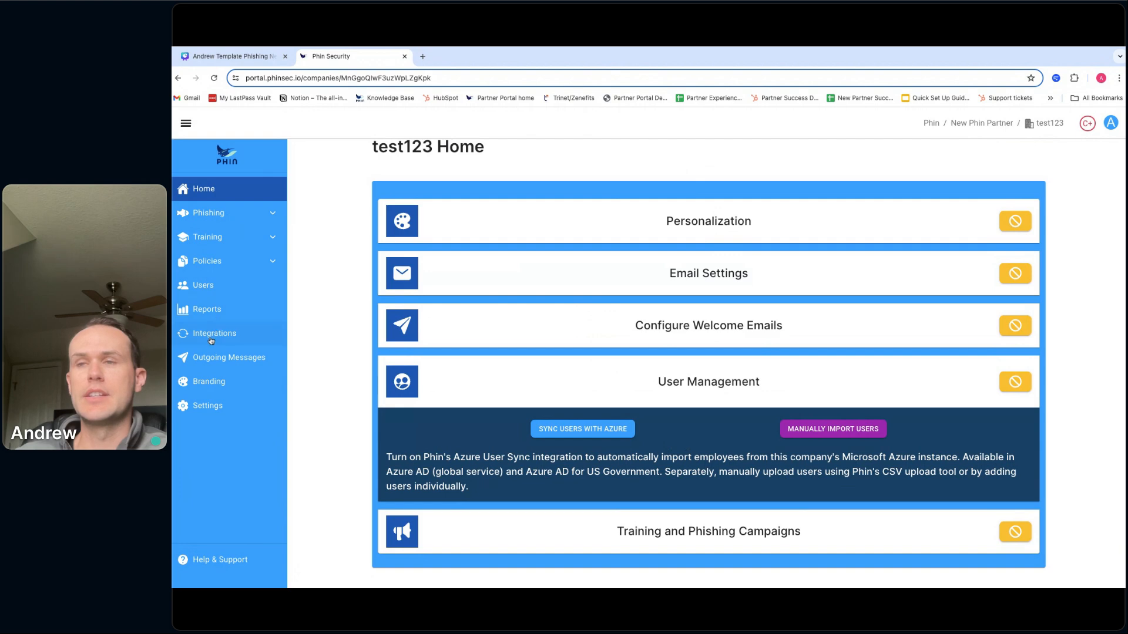
- Open test123's Azure user sync setup, keeping the tenant type as standard Azure AD
{"action": "left_click", "coordinate": [611, 434]}
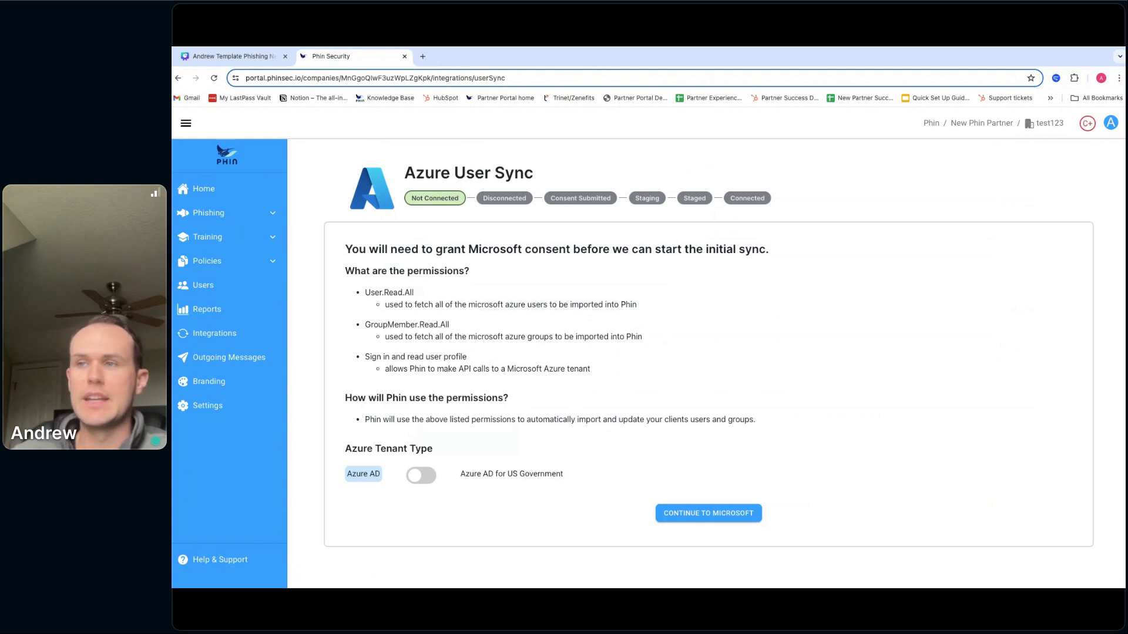
{"action": "left_click", "coordinate": [422, 482]}
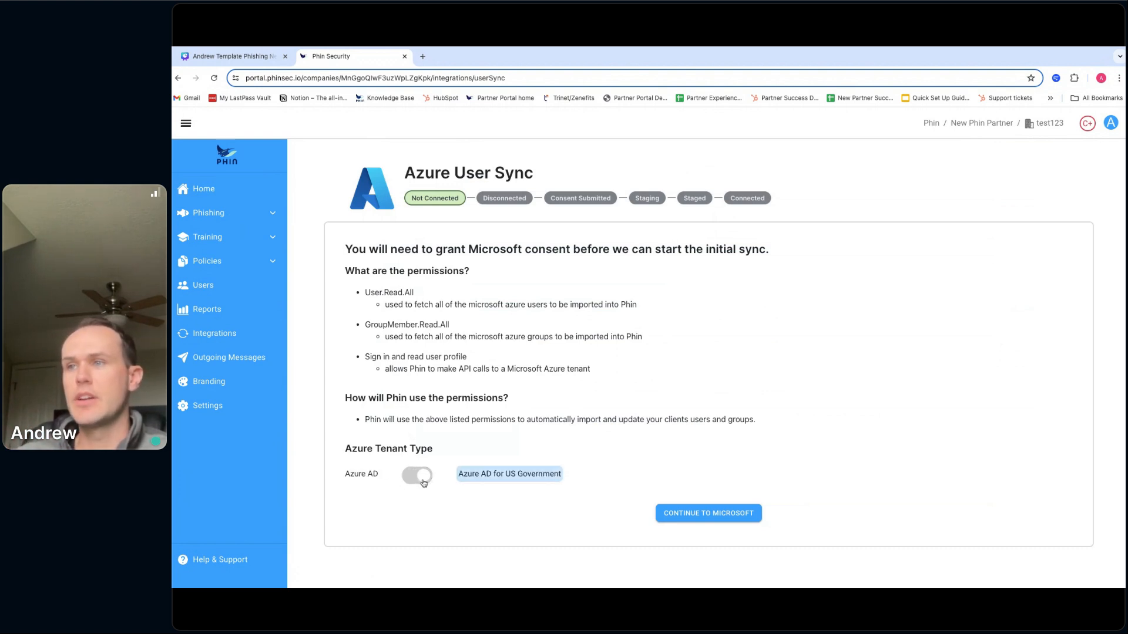
{"action": "left_click", "coordinate": [423, 482]}
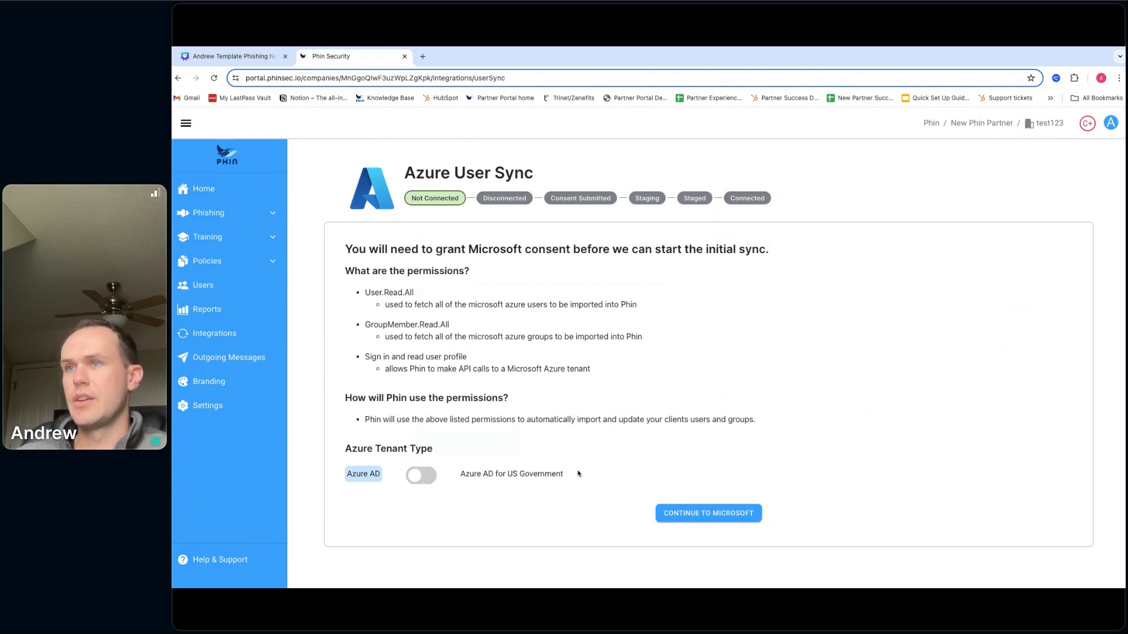
- Sign in with the existing Microsoft account and accept Phin User Sync's requested permissions
{"action": "left_click", "coordinate": [708, 507]}
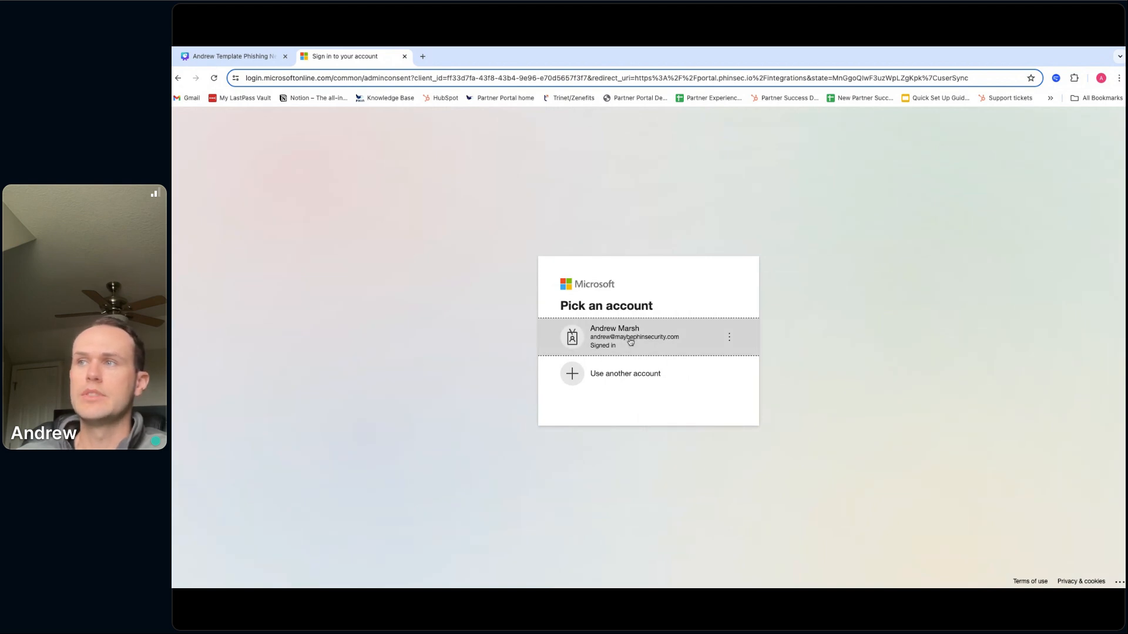
{"action": "left_click", "coordinate": [631, 342]}
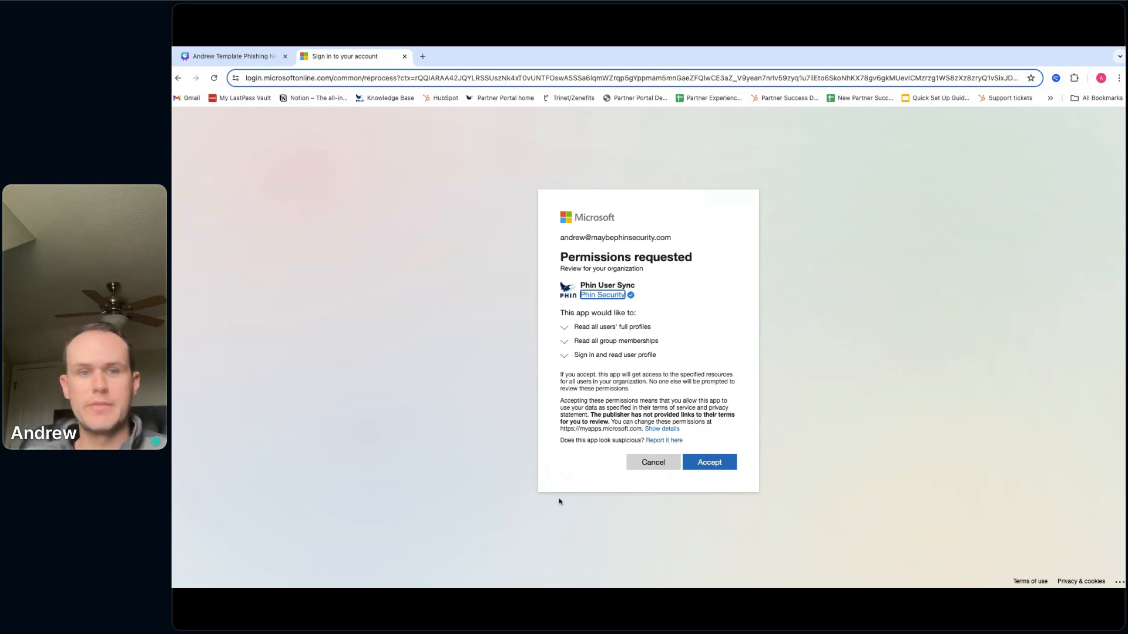
{"action": "left_click", "coordinate": [706, 464]}
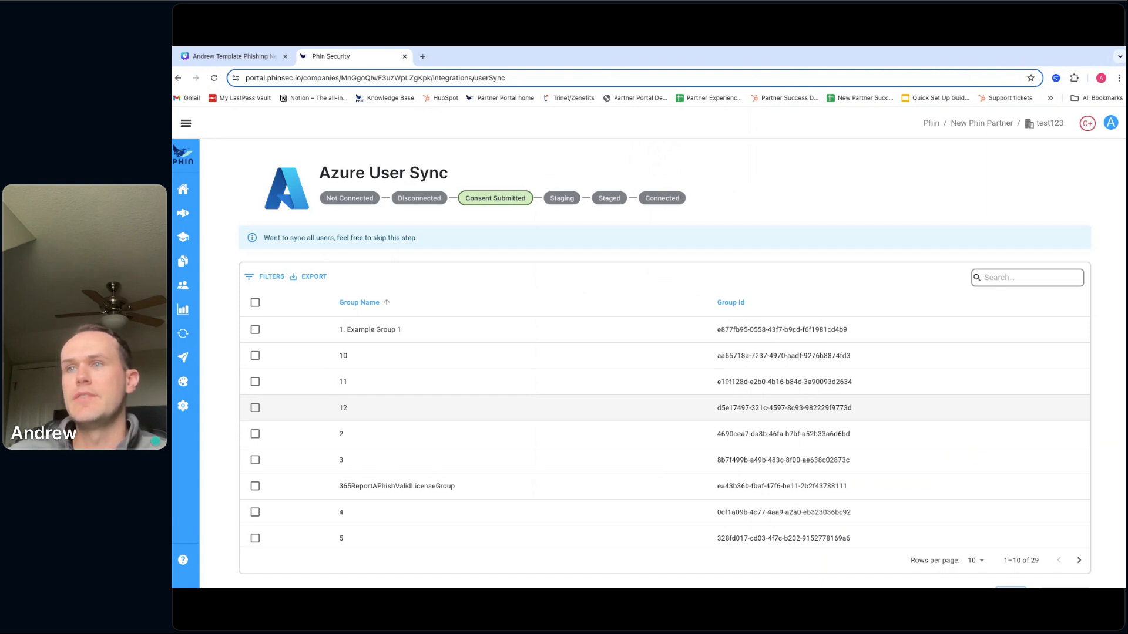
- Select only Taco Group on the last groups page and confirm staging it
{"action": "left_click", "coordinate": [1079, 561]}
{"action": "left_click", "coordinate": [1078, 560]}
{"action": "scroll", "coordinate": [581, 510], "scroll_direction": "down", "scroll_amount": 1}
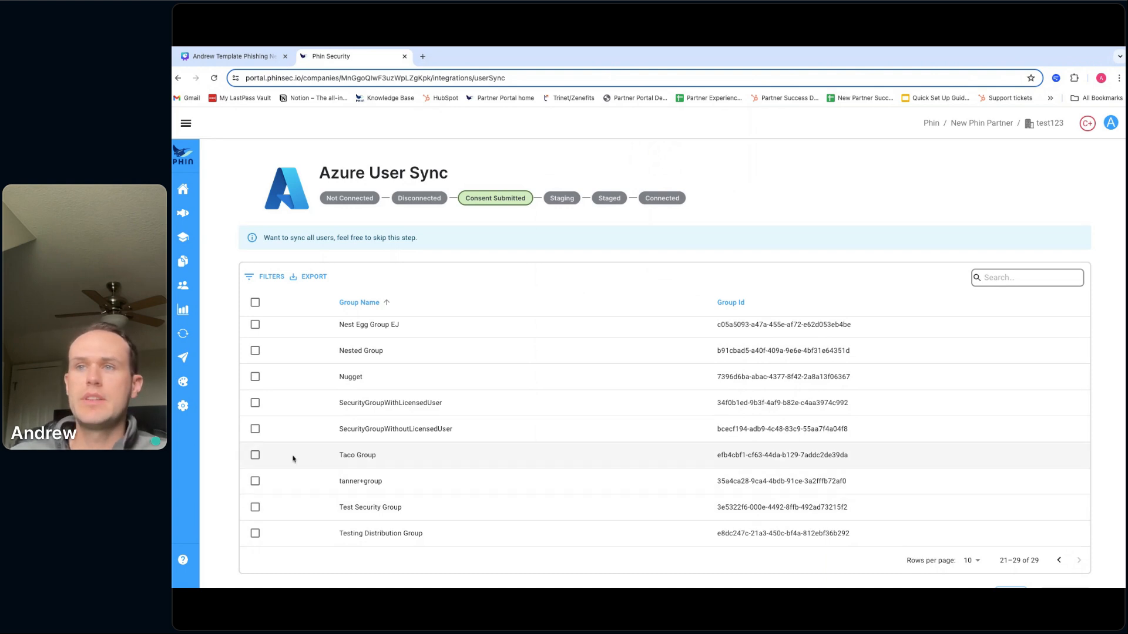
{"action": "left_click", "coordinate": [255, 455]}
{"action": "scroll", "coordinate": [916, 495], "scroll_direction": "down", "scroll_amount": 1}
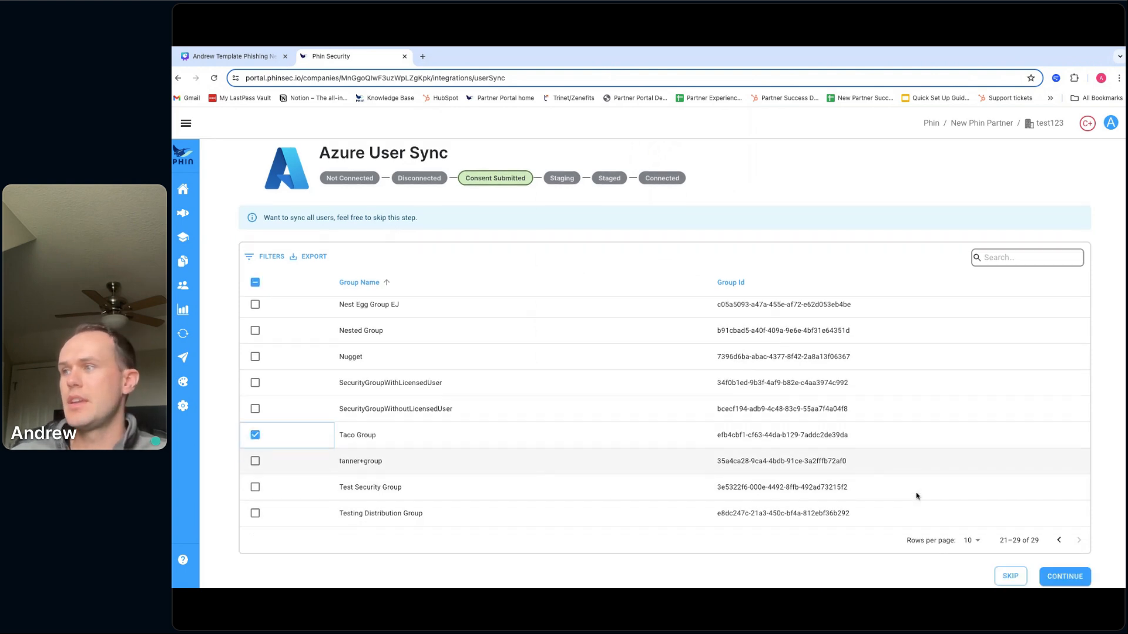
{"action": "left_click", "coordinate": [1056, 570]}
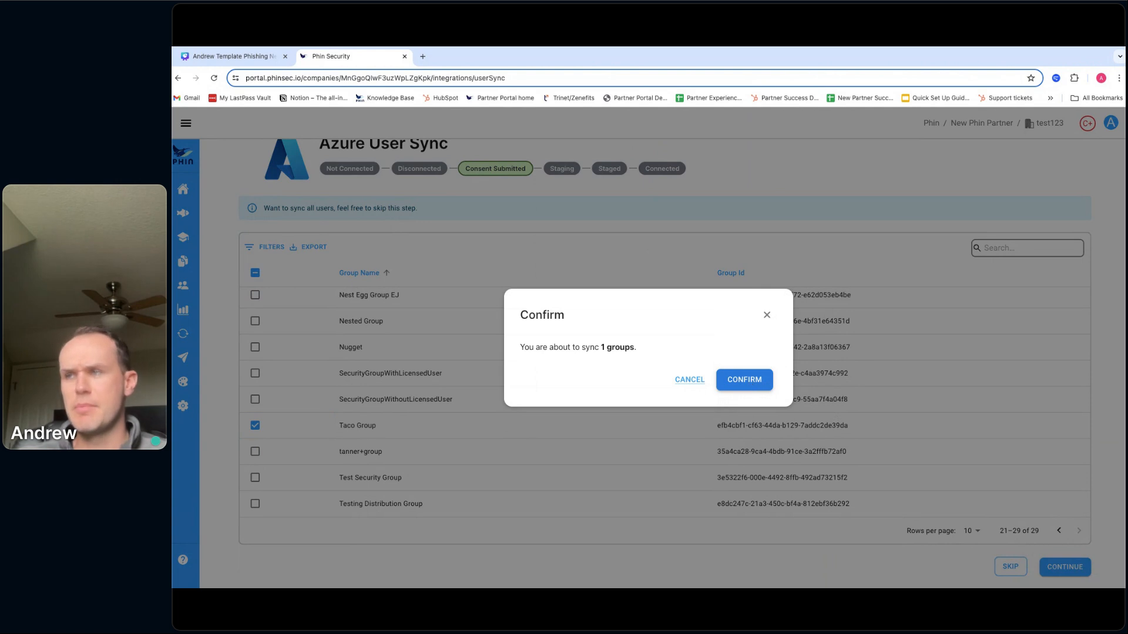
{"action": "left_click", "coordinate": [745, 380]}
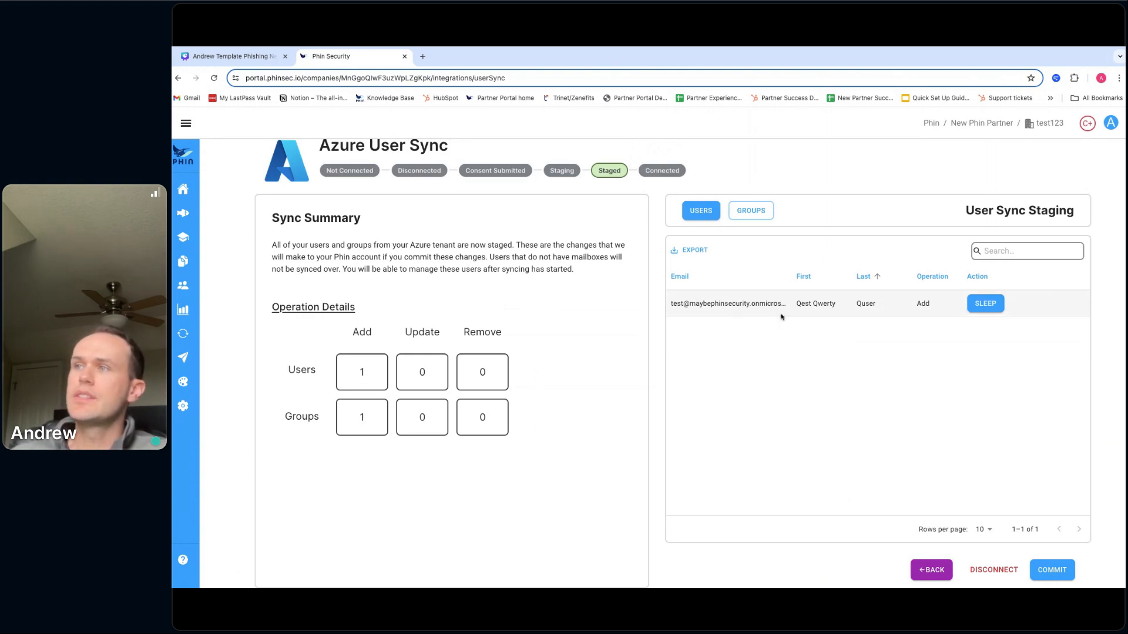
- Review the staged groups and users, then go back and choose to skip group selection
{"action": "left_click", "coordinate": [753, 213]}
{"action": "left_click", "coordinate": [701, 210]}
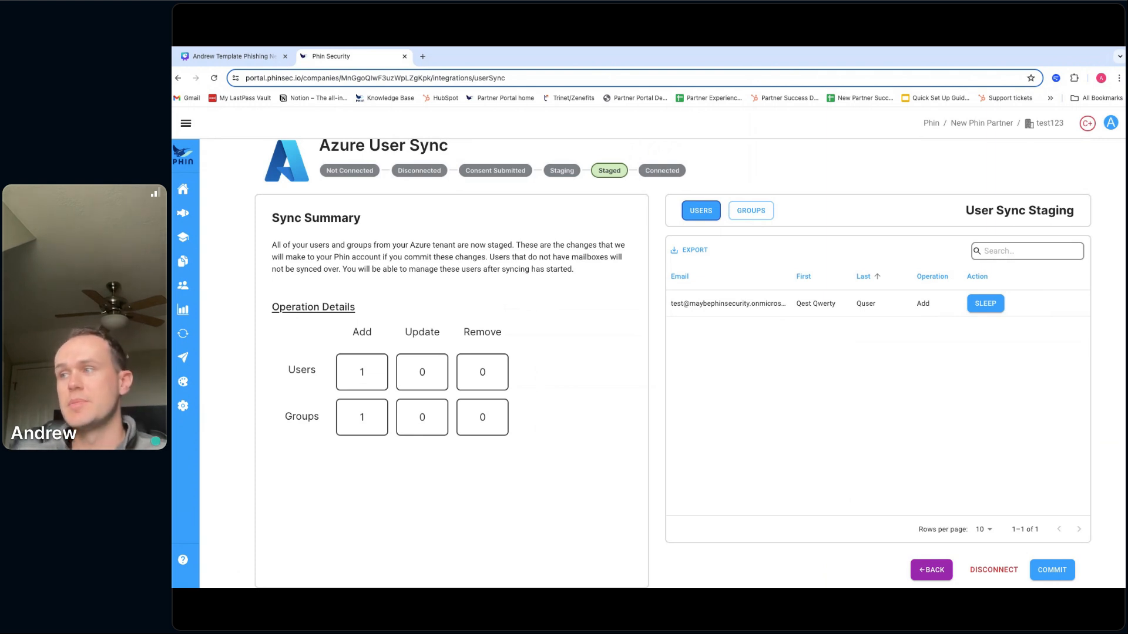
{"action": "left_click", "coordinate": [933, 570]}
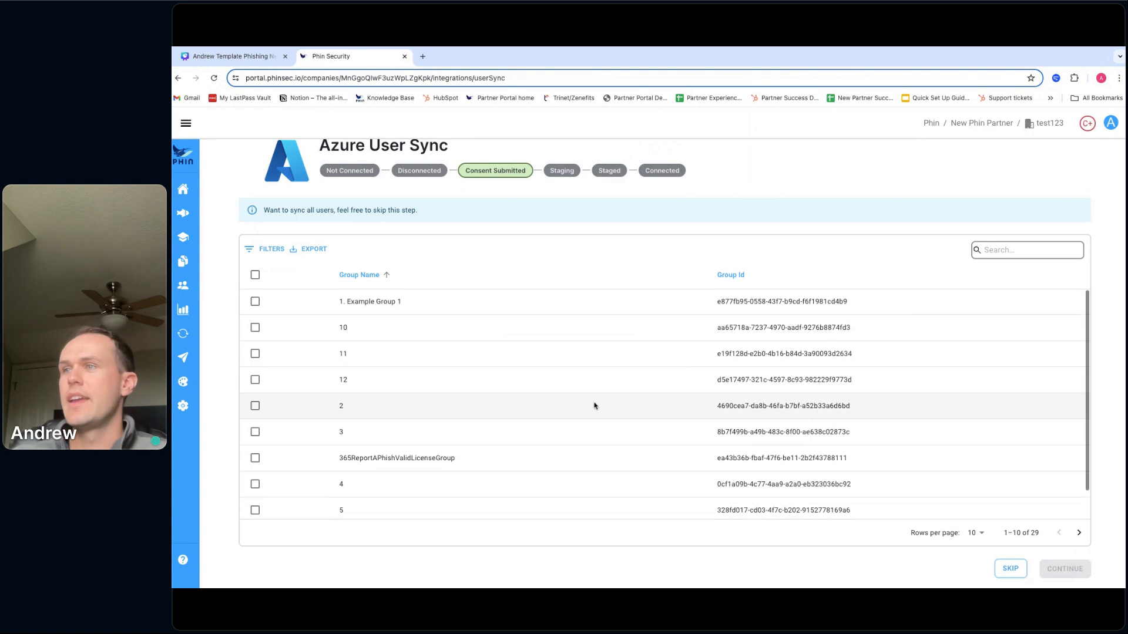
{"action": "scroll", "coordinate": [593, 404], "scroll_direction": "down", "scroll_amount": 2}
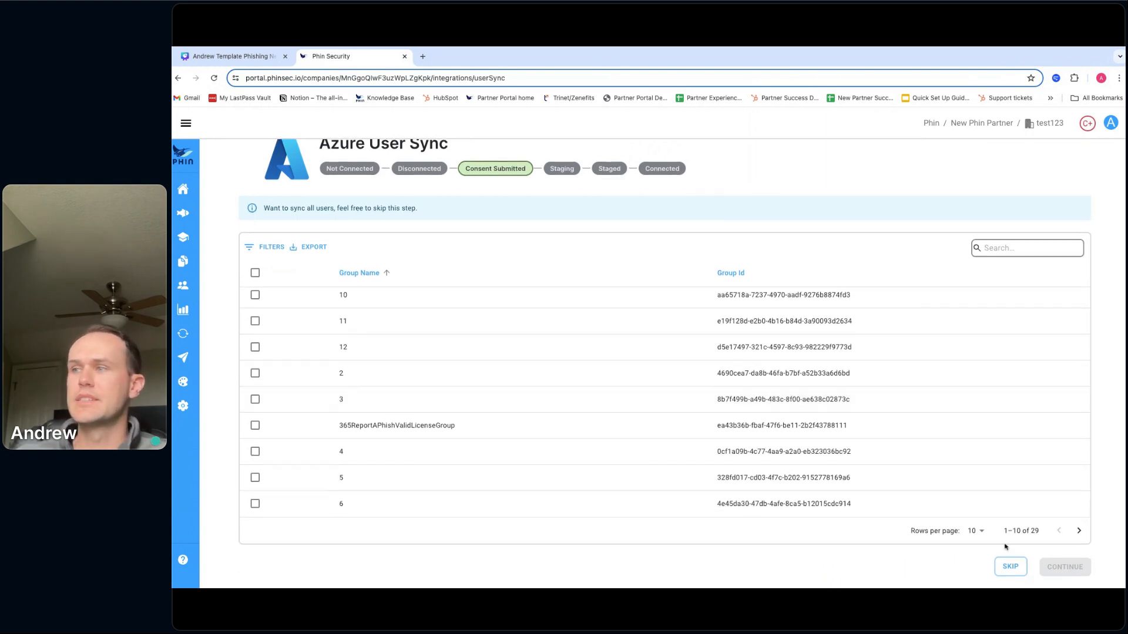
{"action": "left_click", "coordinate": [1011, 567]}
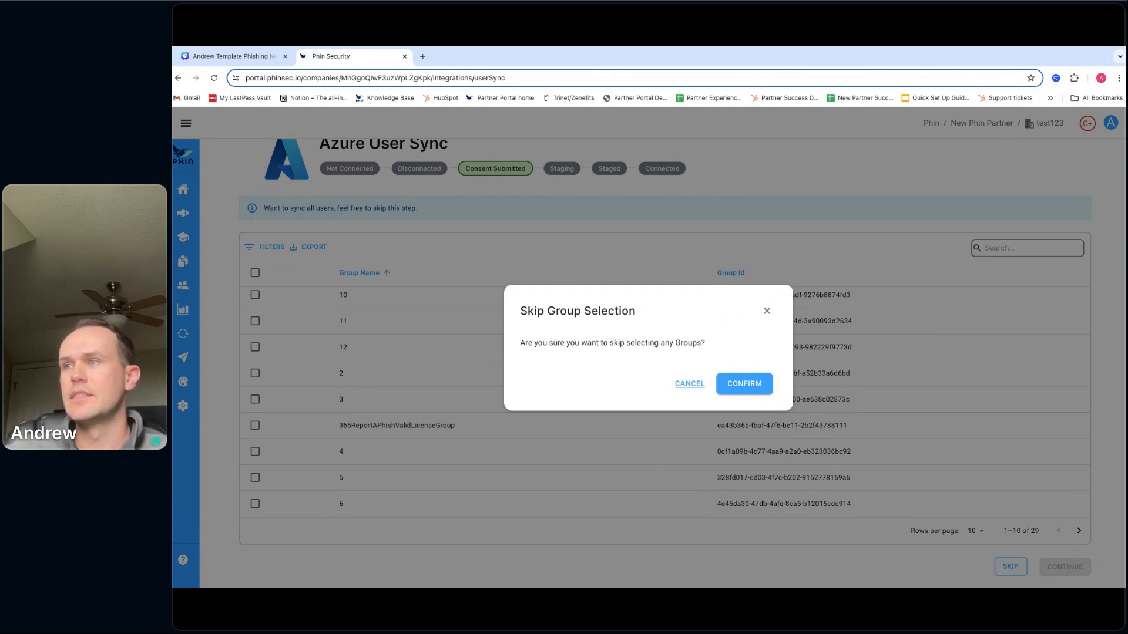
- Confirm skipping groups, put the test account to sleep, and commit the first sync
{"action": "left_click", "coordinate": [751, 390]}
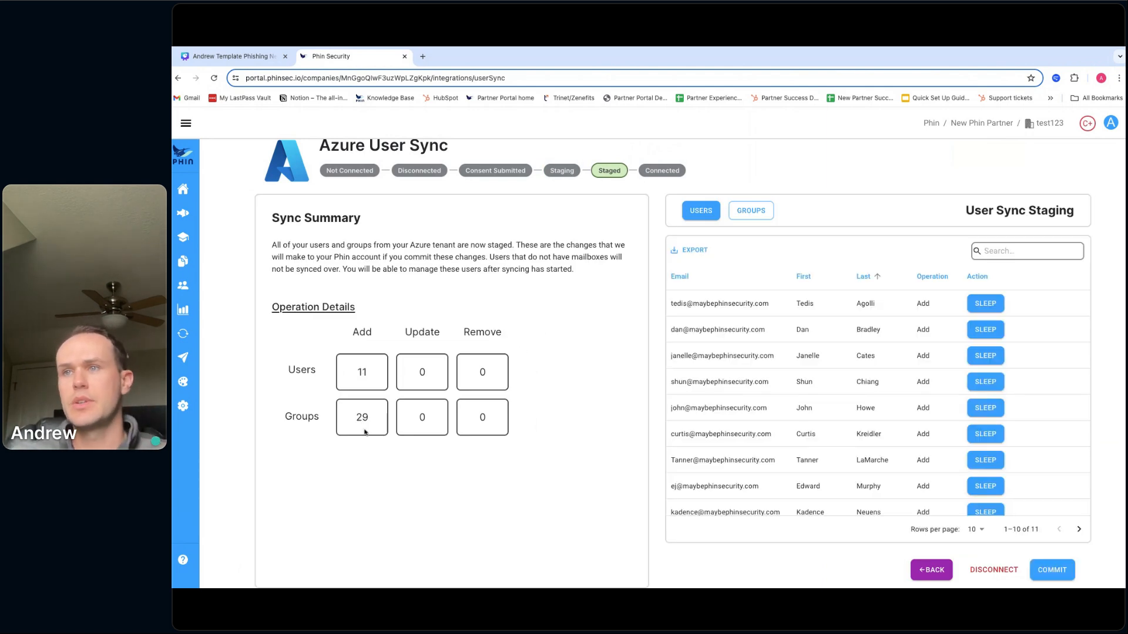
{"action": "scroll", "coordinate": [813, 408], "scroll_direction": "down", "scroll_amount": 1}
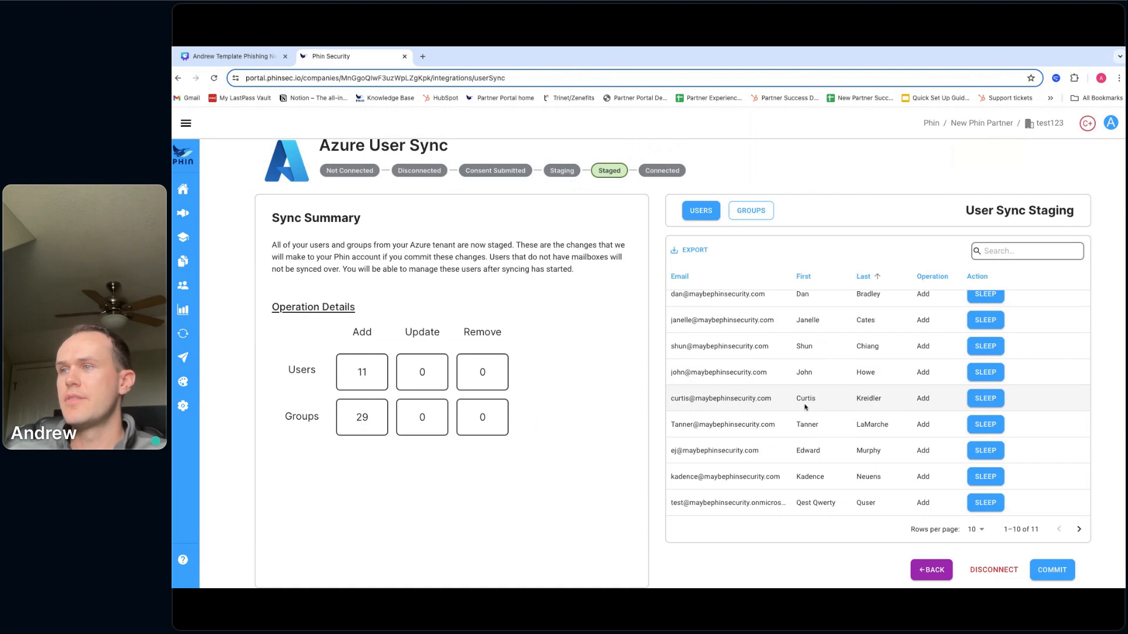
{"action": "scroll", "coordinate": [793, 417], "scroll_direction": "up", "scroll_amount": 1}
{"action": "scroll", "coordinate": [784, 424], "scroll_direction": "down", "scroll_amount": 1}
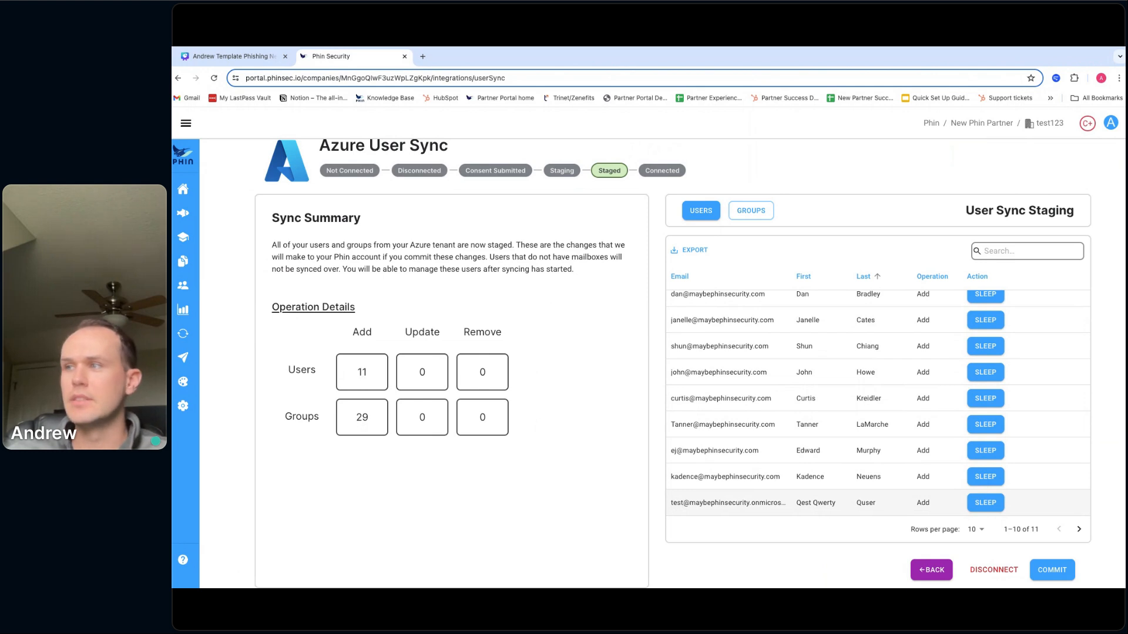
{"action": "left_click", "coordinate": [980, 504]}
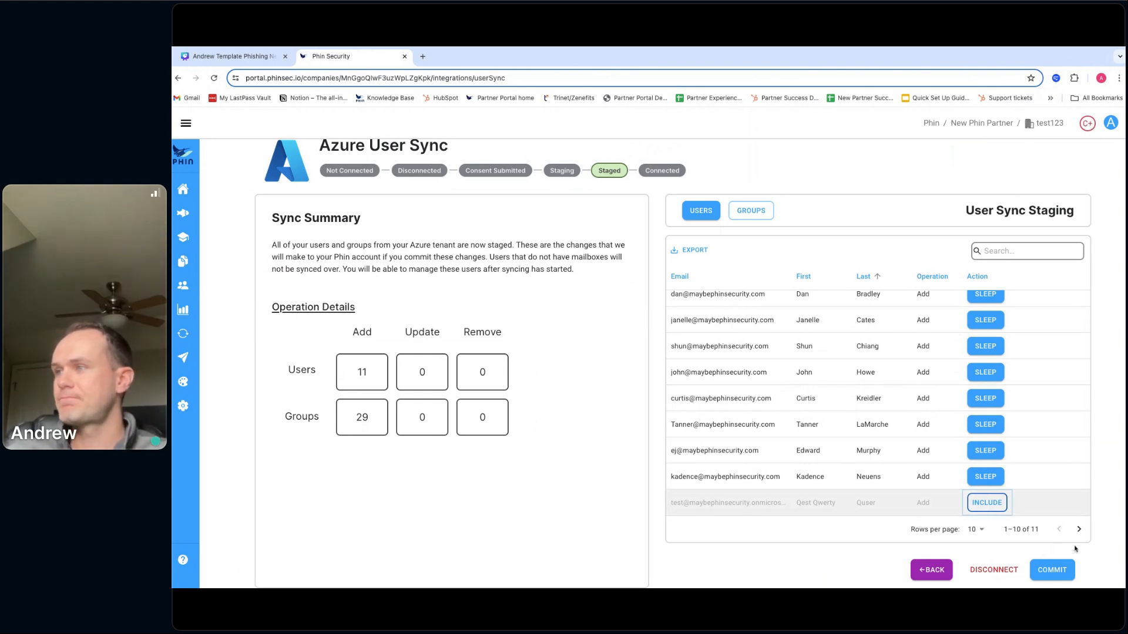
{"action": "left_click", "coordinate": [1055, 572]}
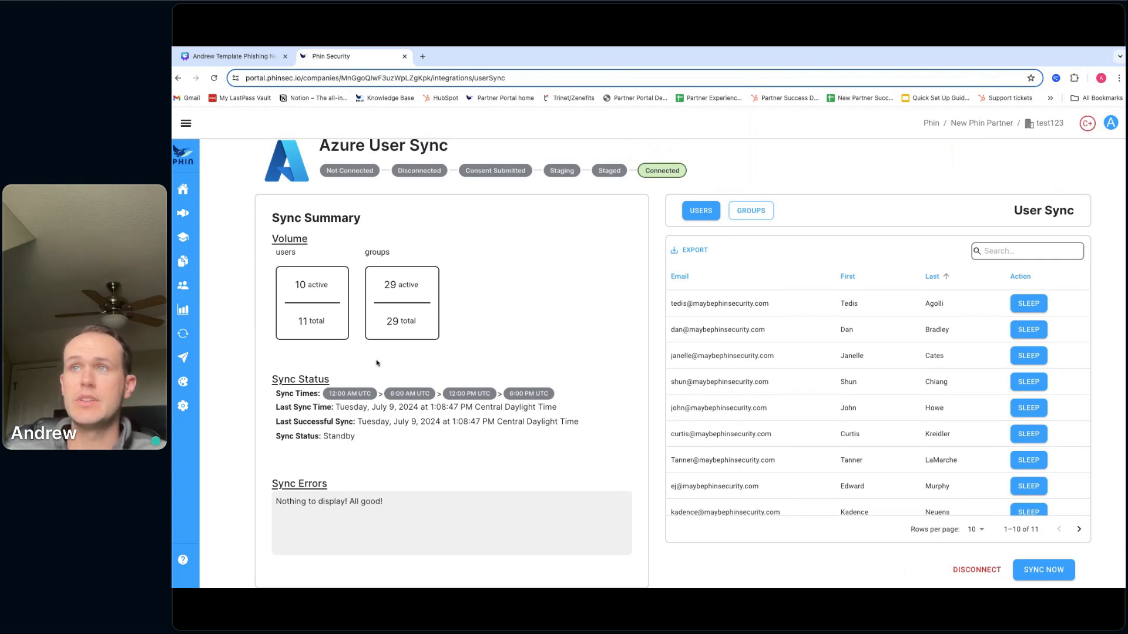
- Expand the sidebar so every section shows its full name
{"action": "left_click", "coordinate": [185, 122]}
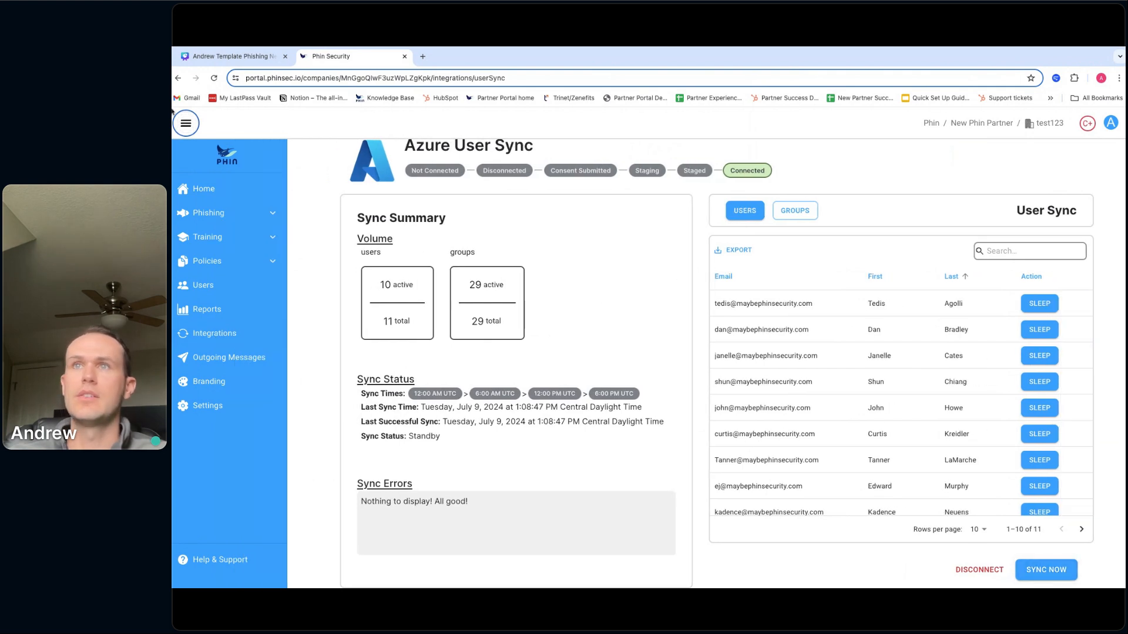
{"action": "left_click", "coordinate": [186, 123]}
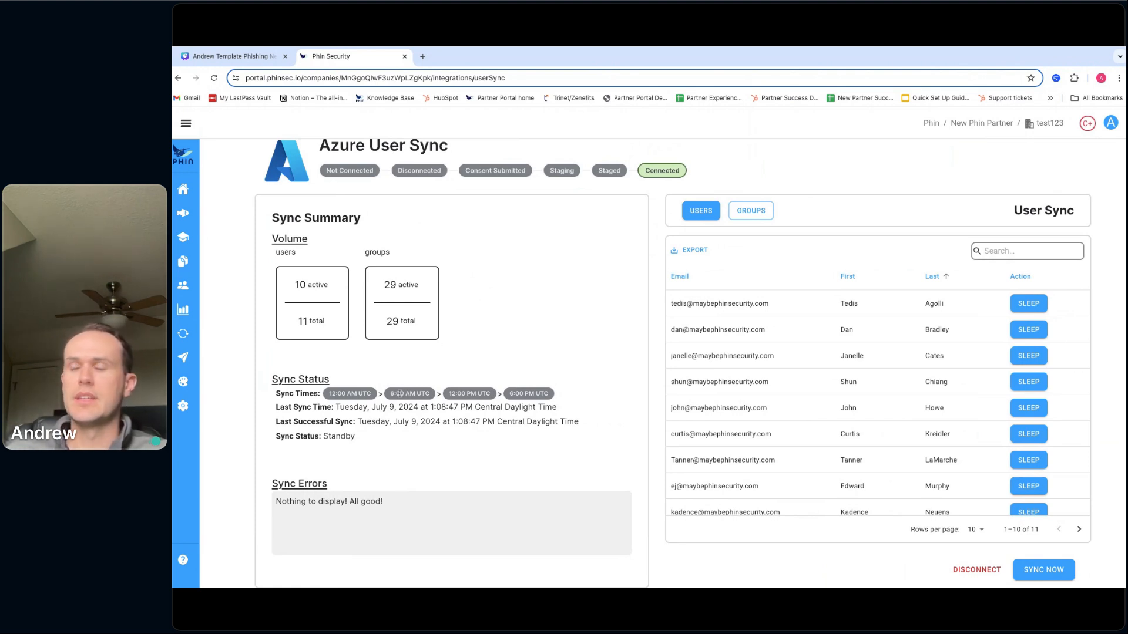
{"action": "left_click", "coordinate": [186, 125]}
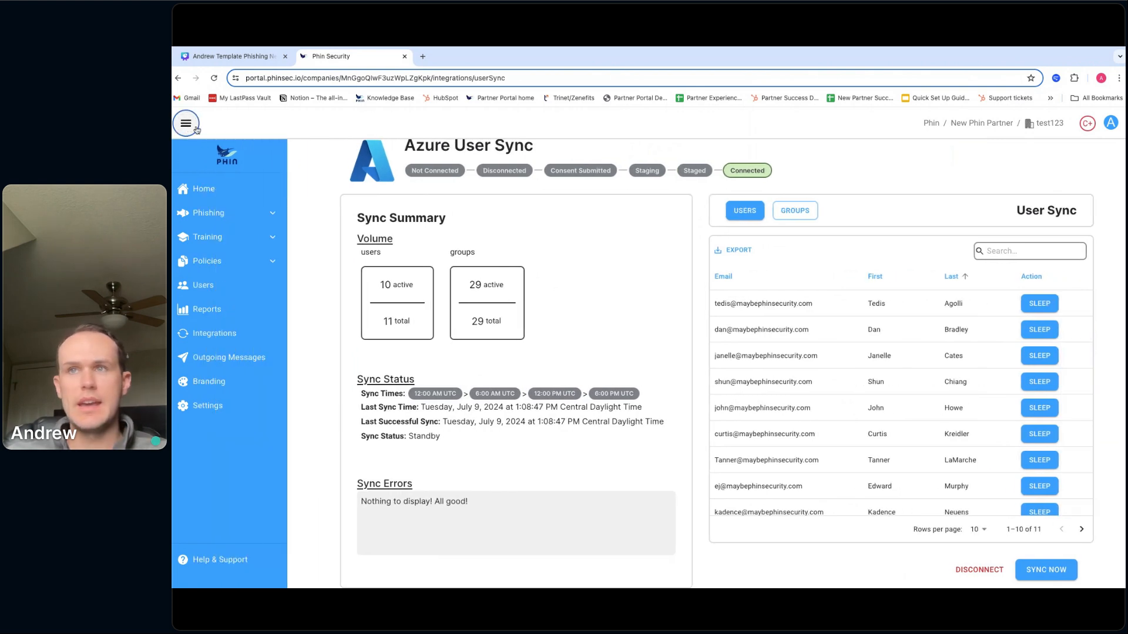
- Open Users and page through test123's 29 synced groups
{"action": "left_click", "coordinate": [222, 292]}
{"action": "scroll", "coordinate": [611, 407], "scroll_direction": "down", "scroll_amount": 2}
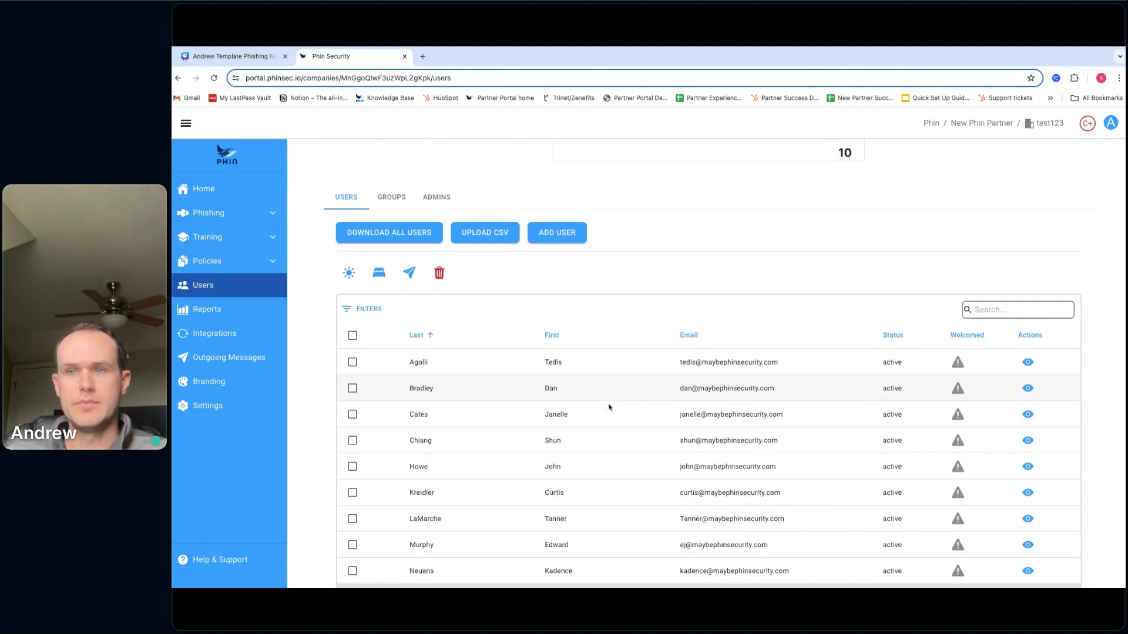
{"action": "left_click", "coordinate": [402, 185]}
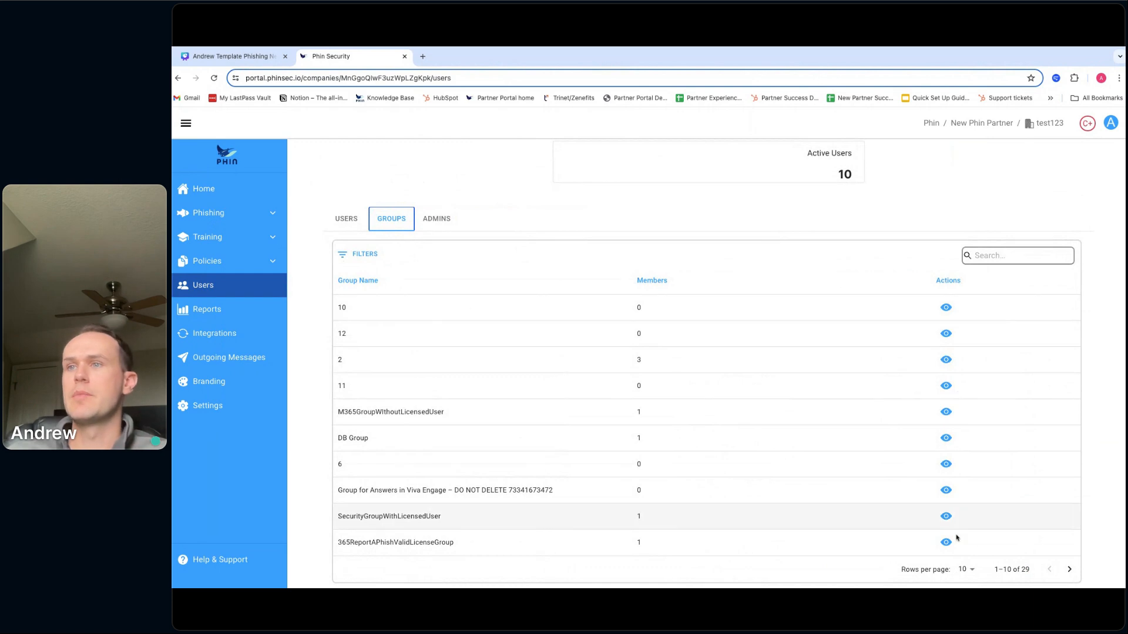
{"action": "left_click", "coordinate": [1069, 569]}
{"action": "left_click", "coordinate": [1069, 569]}
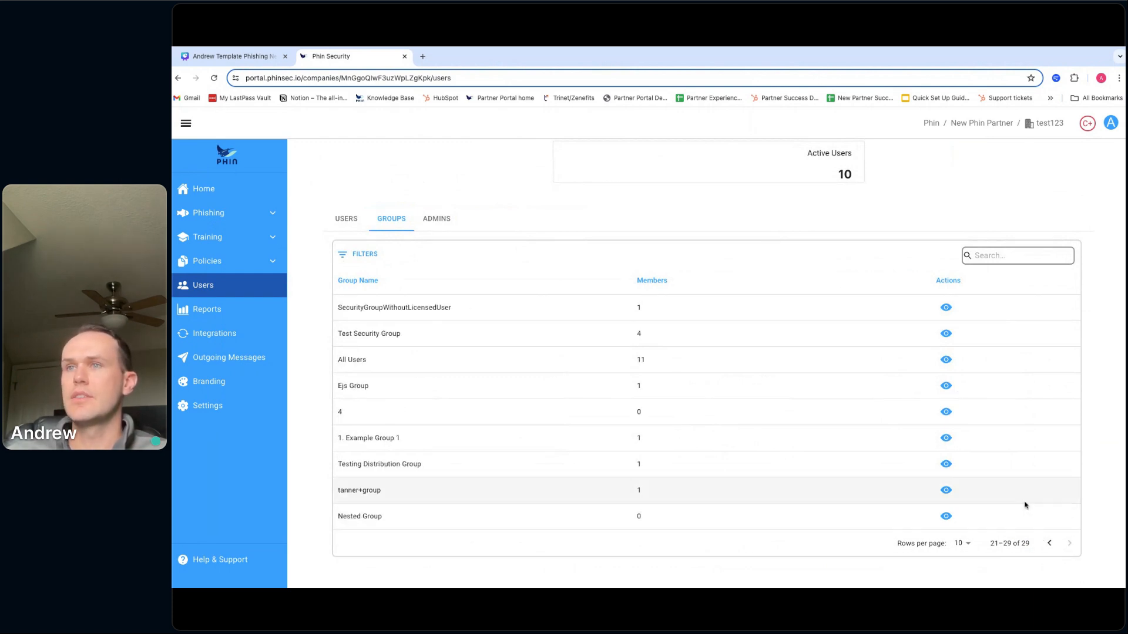
{"action": "left_click", "coordinate": [1049, 542]}
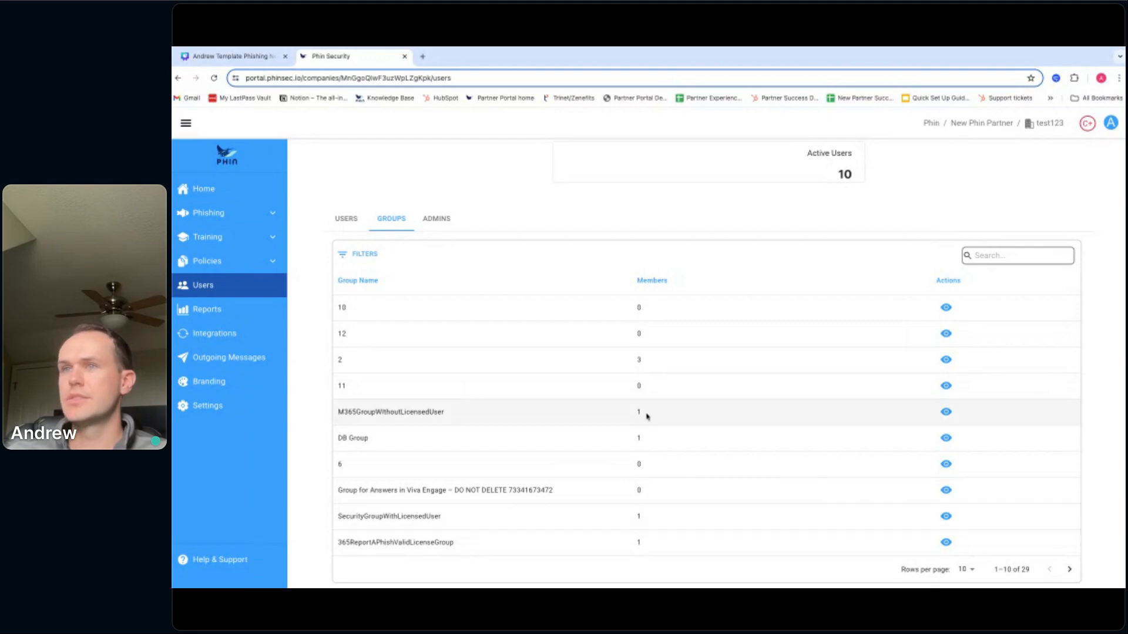
- Scroll through the 10 synced users, then open the empty Admins tab
{"action": "left_click", "coordinate": [347, 223]}
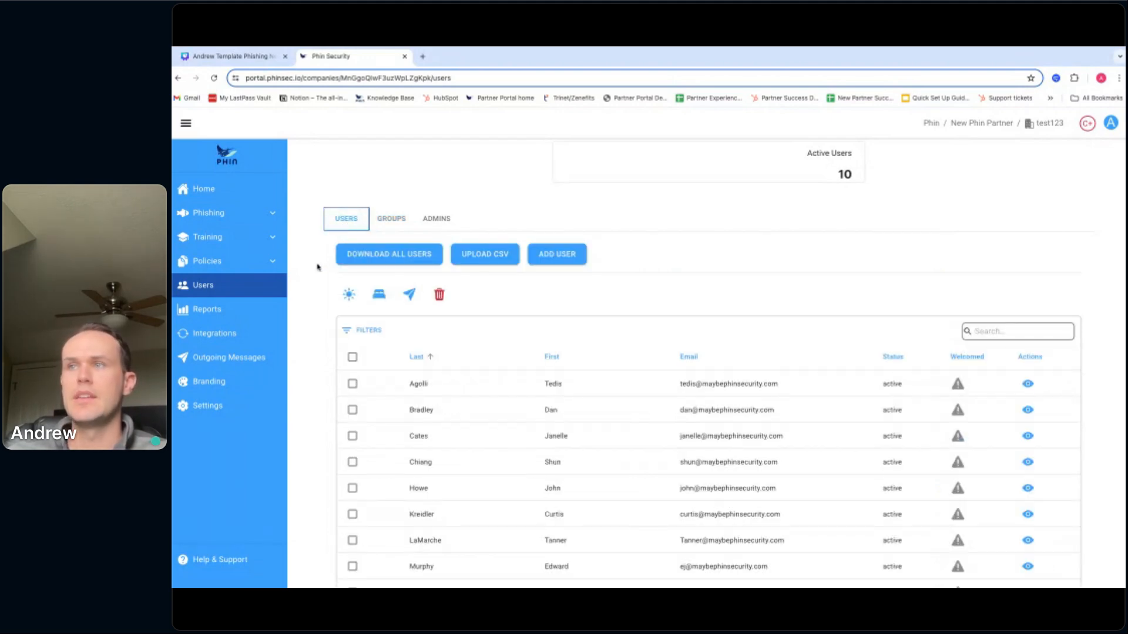
{"action": "scroll", "coordinate": [313, 322], "scroll_direction": "down", "scroll_amount": 2}
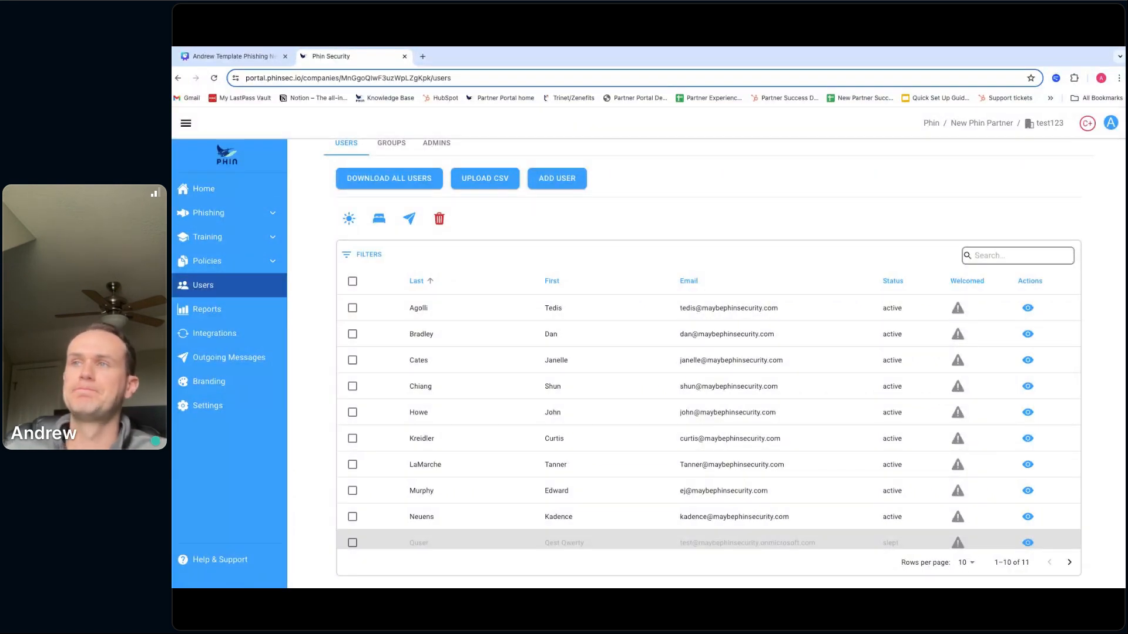
{"action": "scroll", "coordinate": [637, 292], "scroll_direction": "up", "scroll_amount": 1}
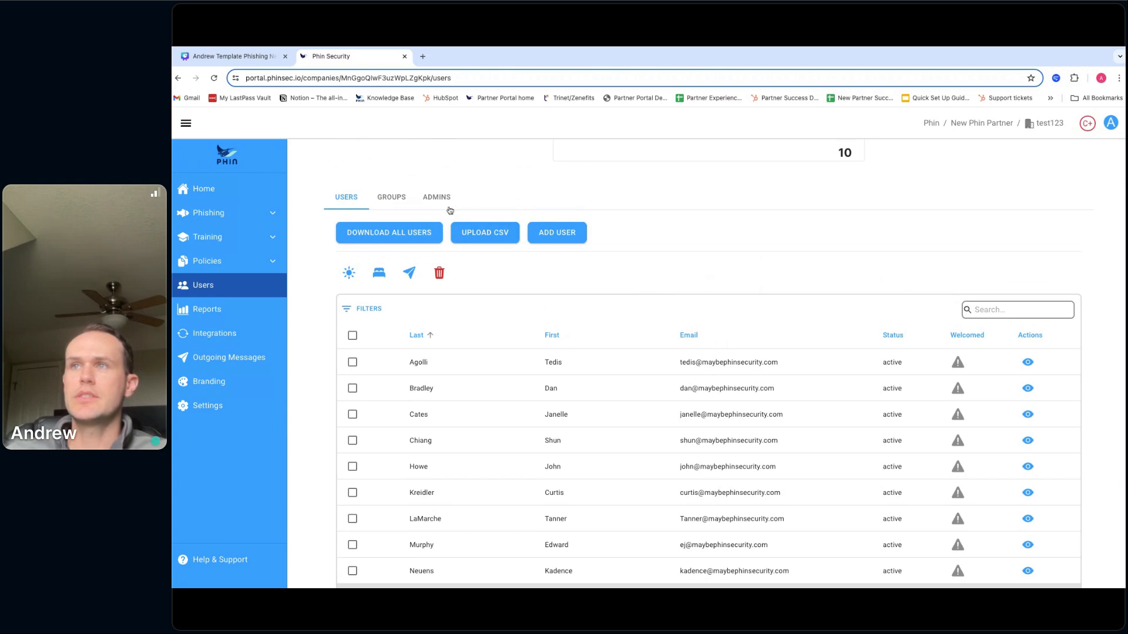
{"action": "scroll", "coordinate": [423, 218], "scroll_direction": "up", "scroll_amount": 2}
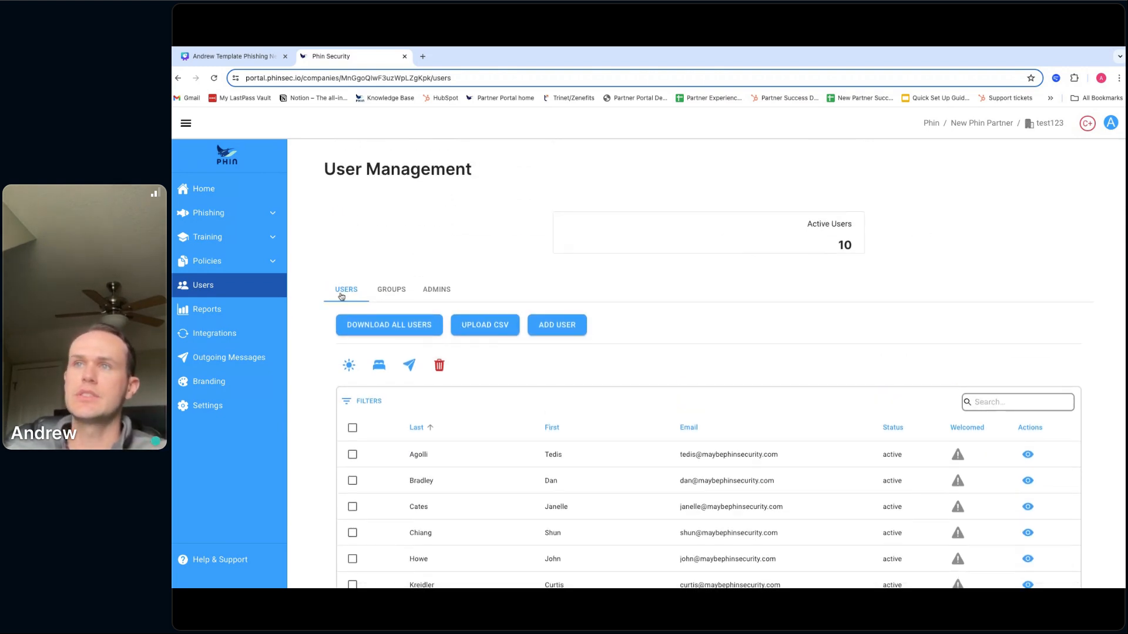
{"action": "scroll", "coordinate": [398, 435], "scroll_direction": "down", "scroll_amount": 1}
{"action": "scroll", "coordinate": [398, 435], "scroll_direction": "up", "scroll_amount": 1}
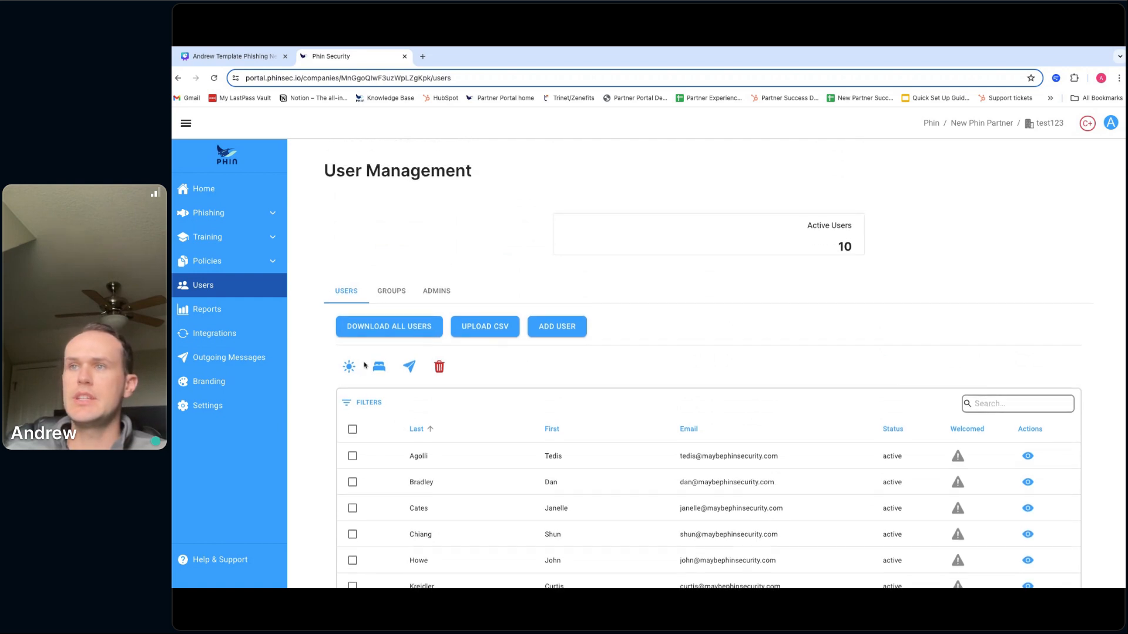
{"action": "left_click", "coordinate": [396, 293]}
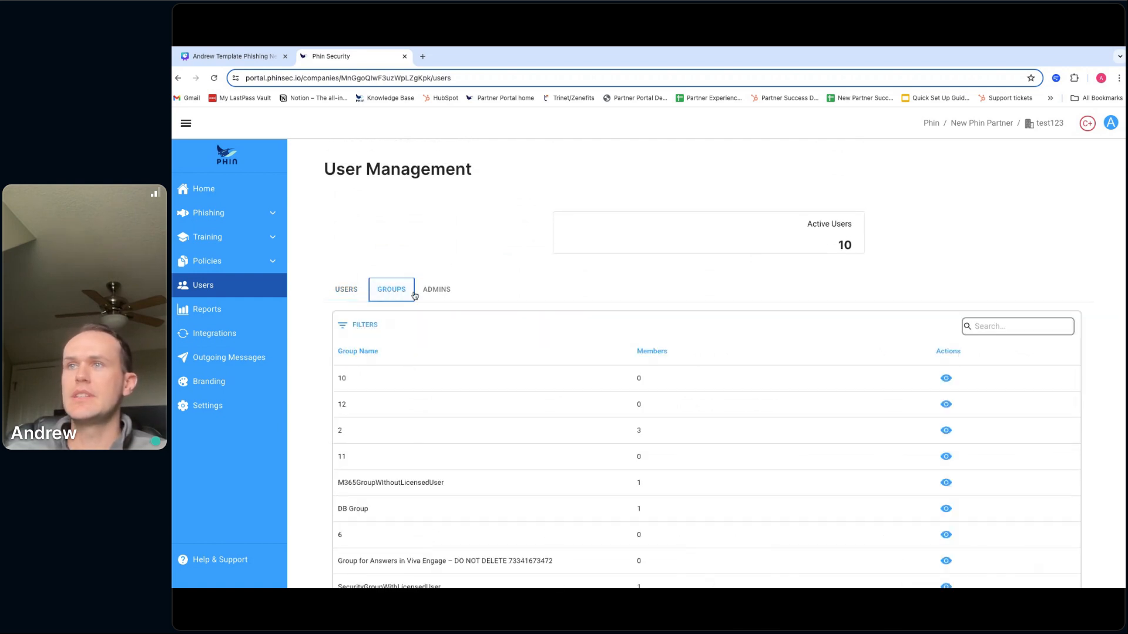
{"action": "left_click", "coordinate": [435, 293]}
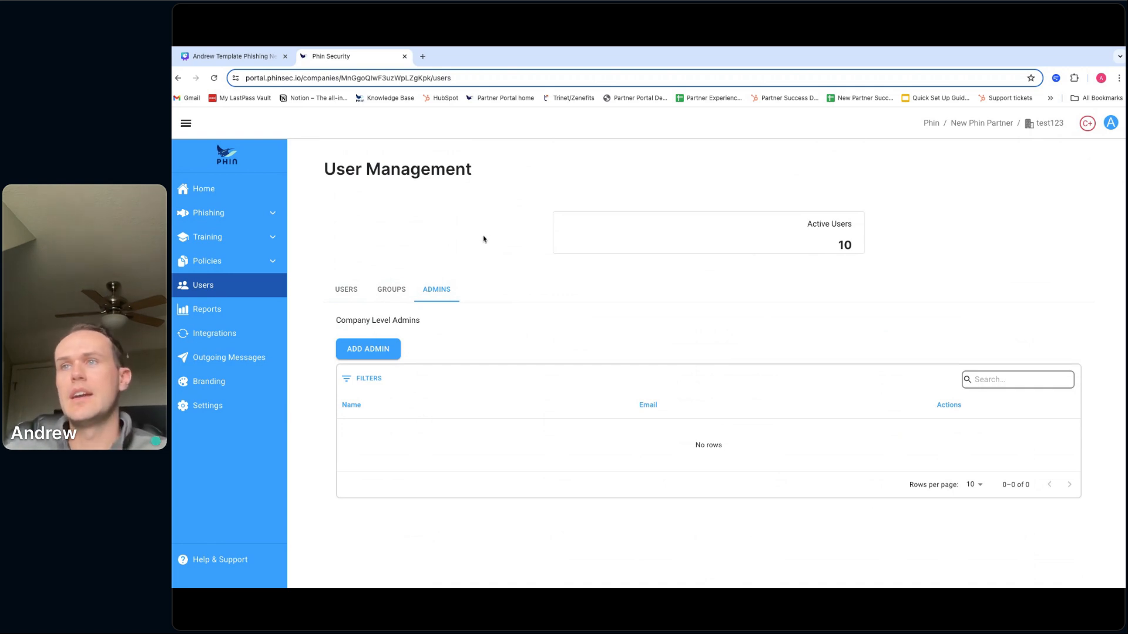
{"action": "left_click", "coordinate": [386, 348]}
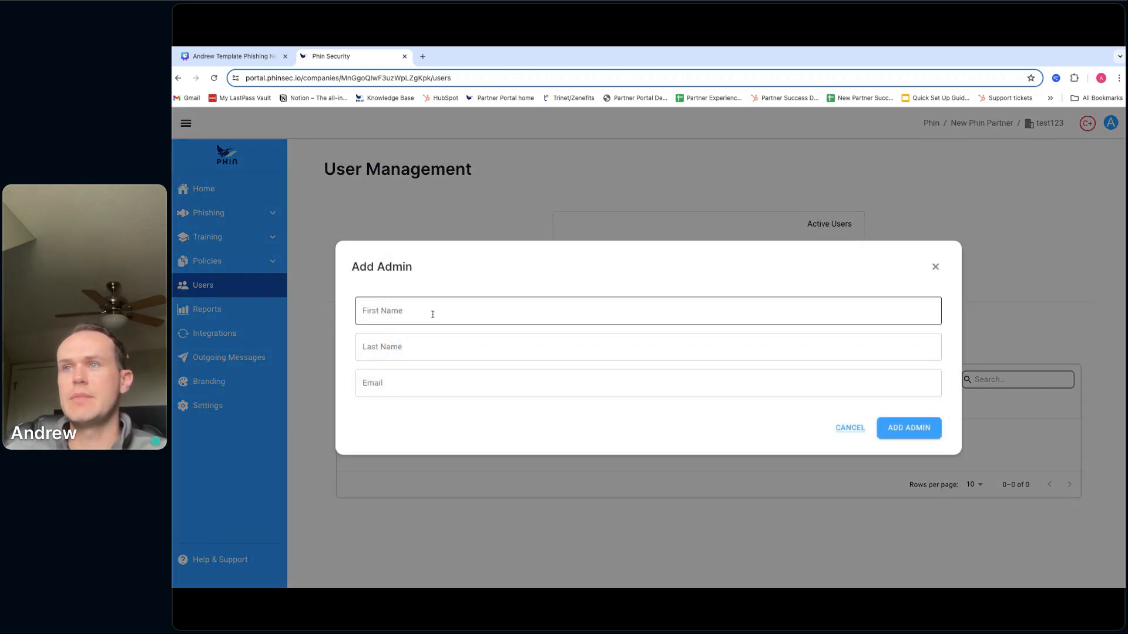
{"action": "left_click", "coordinate": [852, 433]}
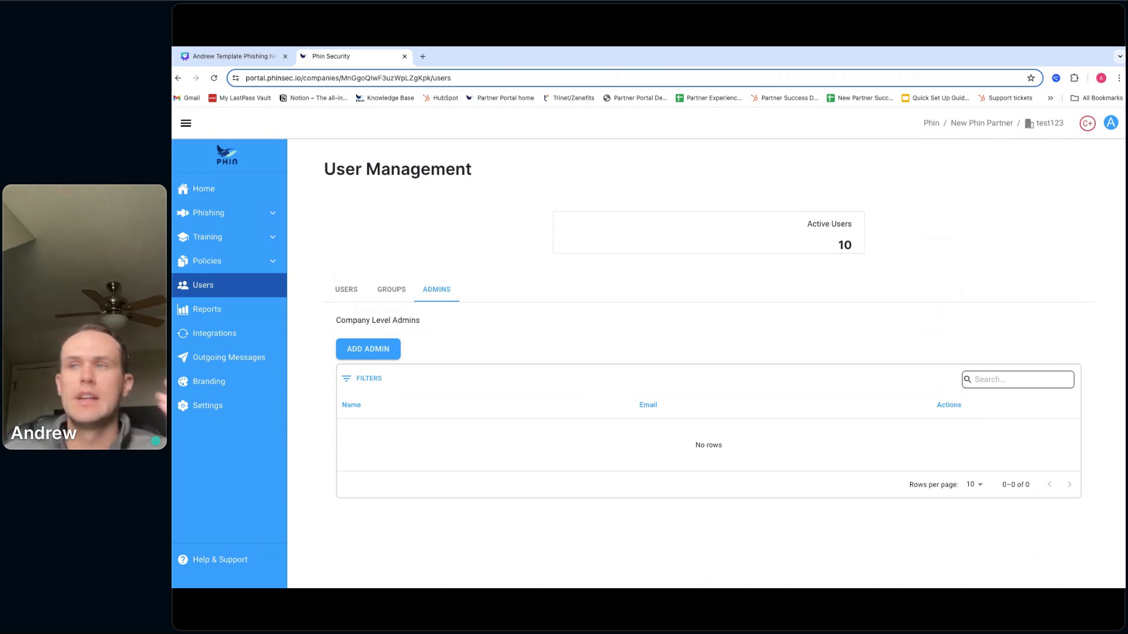
- Browse the Training Courses Library catalog, then go back to the users list
{"action": "left_click", "coordinate": [273, 241]}
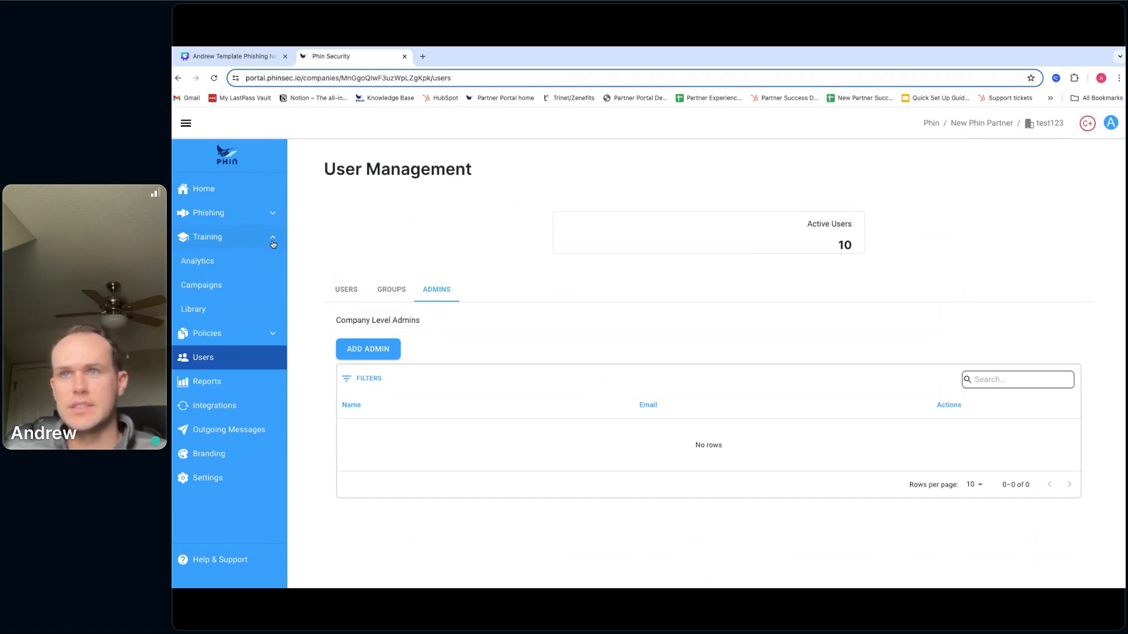
{"action": "left_click", "coordinate": [211, 313]}
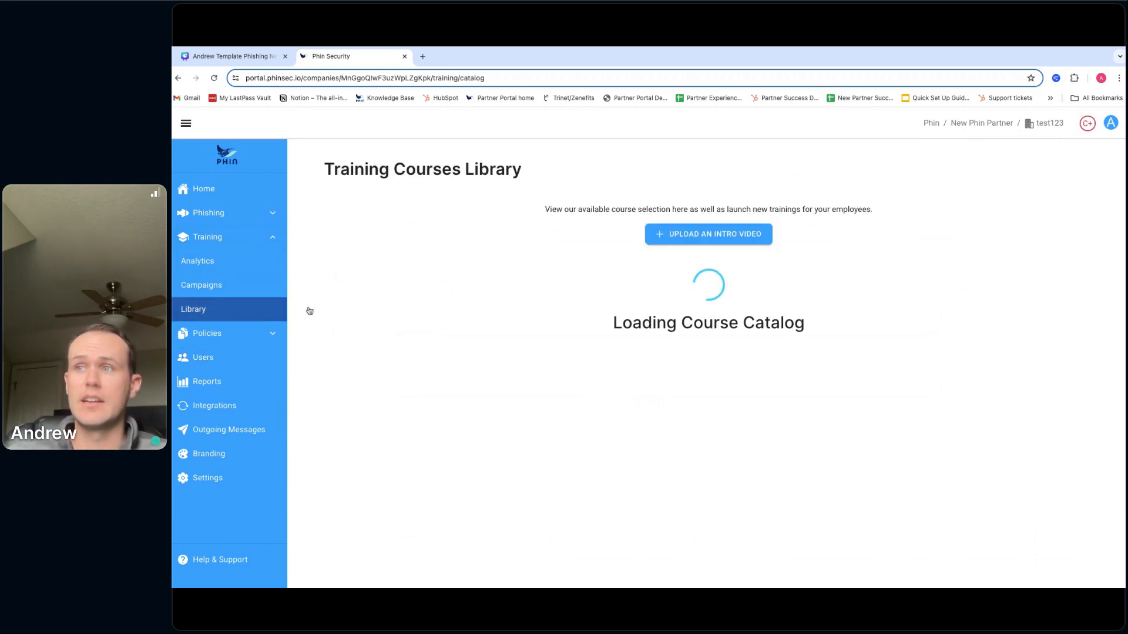
{"action": "scroll", "coordinate": [408, 370], "scroll_direction": "down", "scroll_amount": 5}
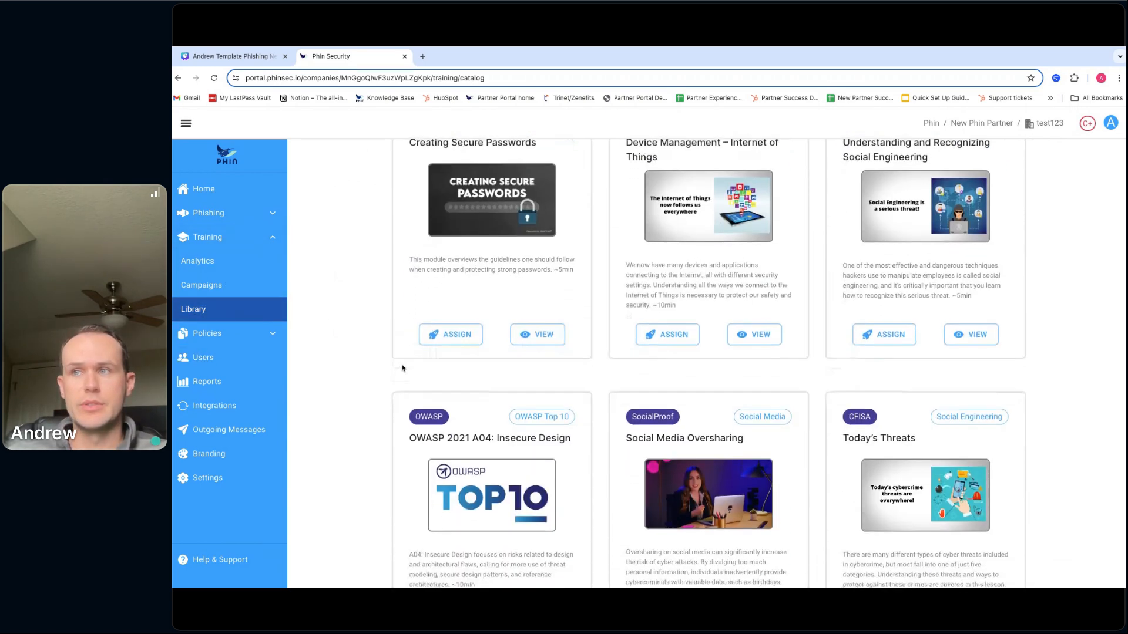
{"action": "scroll", "coordinate": [403, 369], "scroll_direction": "down", "scroll_amount": 3}
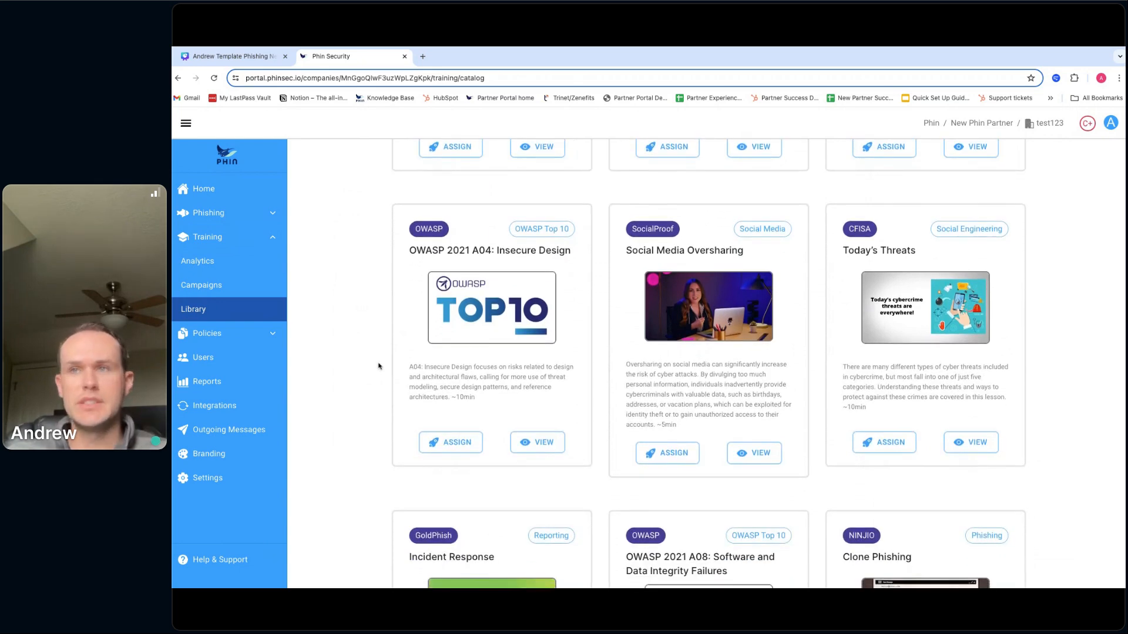
{"action": "left_click", "coordinate": [178, 78]}
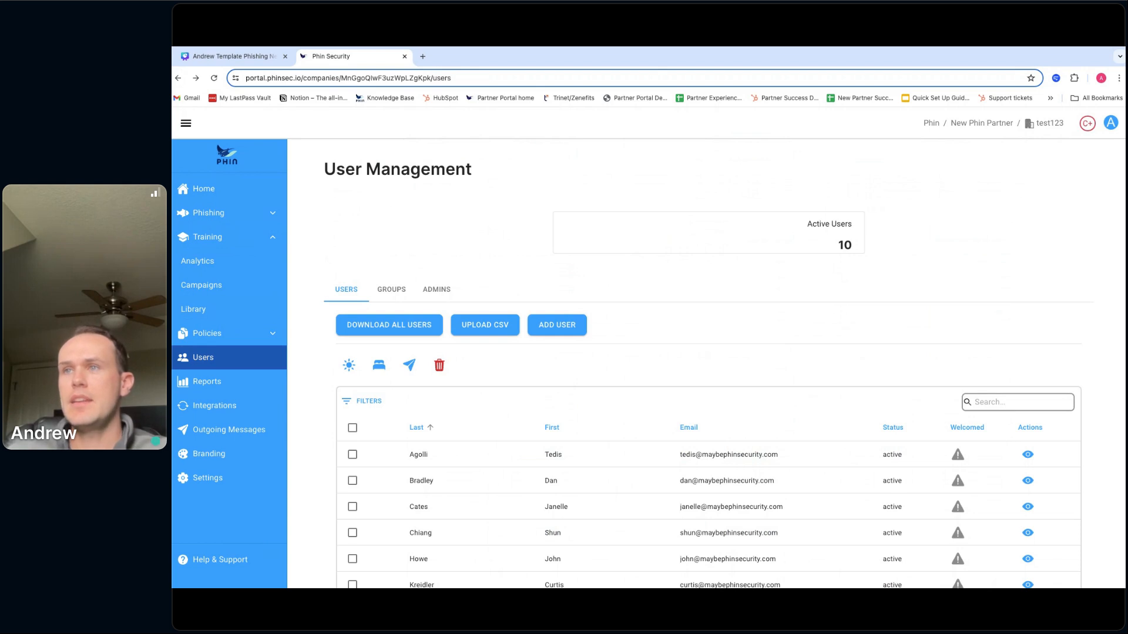
{"action": "scroll", "coordinate": [374, 252], "scroll_direction": "down", "scroll_amount": 2}
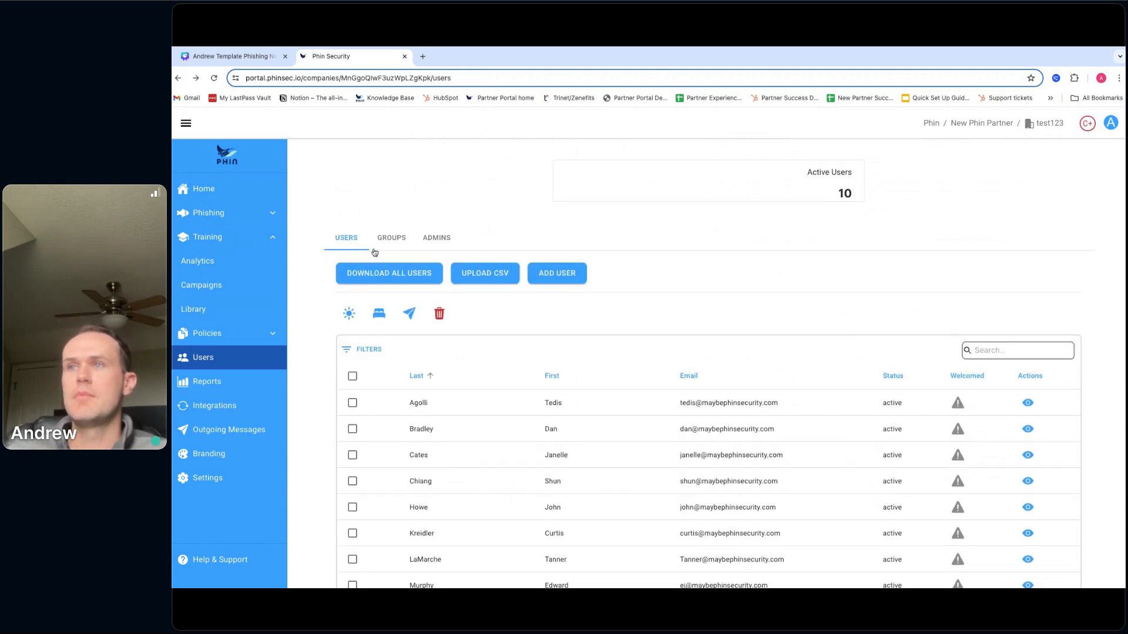
{"action": "scroll", "coordinate": [374, 252], "scroll_direction": "down", "scroll_amount": 2}
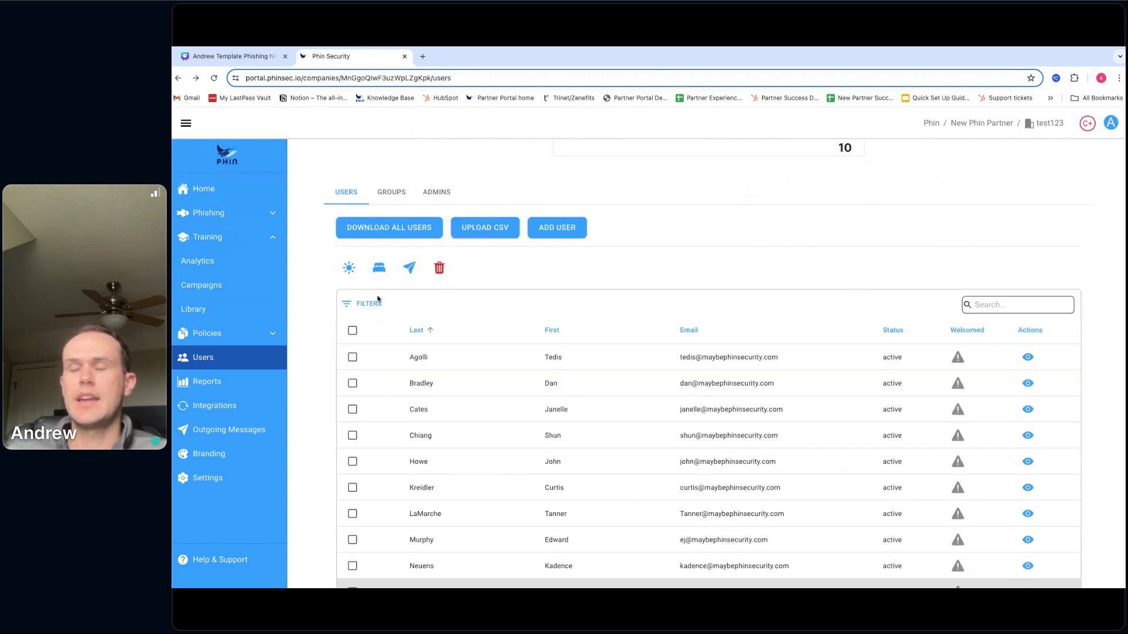
{"action": "scroll", "coordinate": [378, 299], "scroll_direction": "down", "scroll_amount": 1}
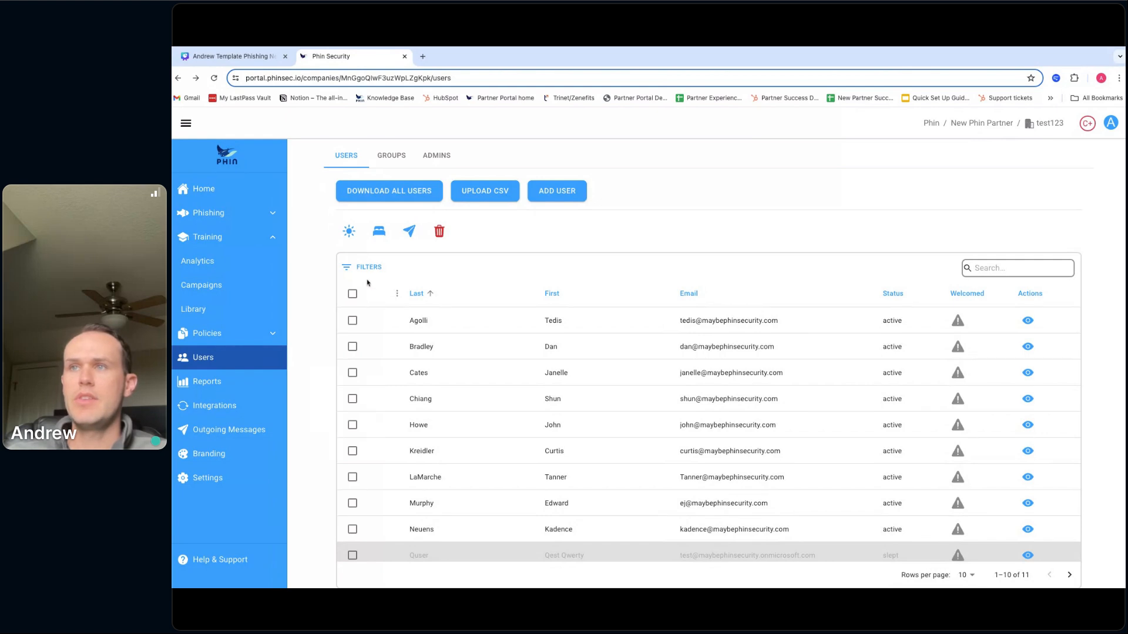
{"action": "left_click", "coordinate": [352, 347]}
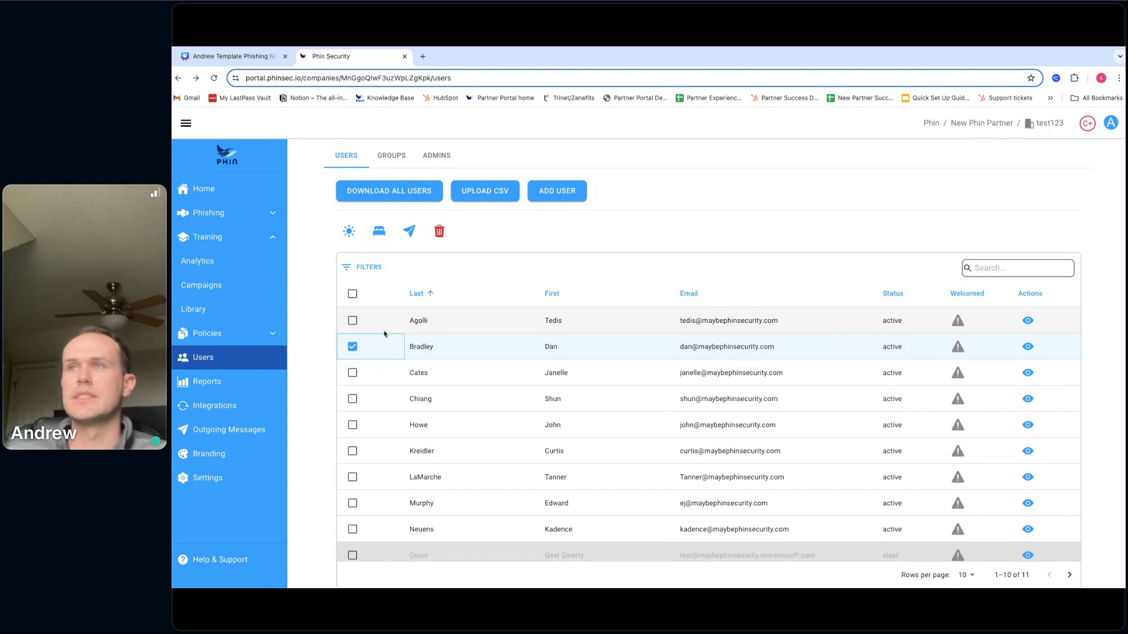
{"action": "left_click", "coordinate": [381, 236]}
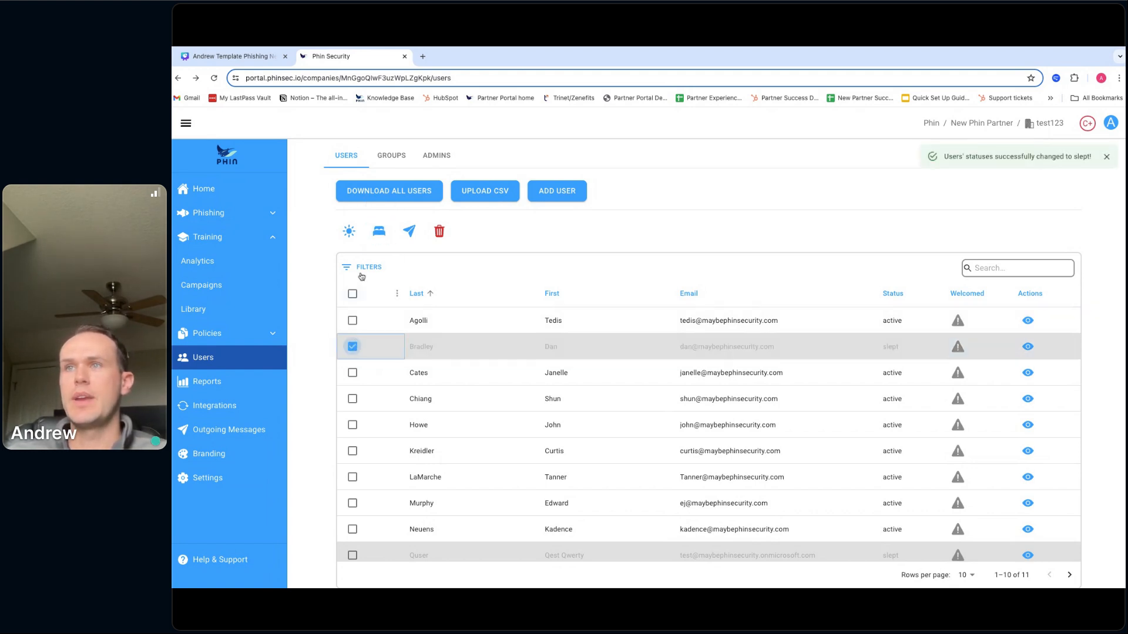
{"action": "left_click", "coordinate": [349, 231]}
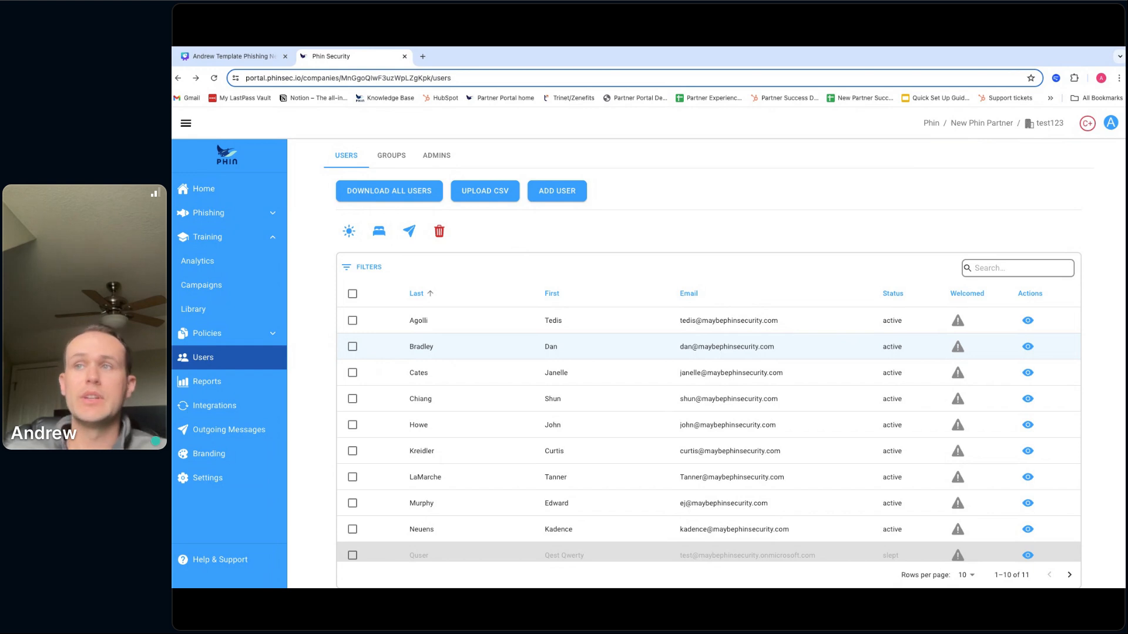
- Select the fifth-row user and schedule a welcome email for them
{"action": "left_click", "coordinate": [352, 425]}
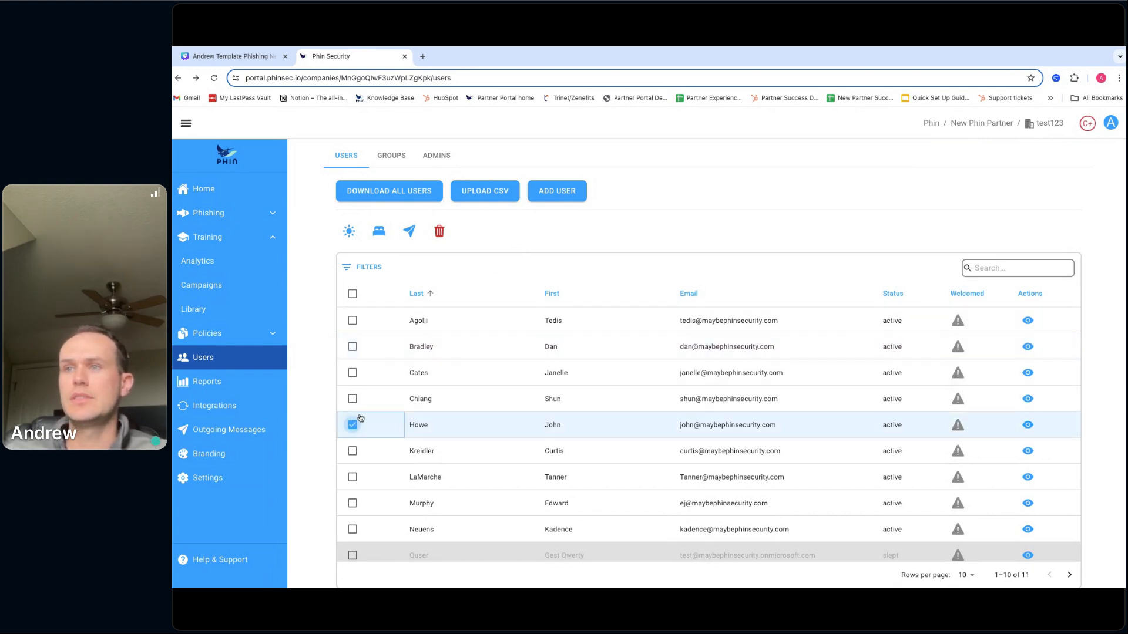
{"action": "left_click", "coordinate": [409, 231]}
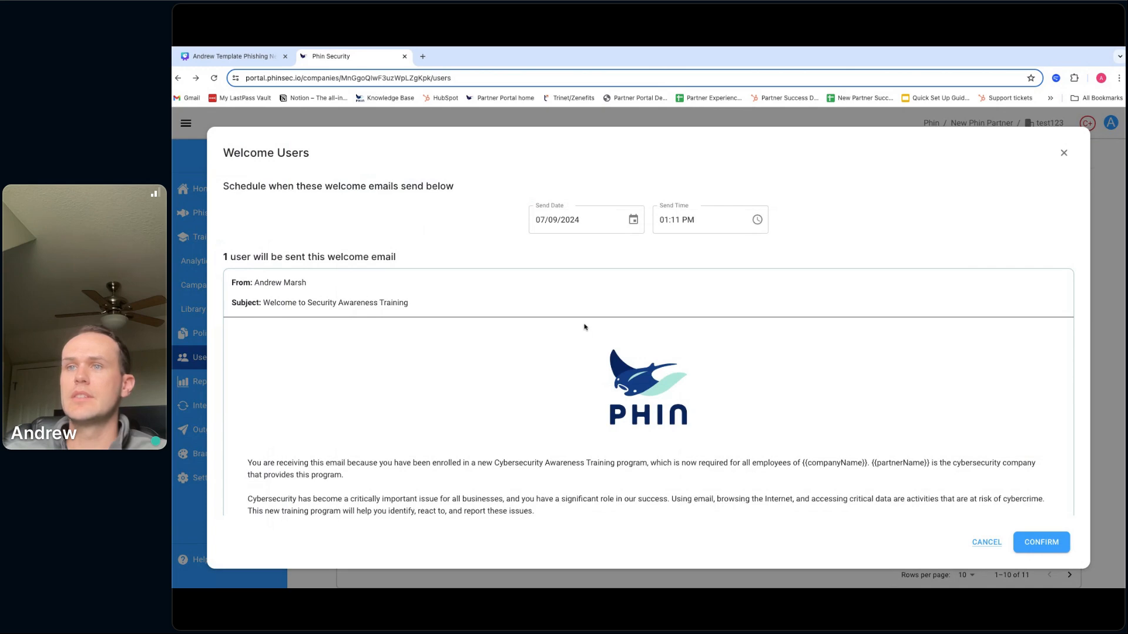
{"action": "scroll", "coordinate": [520, 390], "scroll_direction": "down", "scroll_amount": 2}
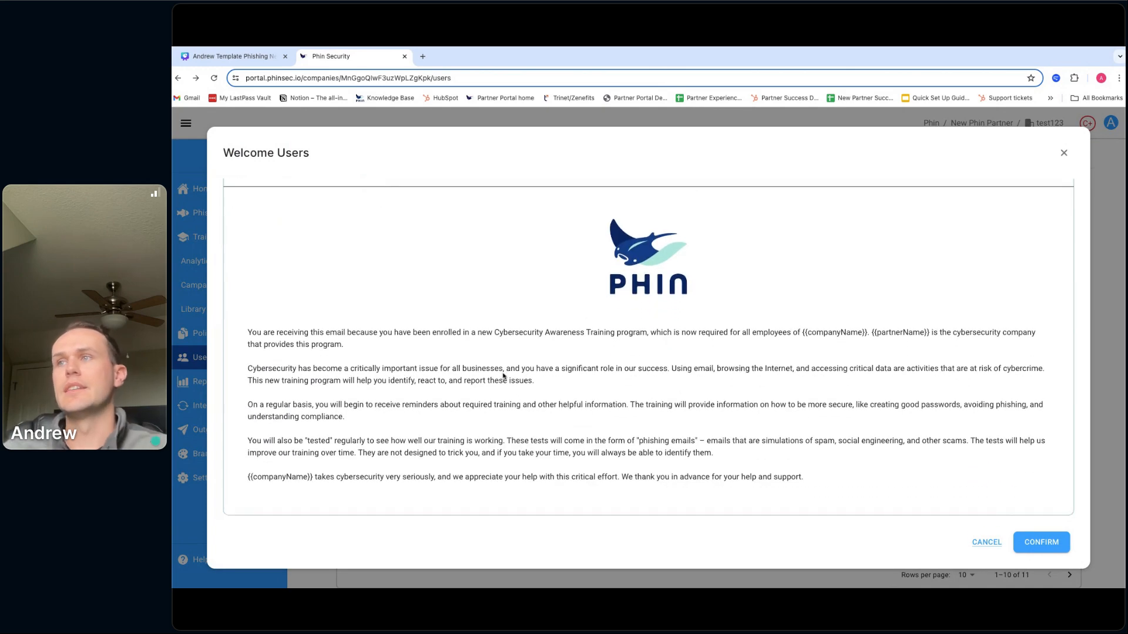
{"action": "scroll", "coordinate": [501, 368], "scroll_direction": "up", "scroll_amount": 1}
{"action": "scroll", "coordinate": [500, 366], "scroll_direction": "down", "scroll_amount": 1}
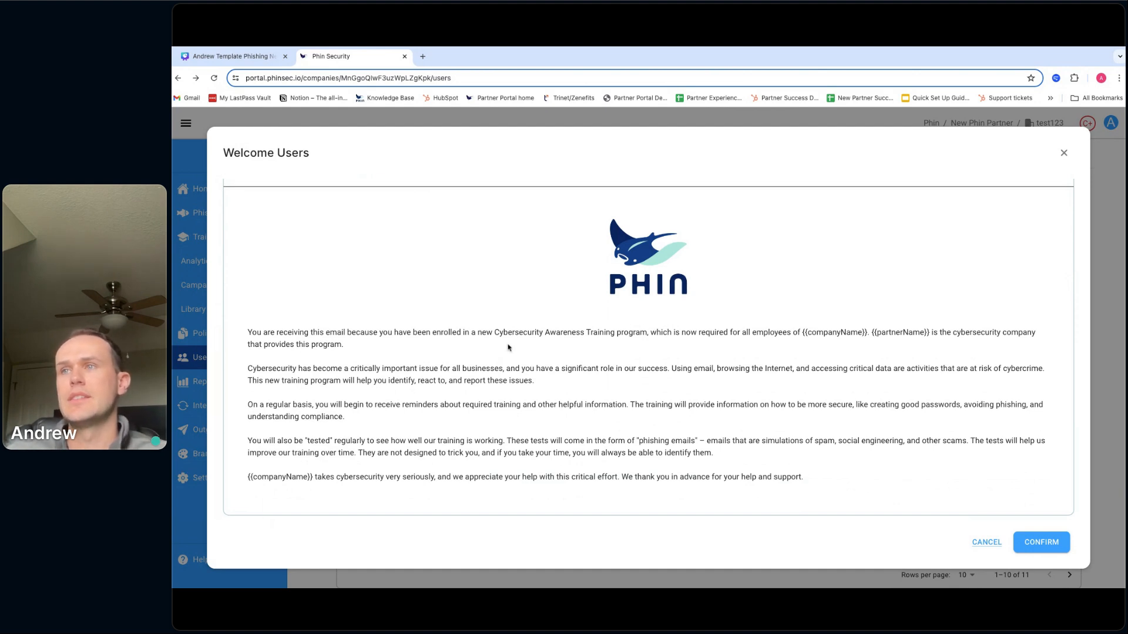
{"action": "scroll", "coordinate": [510, 348], "scroll_direction": "up", "scroll_amount": 1}
{"action": "scroll", "coordinate": [510, 346], "scroll_direction": "up", "scroll_amount": 3}
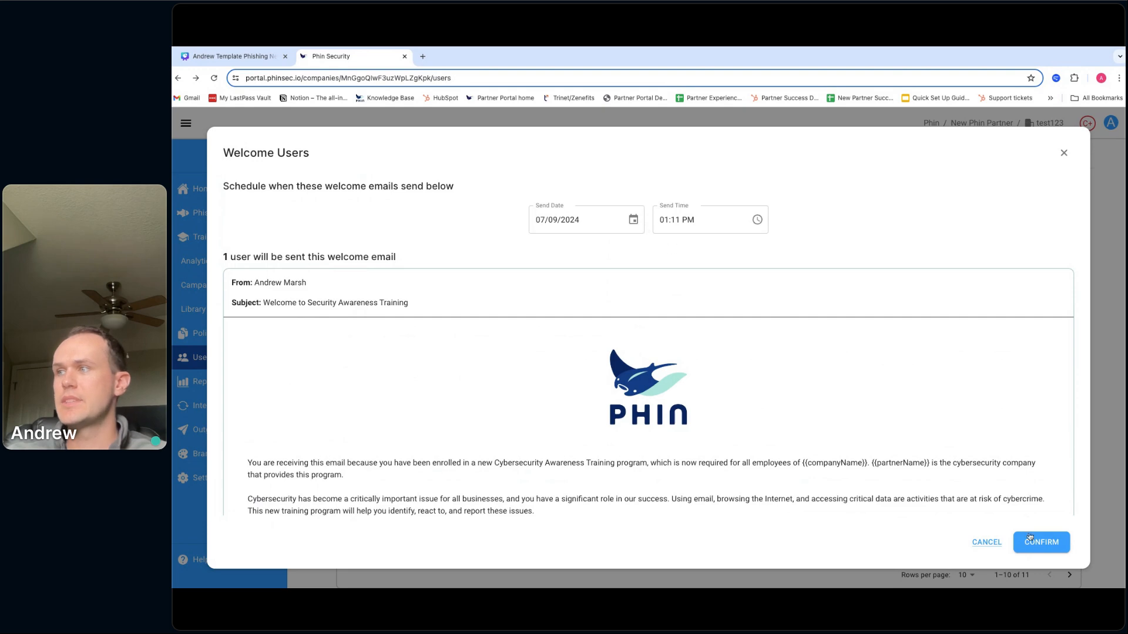
{"action": "left_click", "coordinate": [991, 546]}
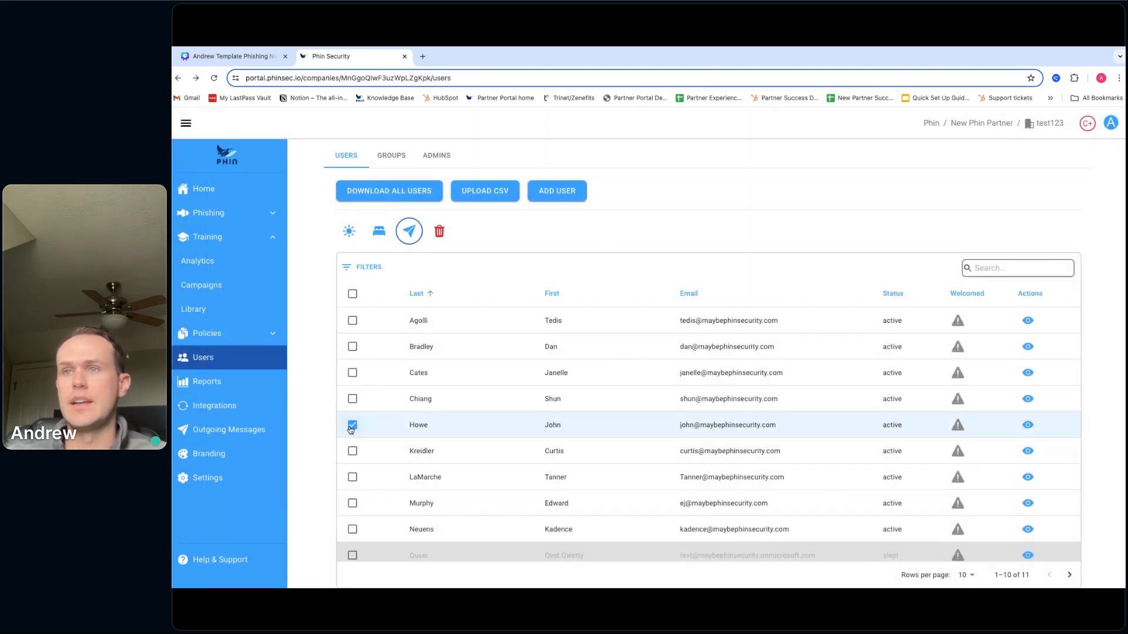
- Uncheck the selected user's row so no one in the Users table is selected
{"action": "left_click", "coordinate": [352, 426]}
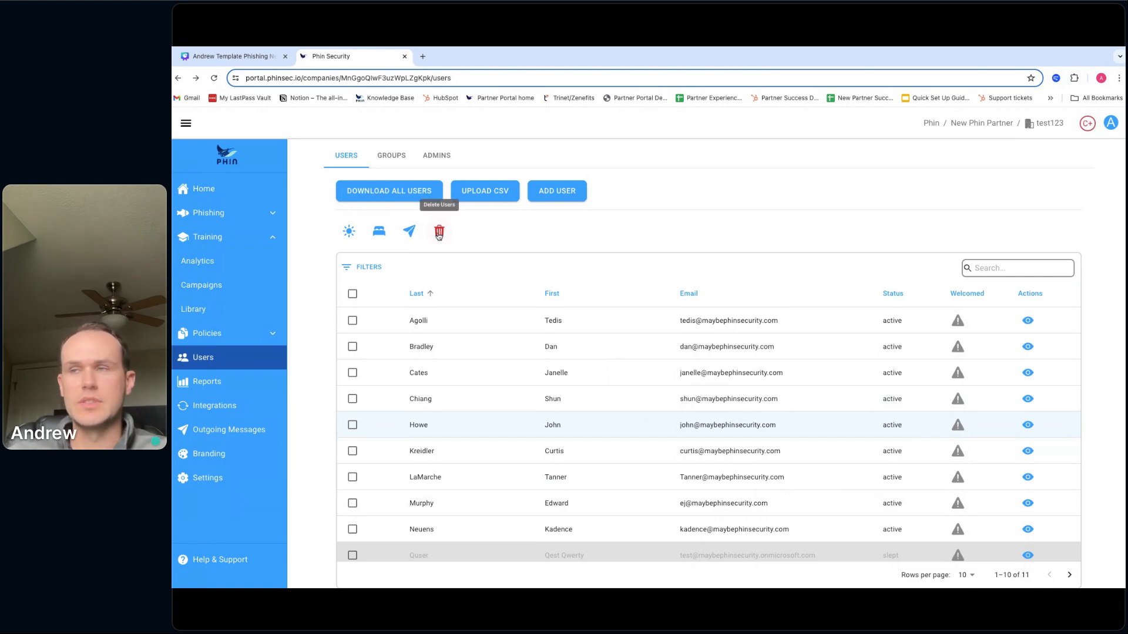
{"action": "scroll", "coordinate": [556, 243], "scroll_direction": "up", "scroll_amount": 3}
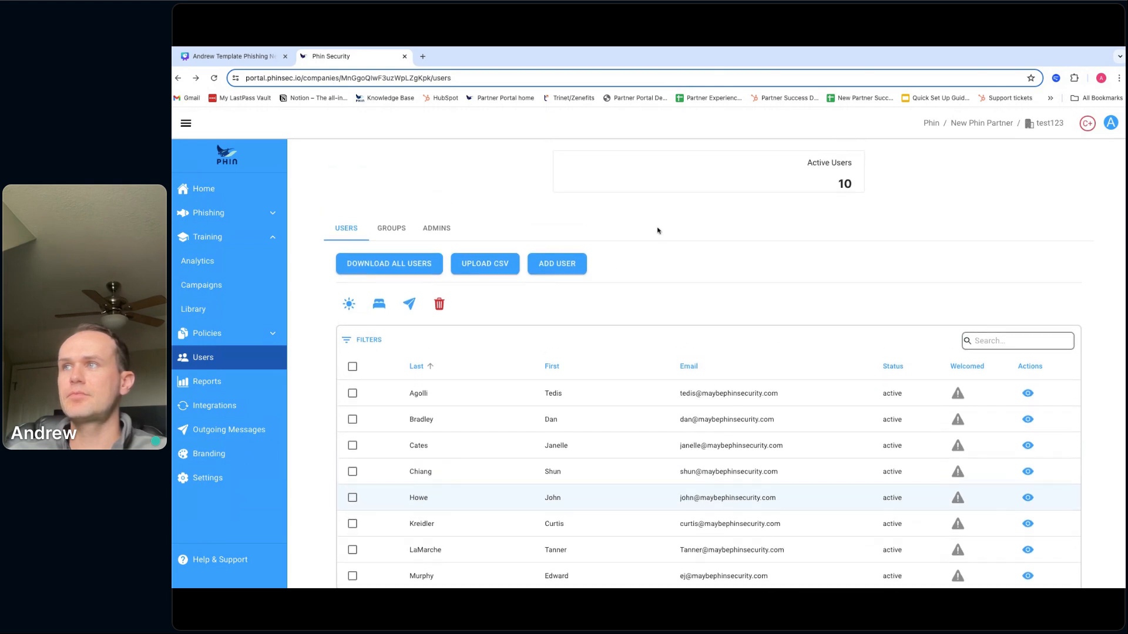
{"action": "scroll", "coordinate": [658, 230], "scroll_direction": "up", "scroll_amount": 2}
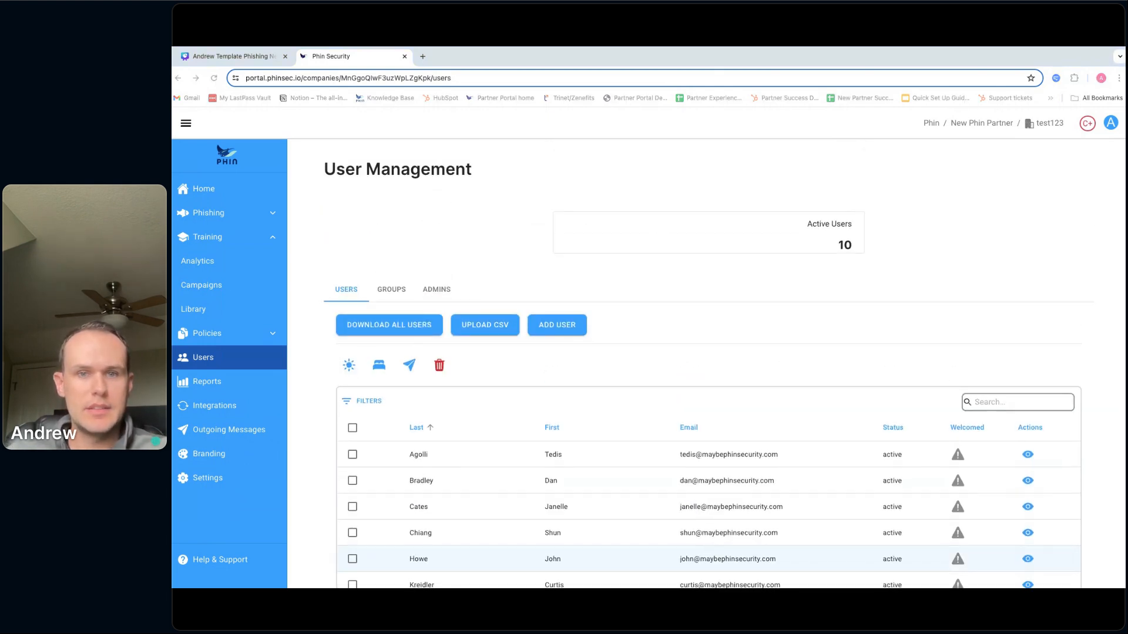
{"action": "left_click", "coordinate": [639, 306]}
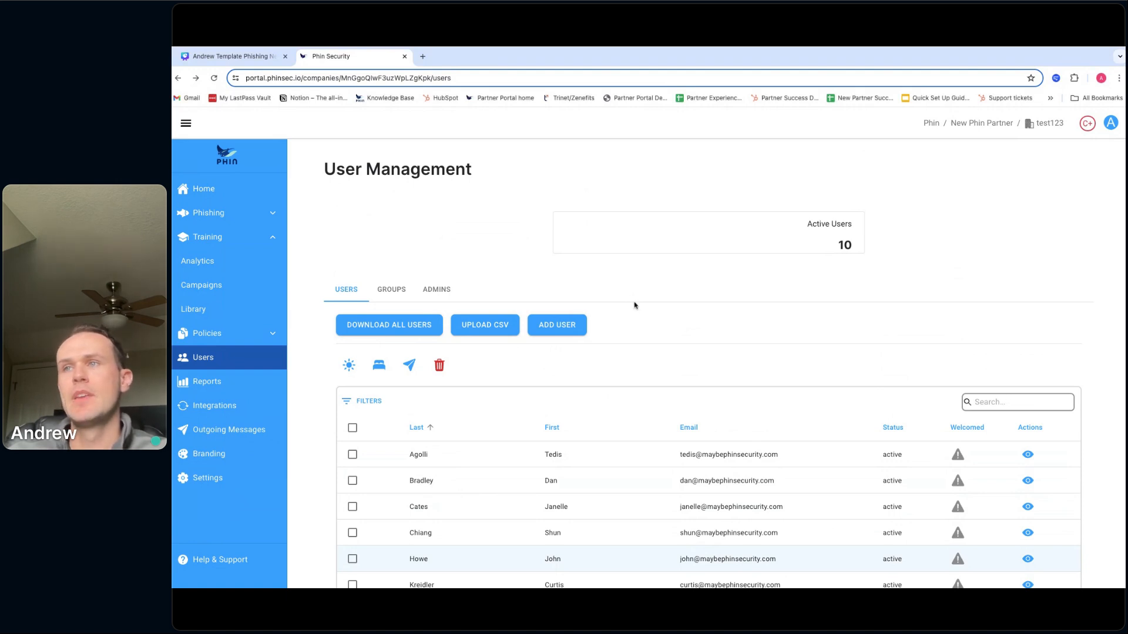
{"action": "scroll", "coordinate": [634, 309], "scroll_direction": "down", "scroll_amount": 2}
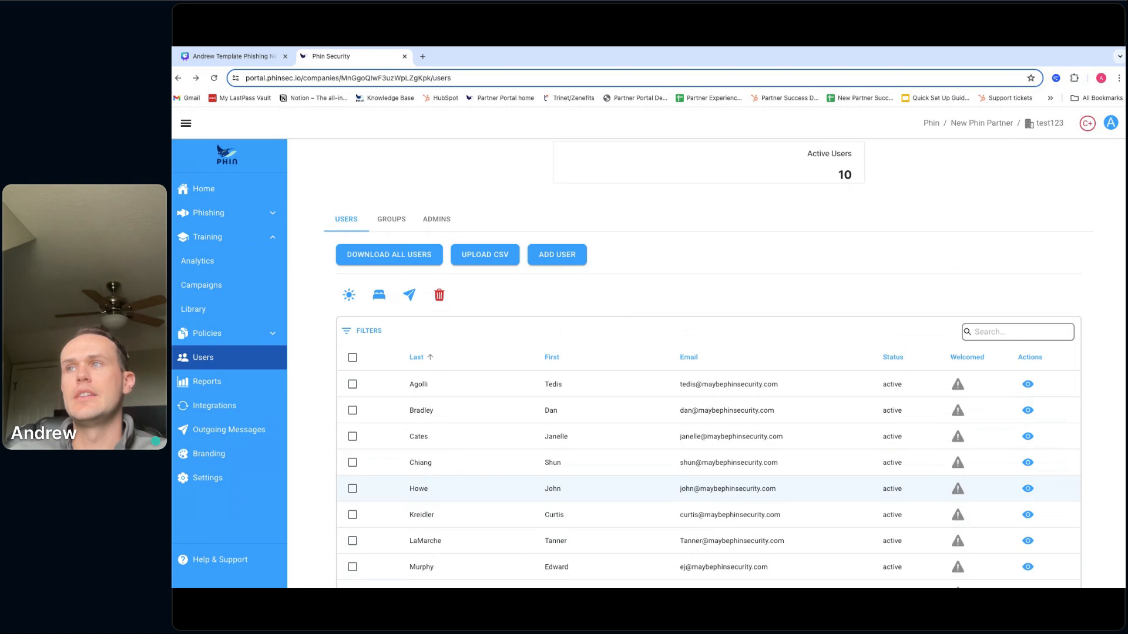
{"action": "scroll", "coordinate": [637, 270], "scroll_direction": "up", "scroll_amount": 3}
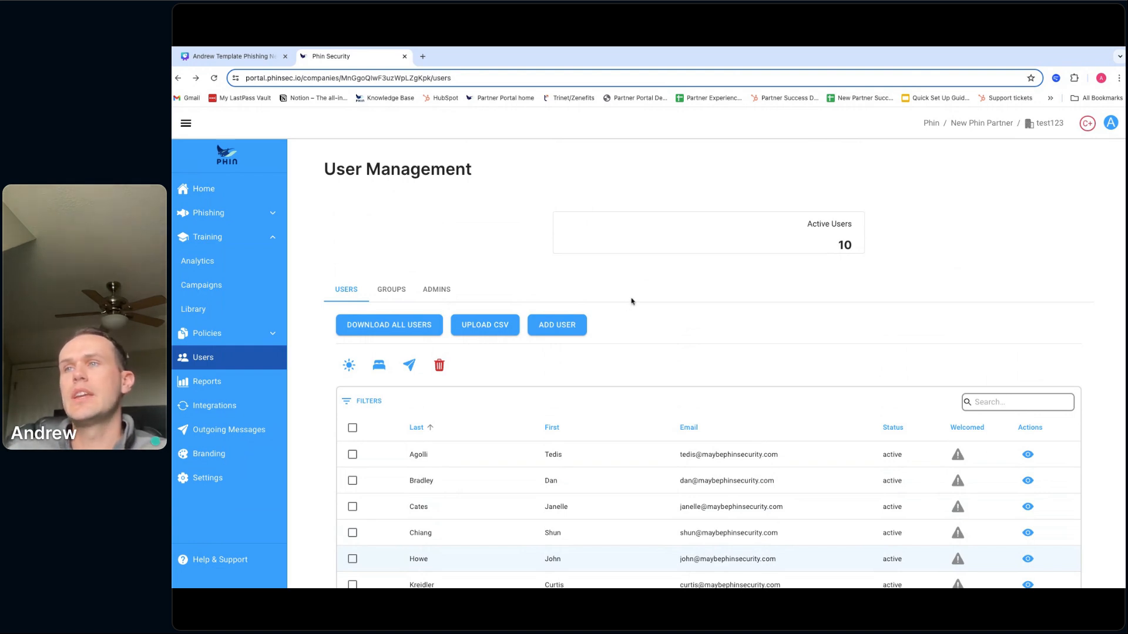
- Open test123's User Importer with UPLOAD CSV on the Users tab
{"action": "left_click", "coordinate": [509, 327]}
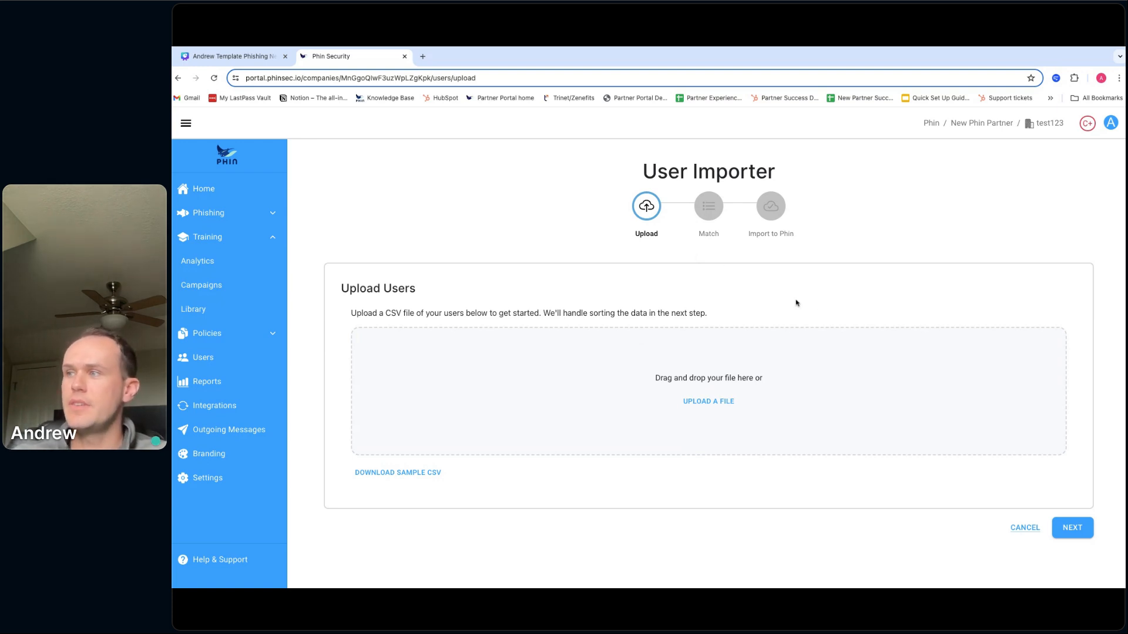
- Cancel the User Importer and go back to the list of 10 active users
{"action": "left_click", "coordinate": [1025, 528]}
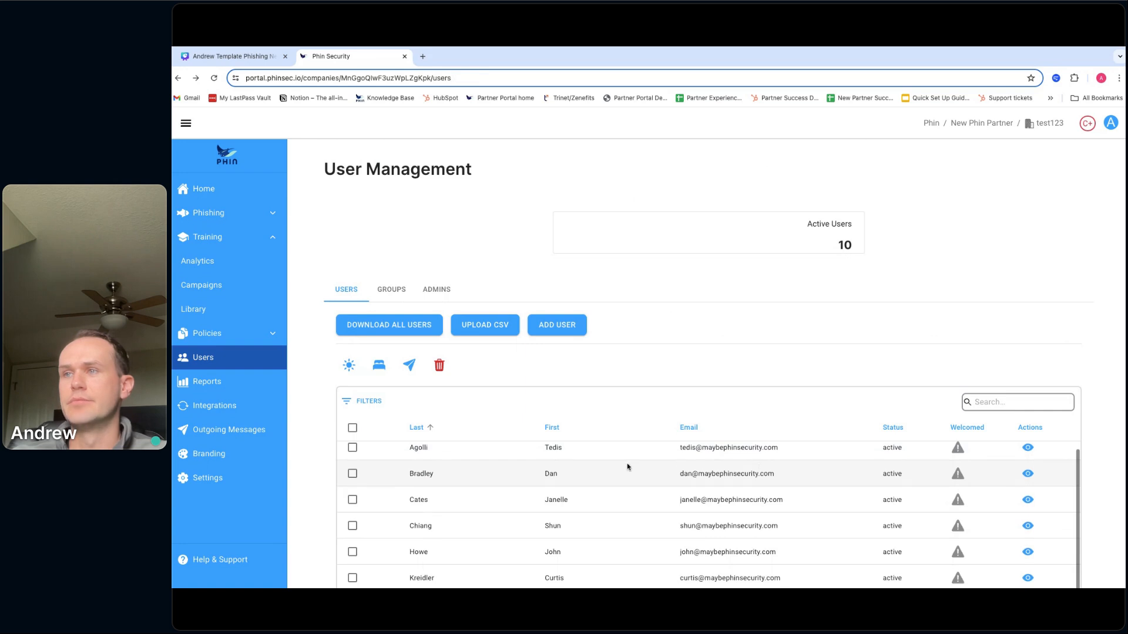
{"action": "scroll", "coordinate": [627, 466], "scroll_direction": "down", "scroll_amount": 3}
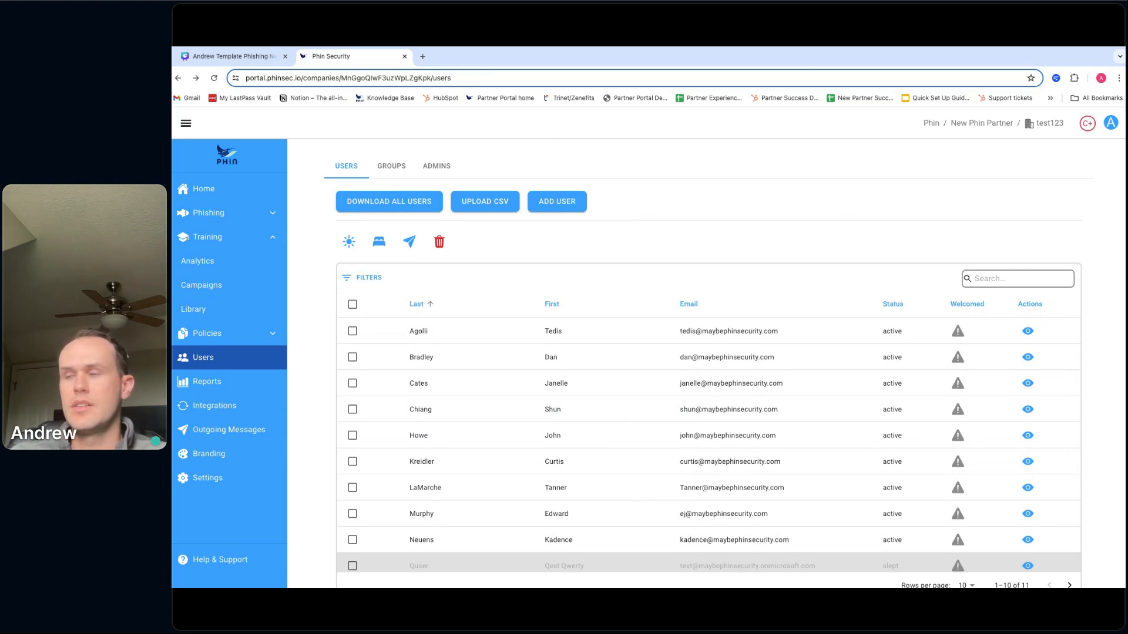
{"action": "scroll", "coordinate": [632, 239], "scroll_direction": "up", "scroll_amount": 3}
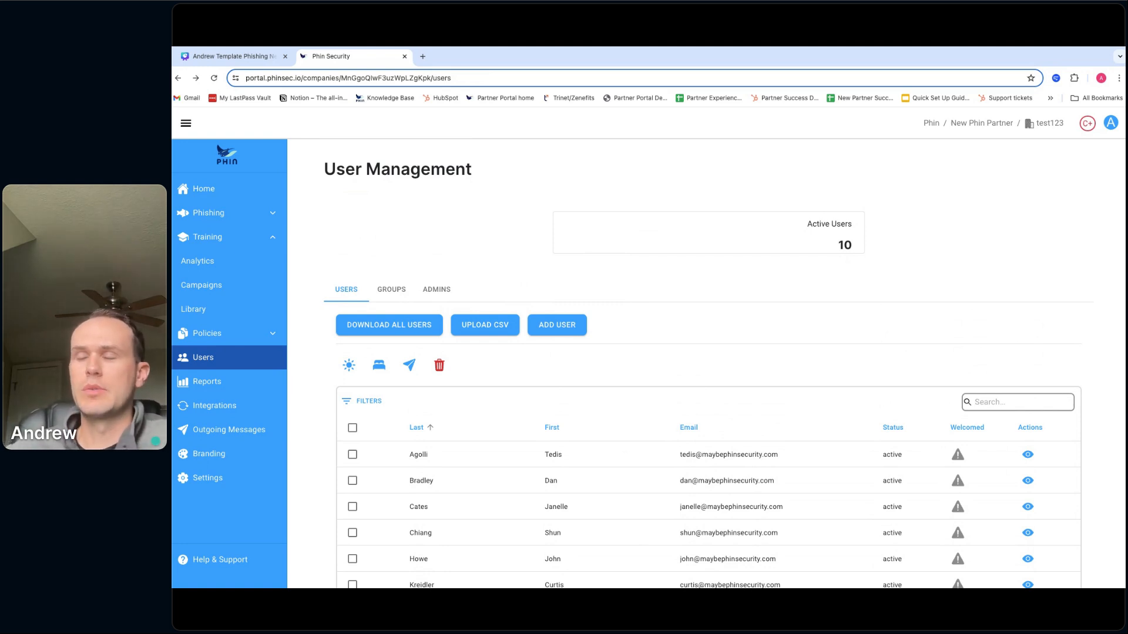
{"action": "scroll", "coordinate": [702, 364], "scroll_direction": "down", "scroll_amount": 3}
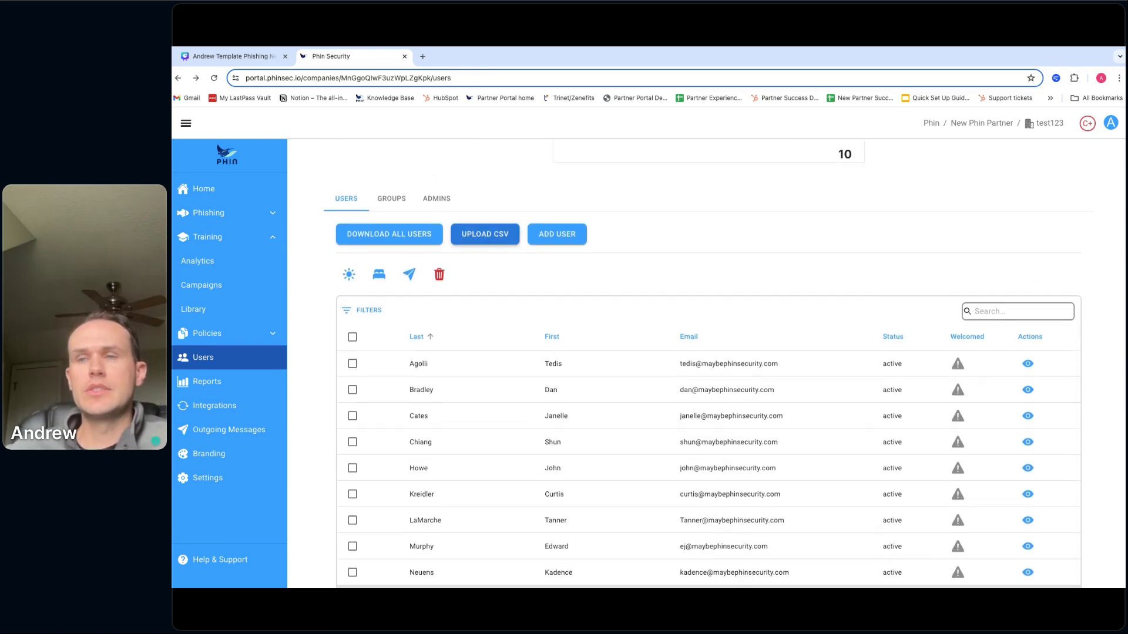
{"action": "scroll", "coordinate": [229, 268], "scroll_direction": "up", "scroll_amount": 3}
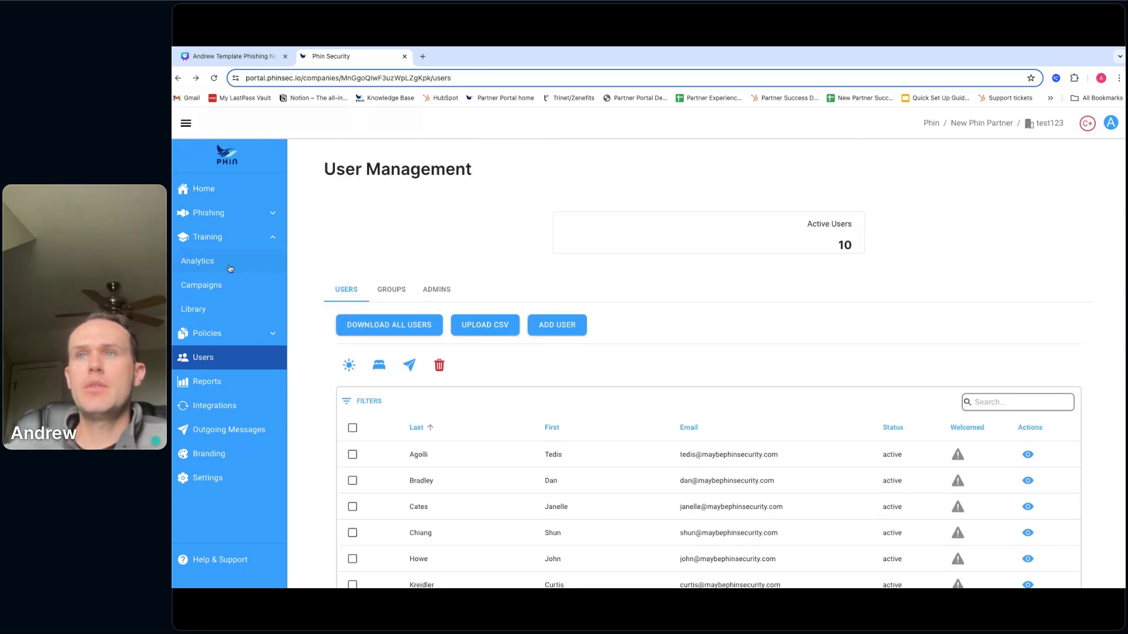
- Launch a new training campaign from Training > Campaigns and reach its Audience step
{"action": "left_click", "coordinate": [207, 287]}
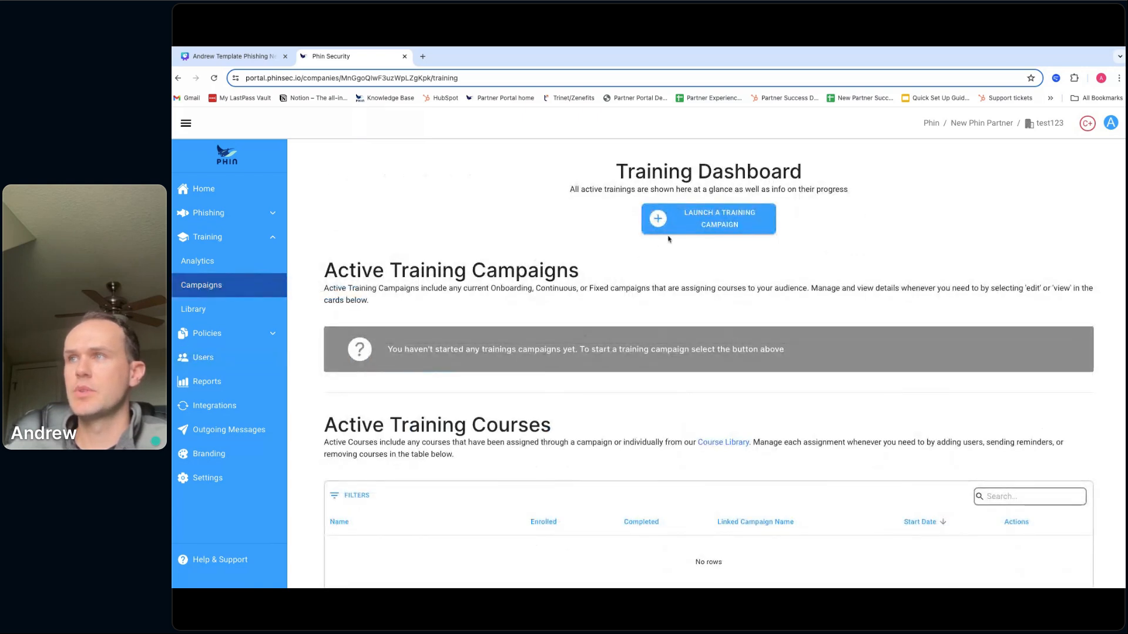
{"action": "left_click", "coordinate": [696, 225]}
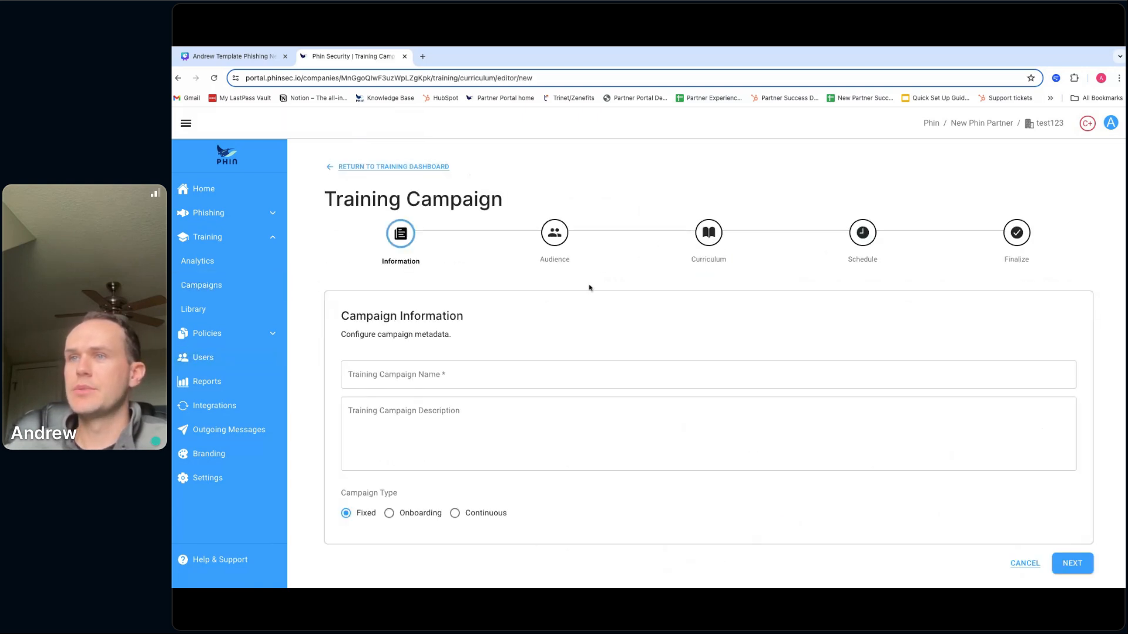
{"action": "left_click", "coordinate": [559, 251]}
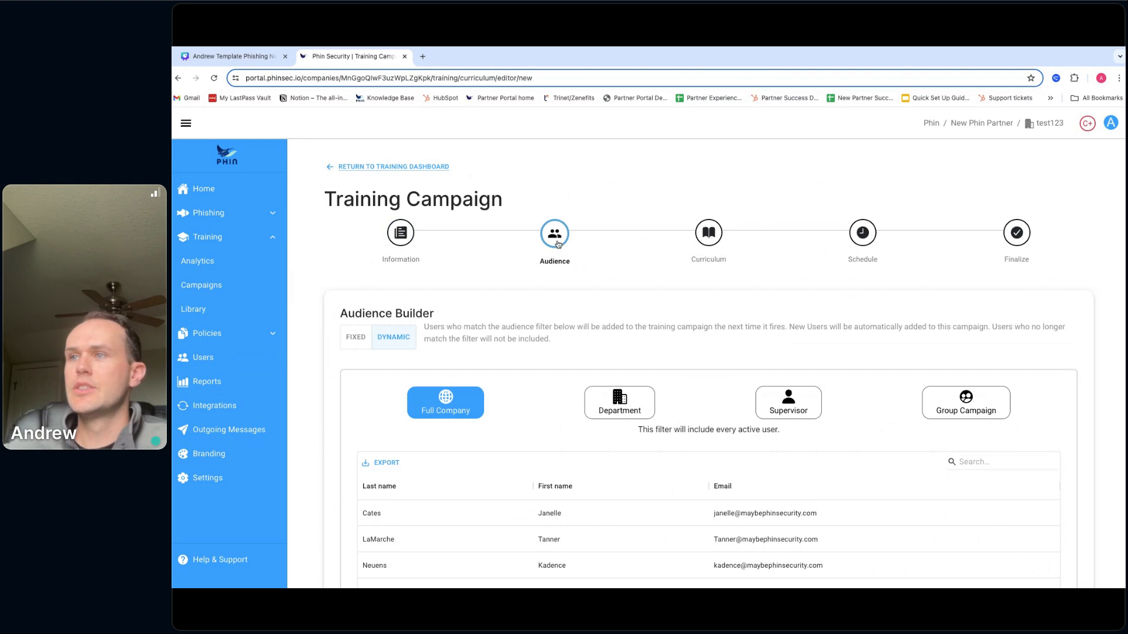
{"action": "scroll", "coordinate": [552, 246], "scroll_direction": "down", "scroll_amount": 2}
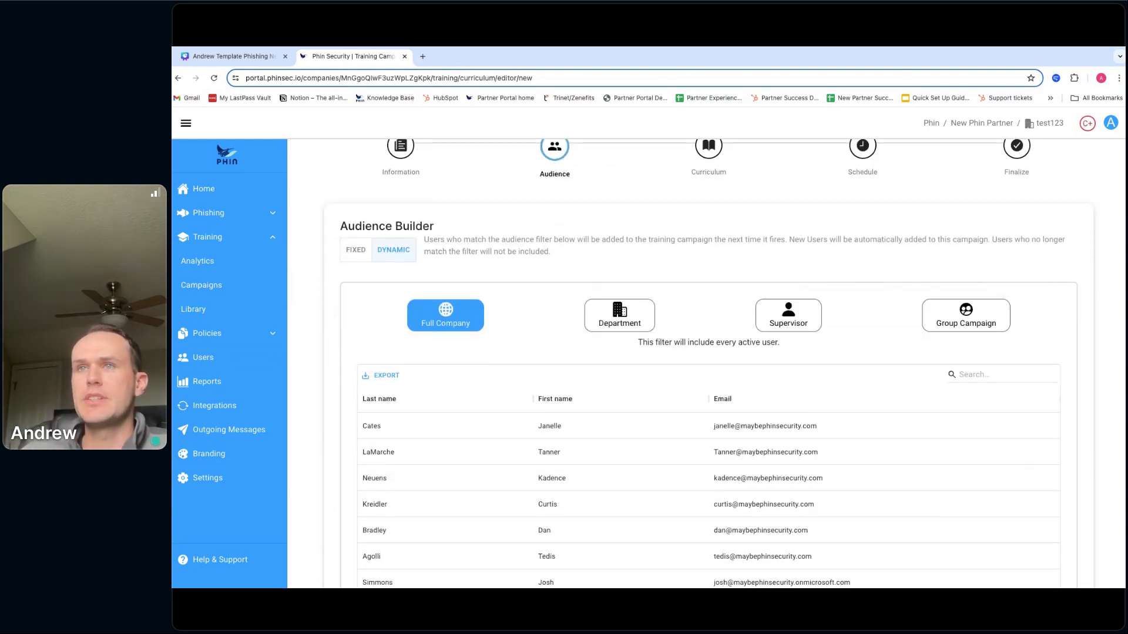
- Relaunch the campaign from Home's Training Dashboard and review its Full Company dynamic audience
{"action": "left_click", "coordinate": [183, 186]}
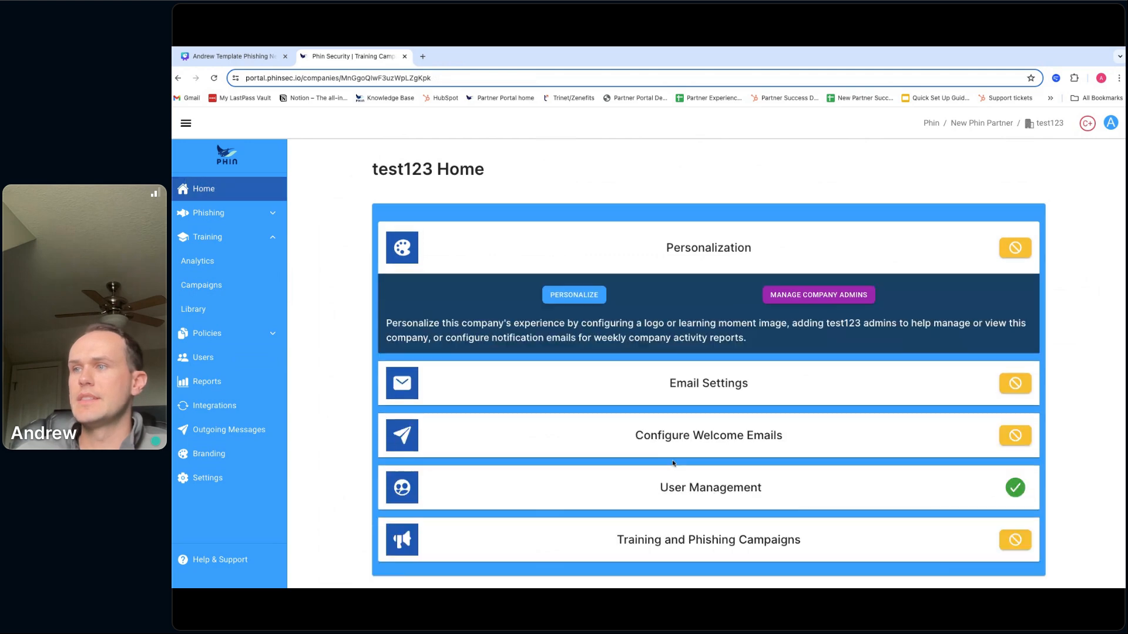
{"action": "scroll", "coordinate": [693, 485], "scroll_direction": "down", "scroll_amount": 1}
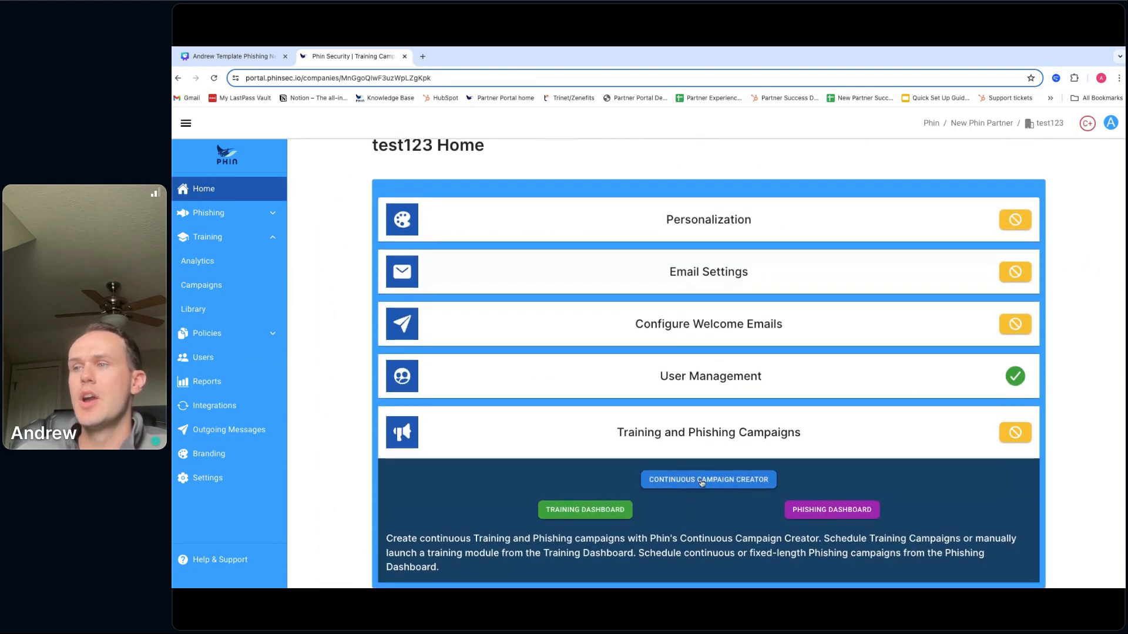
{"action": "left_click", "coordinate": [588, 511]}
{"action": "left_click", "coordinate": [703, 235]}
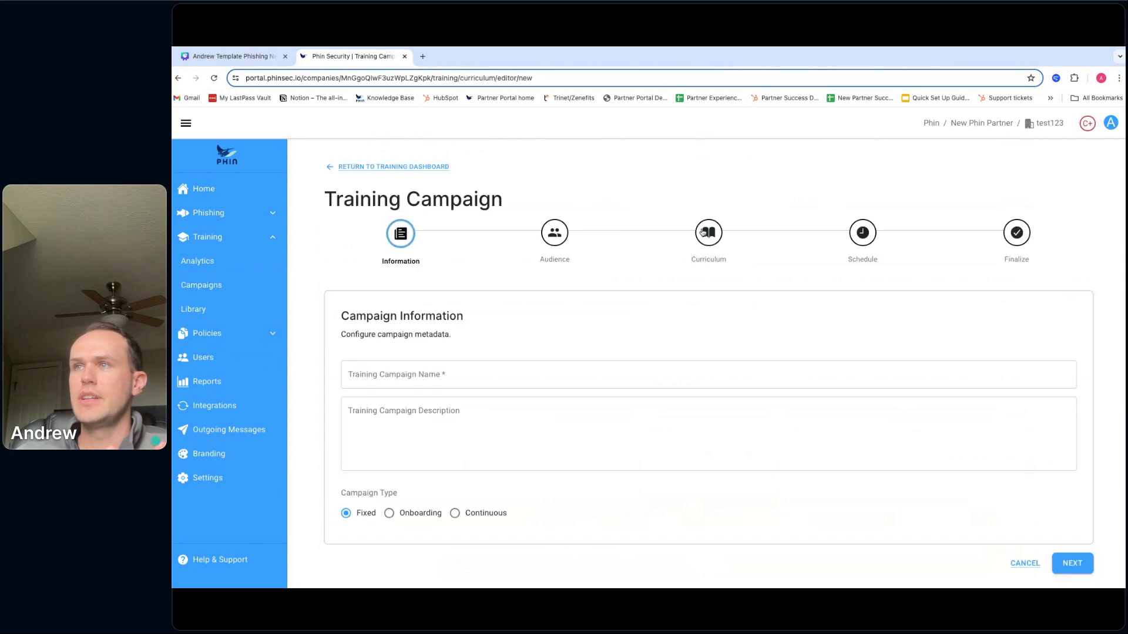
{"action": "left_click", "coordinate": [571, 240]}
{"action": "scroll", "coordinate": [499, 323], "scroll_direction": "down", "scroll_amount": 1}
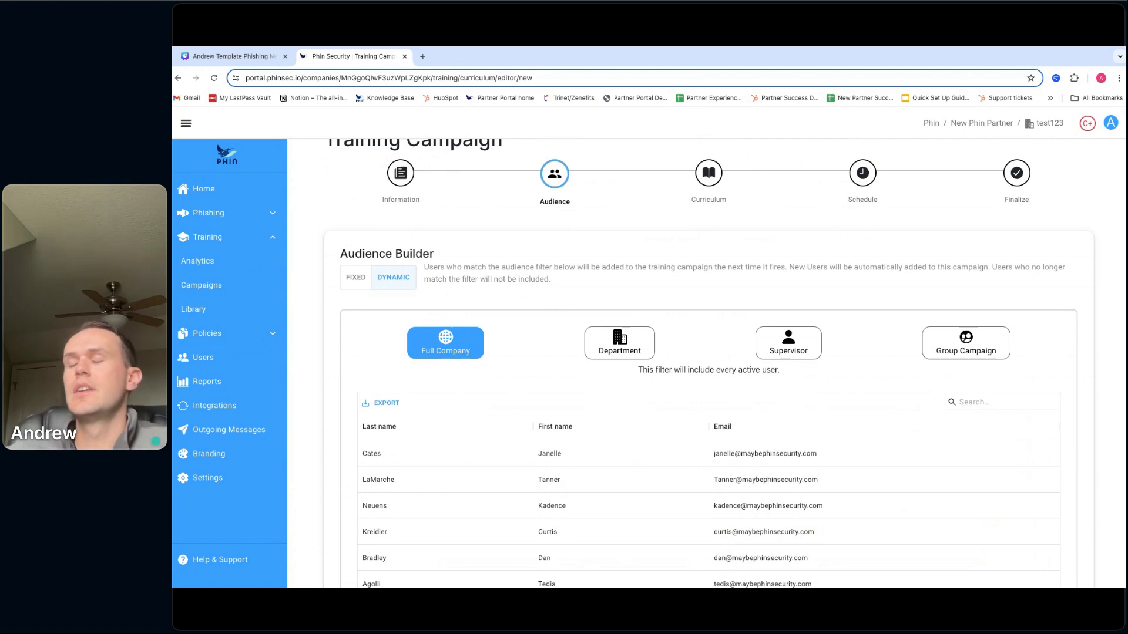
{"action": "scroll", "coordinate": [534, 325], "scroll_direction": "down", "scroll_amount": 1}
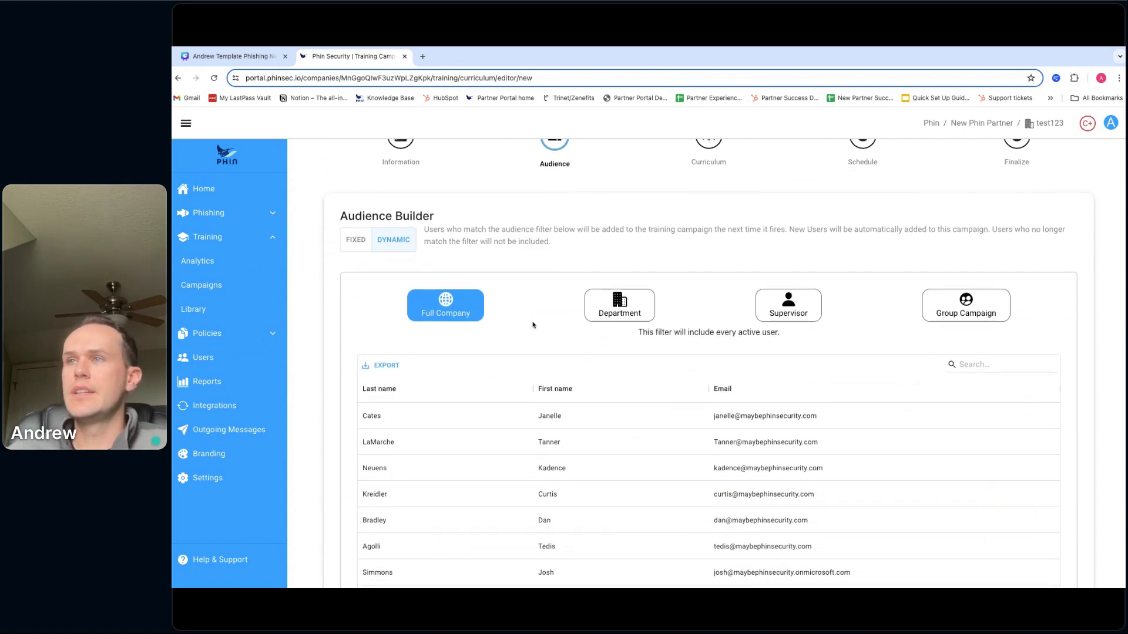
- Glance at the Department filter, then view one synced user's Edit A User form and cancel
{"action": "left_click", "coordinate": [626, 311]}
{"action": "left_click", "coordinate": [617, 366]}
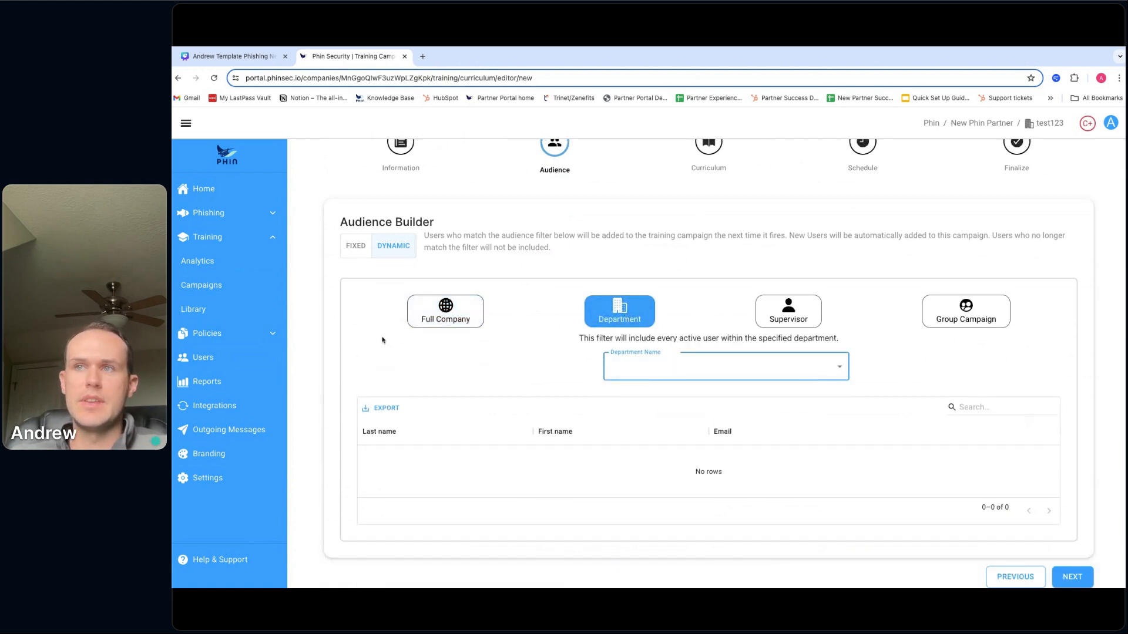
{"action": "left_click", "coordinate": [241, 356]}
{"action": "scroll", "coordinate": [587, 361], "scroll_direction": "down", "scroll_amount": 3}
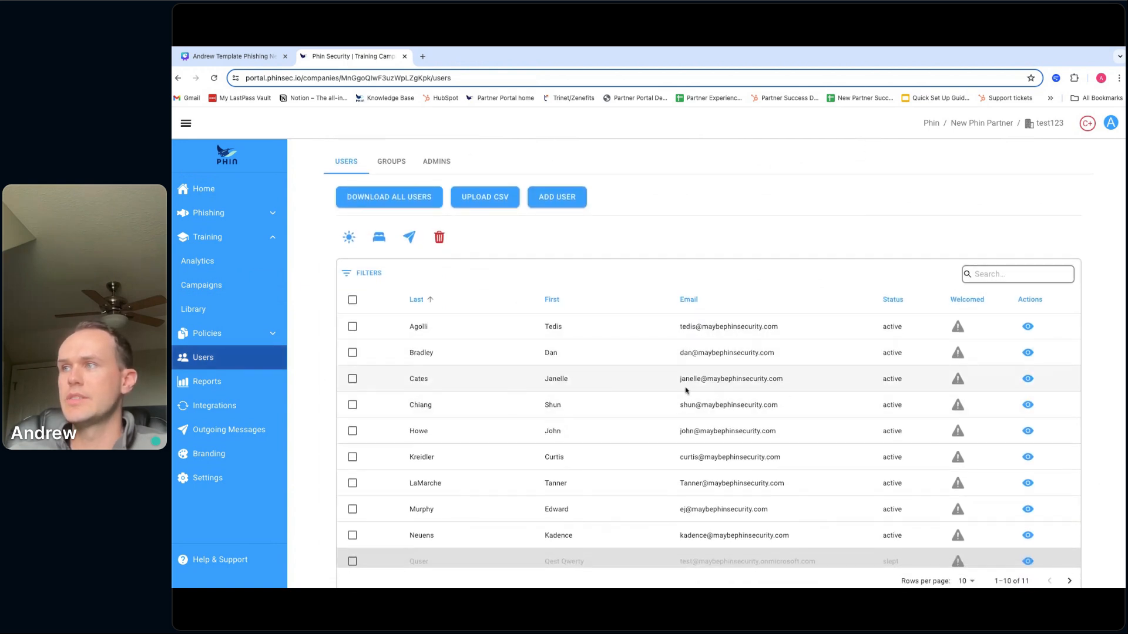
{"action": "left_click", "coordinate": [1028, 378]}
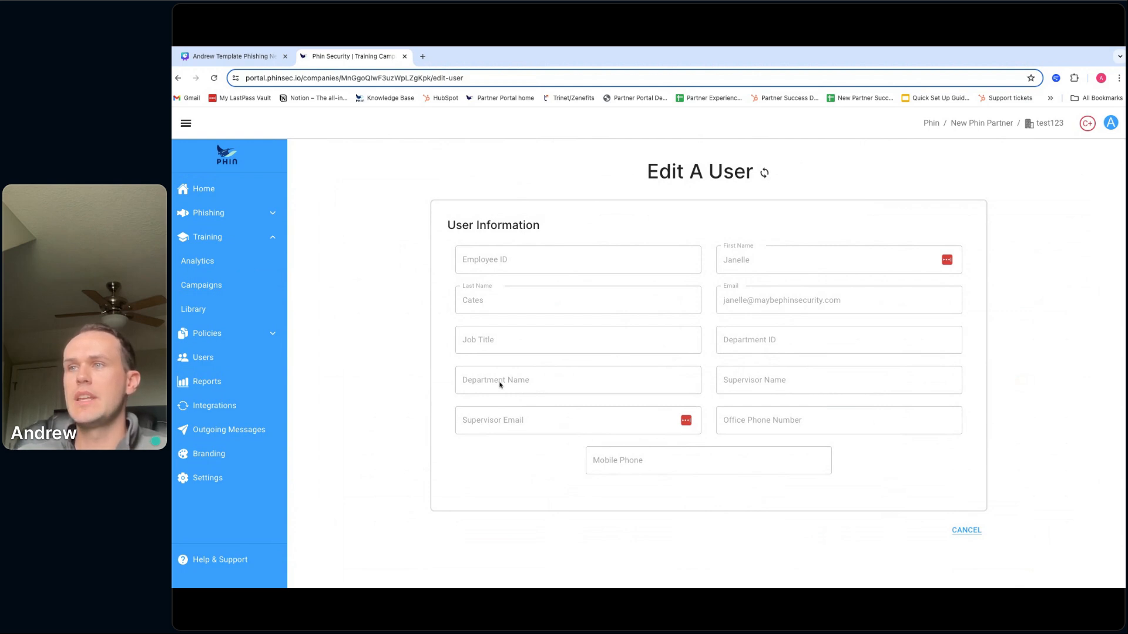
{"action": "left_click", "coordinate": [967, 531]}
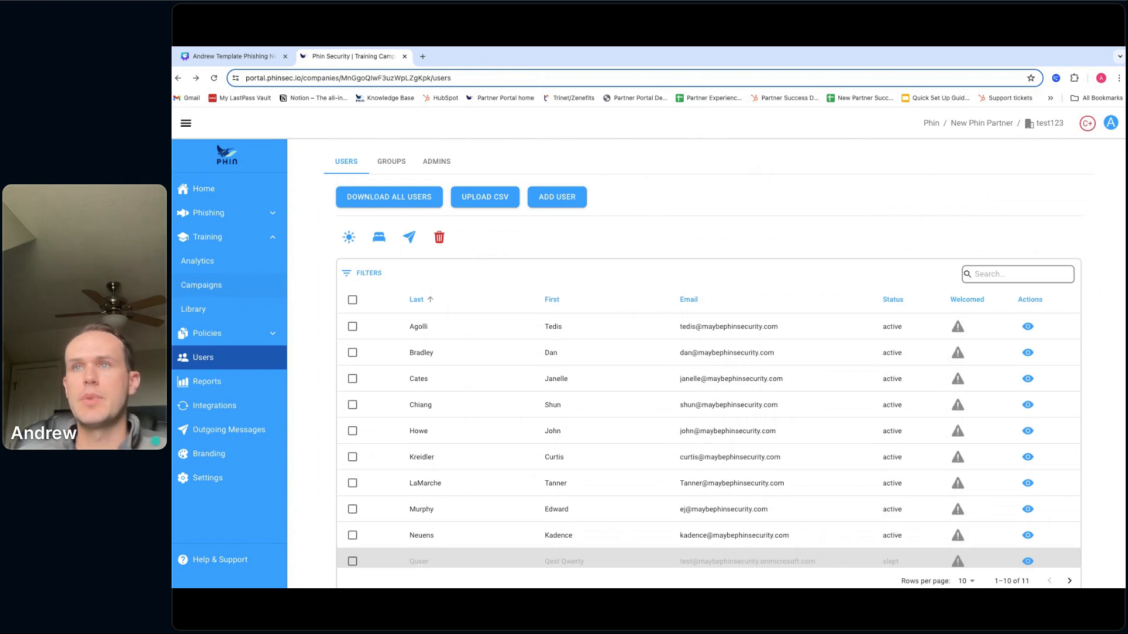
- Create a new training campaign and switch its Dynamic audience filter from Department to Supervisor
{"action": "left_click", "coordinate": [201, 285]}
{"action": "left_click", "coordinate": [725, 214]}
{"action": "left_click", "coordinate": [554, 233]}
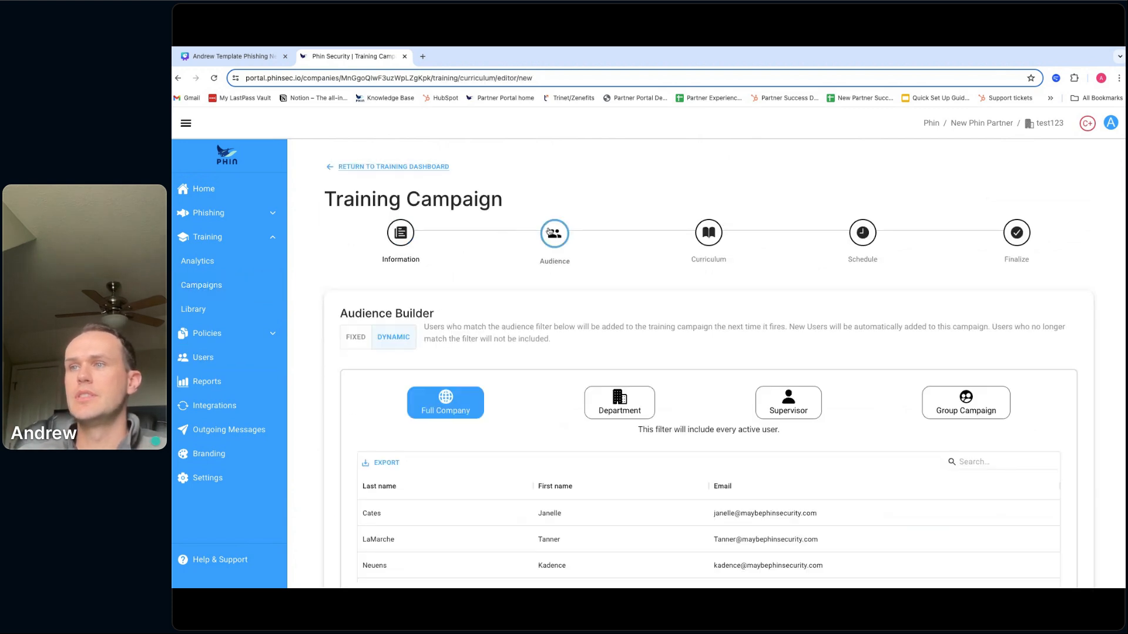
{"action": "left_click", "coordinate": [592, 405]}
{"action": "scroll", "coordinate": [592, 405], "scroll_direction": "down", "scroll_amount": 1}
{"action": "left_click", "coordinate": [674, 405]}
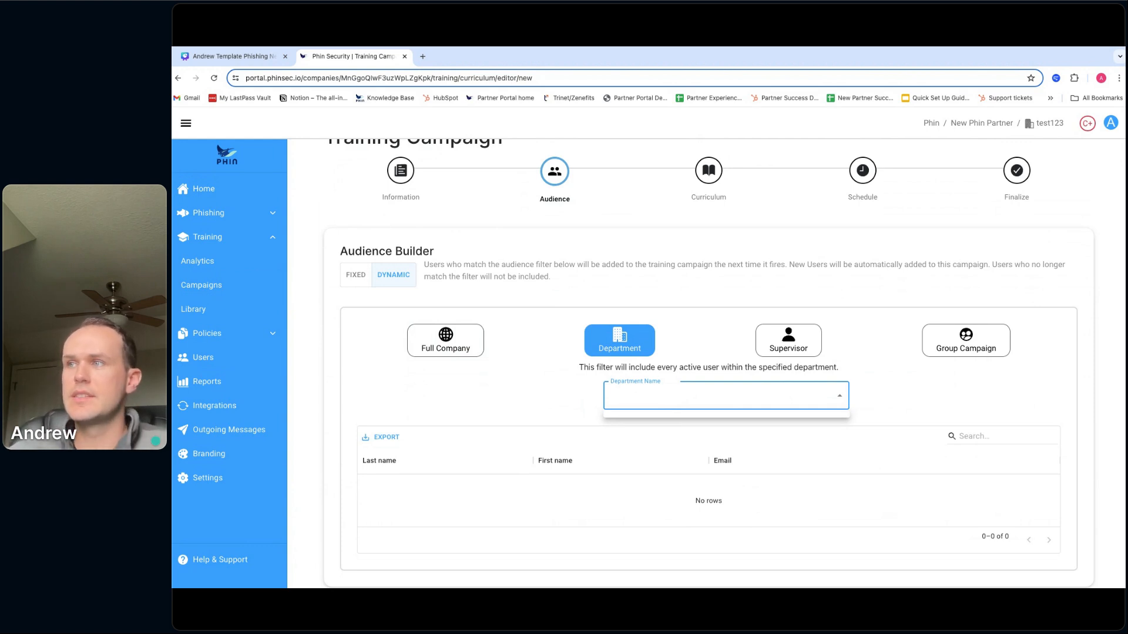
{"action": "left_click", "coordinate": [771, 348]}
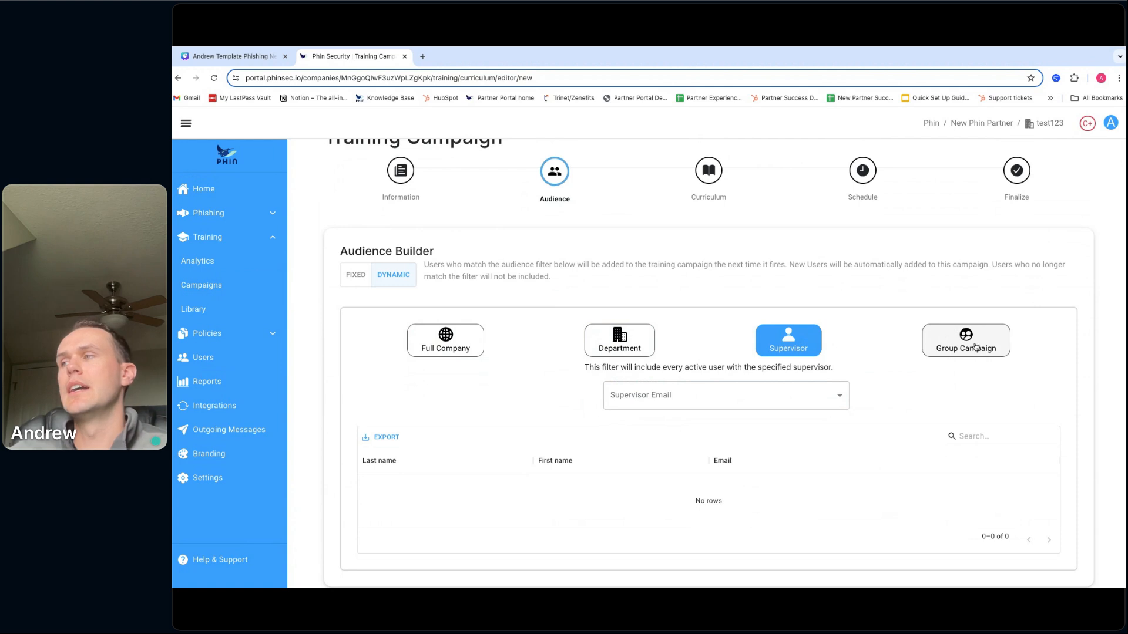
- Switch the audience to Group Campaign, adding and then removing Taco Group
{"action": "left_click", "coordinate": [968, 349]}
{"action": "left_click", "coordinate": [711, 393]}
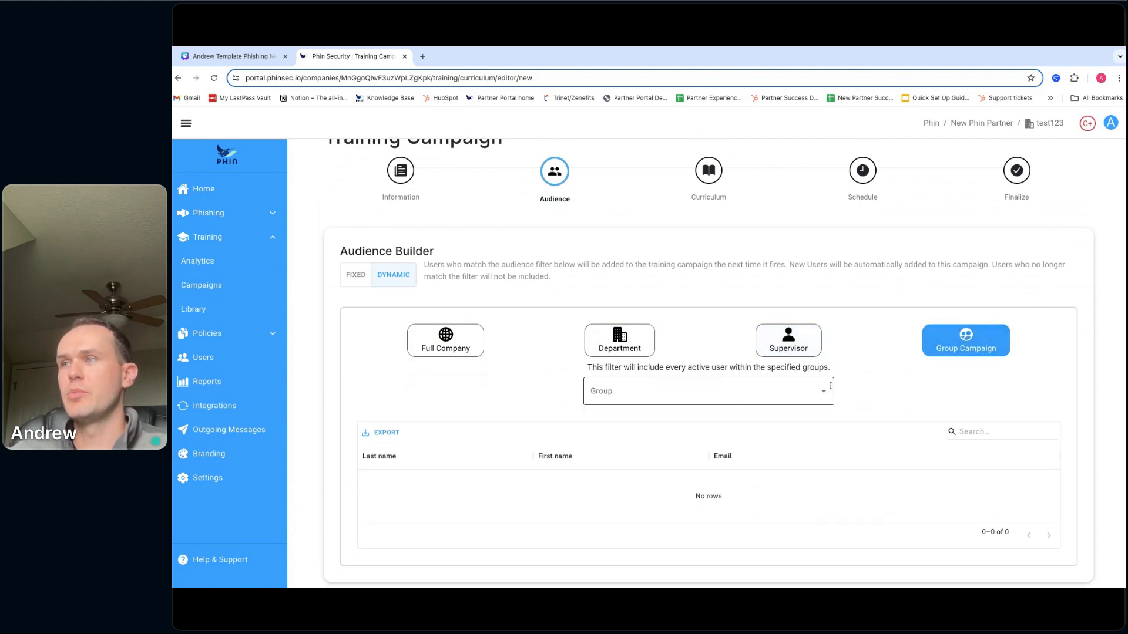
{"action": "scroll", "coordinate": [712, 340], "scroll_direction": "down", "scroll_amount": 8}
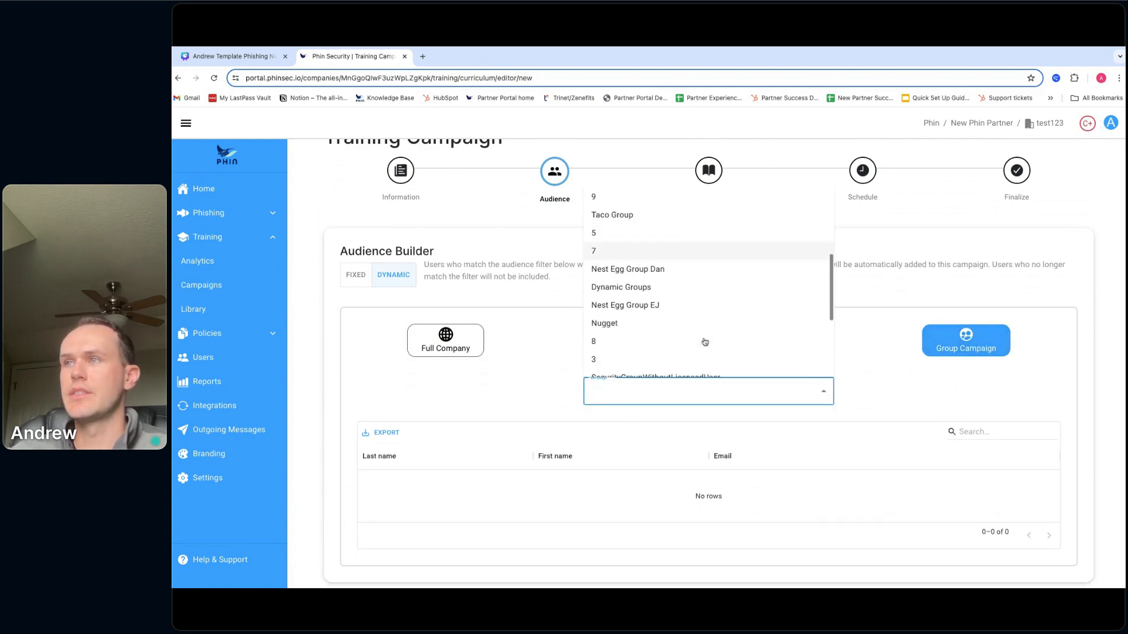
{"action": "scroll", "coordinate": [684, 328], "scroll_direction": "down", "scroll_amount": 1}
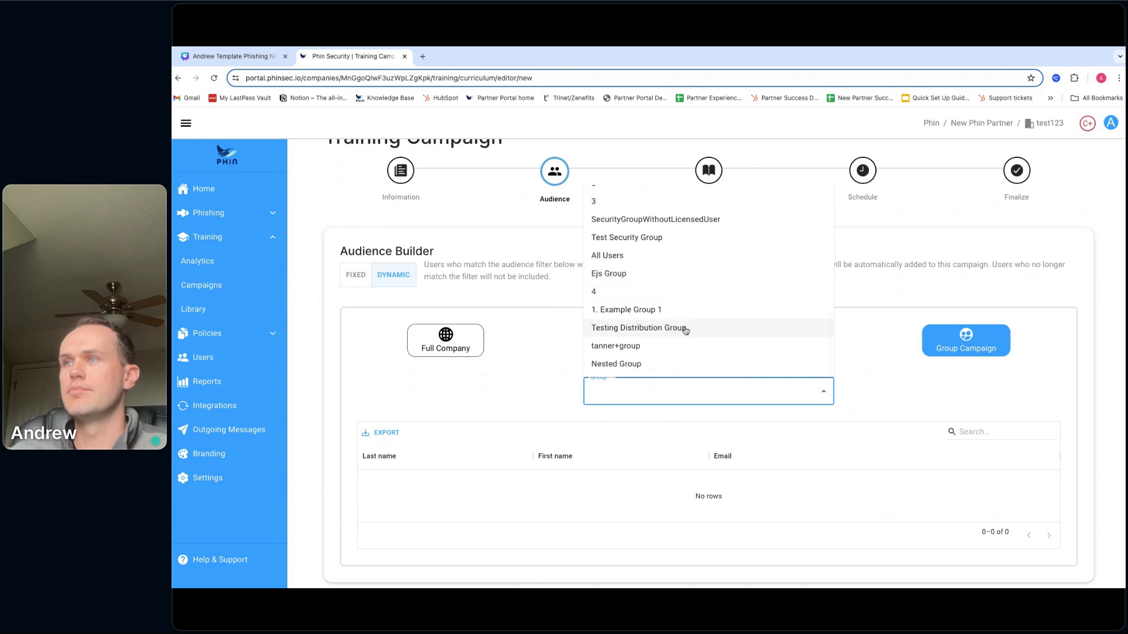
{"action": "scroll", "coordinate": [682, 317], "scroll_direction": "up", "scroll_amount": 4}
{"action": "left_click", "coordinate": [646, 265]}
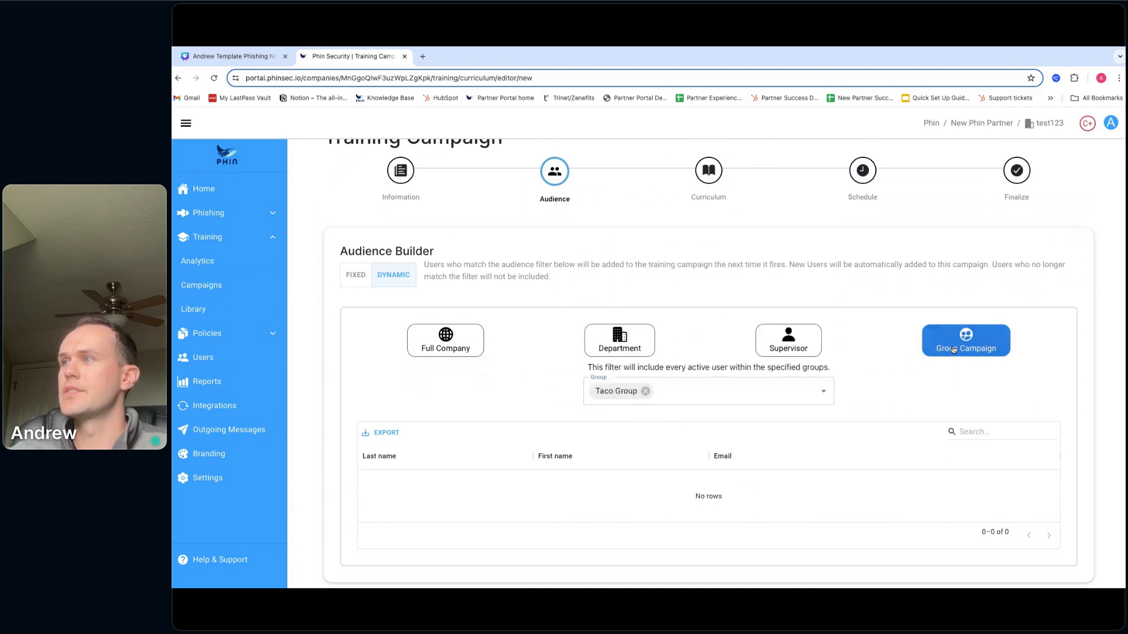
{"action": "left_click", "coordinate": [645, 391]}
- Choose Dynamic Groups as the audience group with its 10 users, then return to test123 Home
{"action": "left_click", "coordinate": [644, 394]}
{"action": "scroll", "coordinate": [650, 314], "scroll_direction": "up", "scroll_amount": 2}
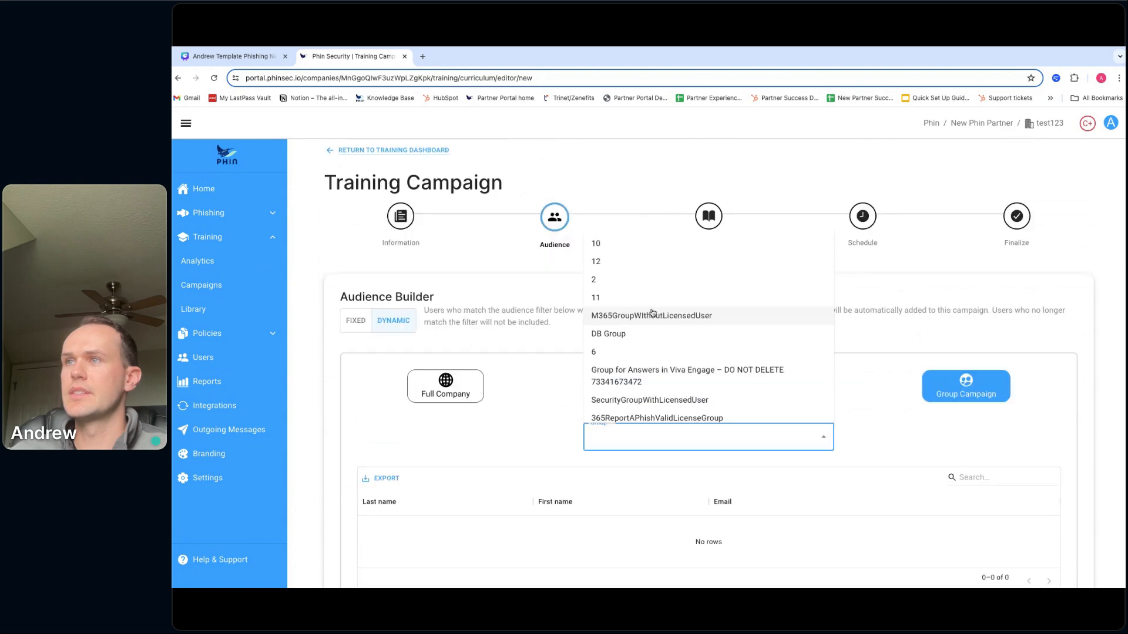
{"action": "scroll", "coordinate": [648, 322], "scroll_direction": "down", "scroll_amount": 2}
{"action": "scroll", "coordinate": [648, 323], "scroll_direction": "down", "scroll_amount": 3}
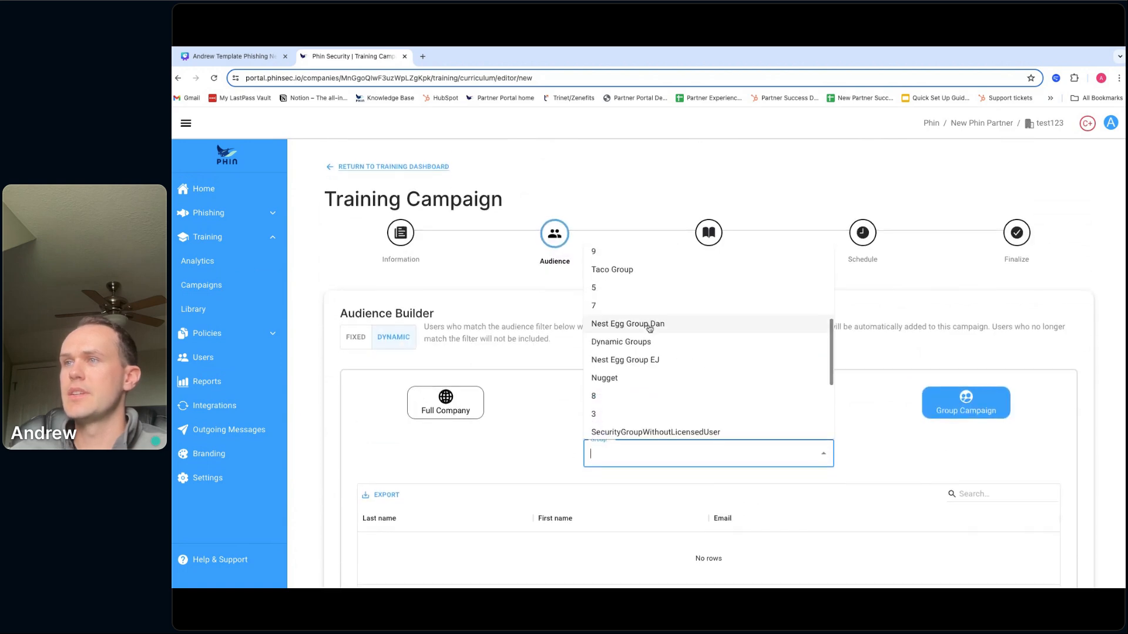
{"action": "left_click", "coordinate": [645, 346]}
{"action": "scroll", "coordinate": [574, 370], "scroll_direction": "down", "scroll_amount": 2}
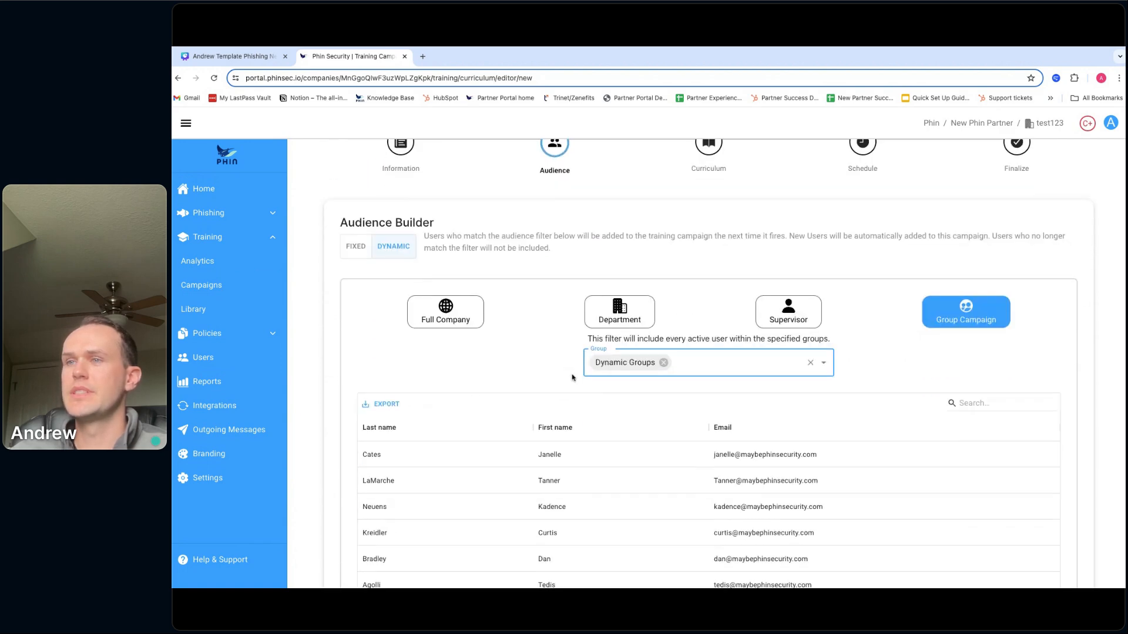
{"action": "scroll", "coordinate": [531, 327], "scroll_direction": "down", "scroll_amount": 3}
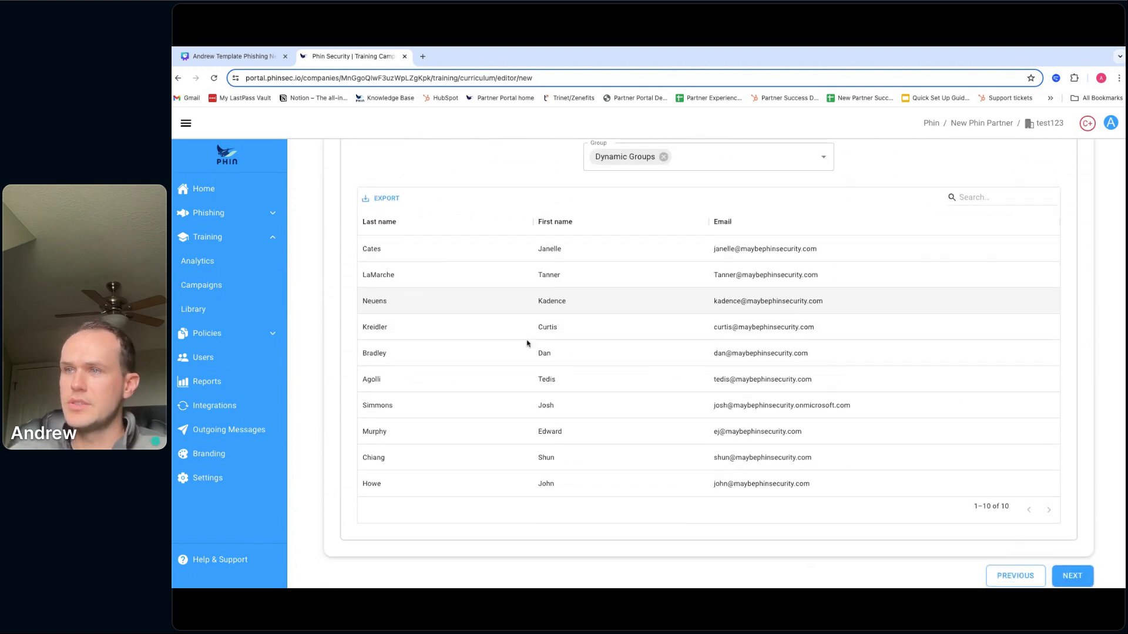
{"action": "scroll", "coordinate": [525, 339], "scroll_direction": "up", "scroll_amount": 2}
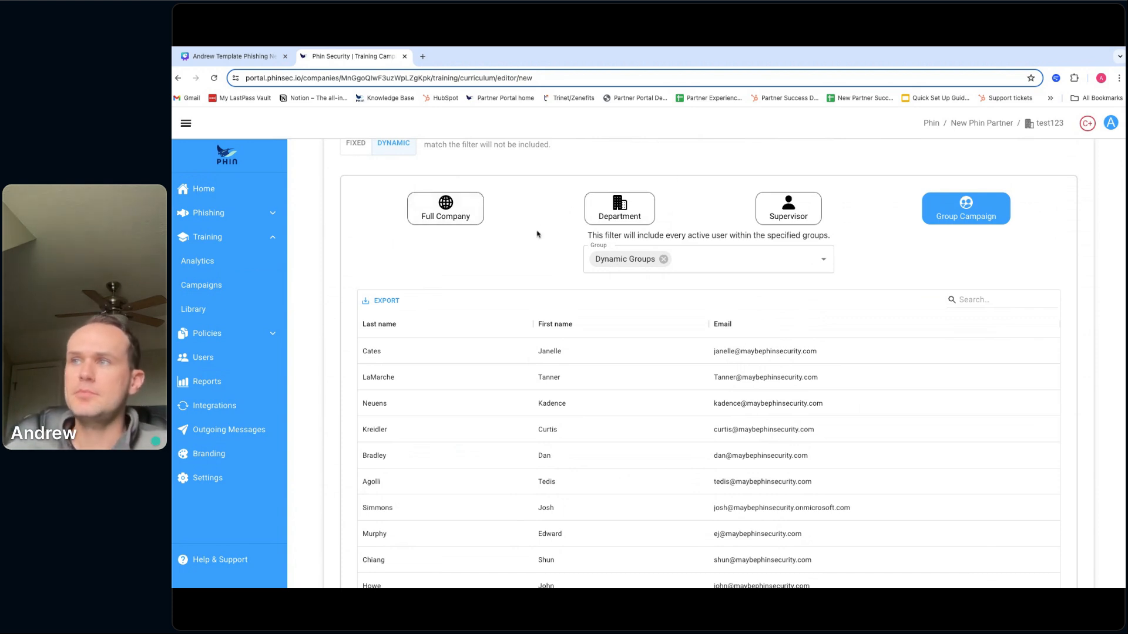
{"action": "scroll", "coordinate": [531, 237], "scroll_direction": "up", "scroll_amount": 3}
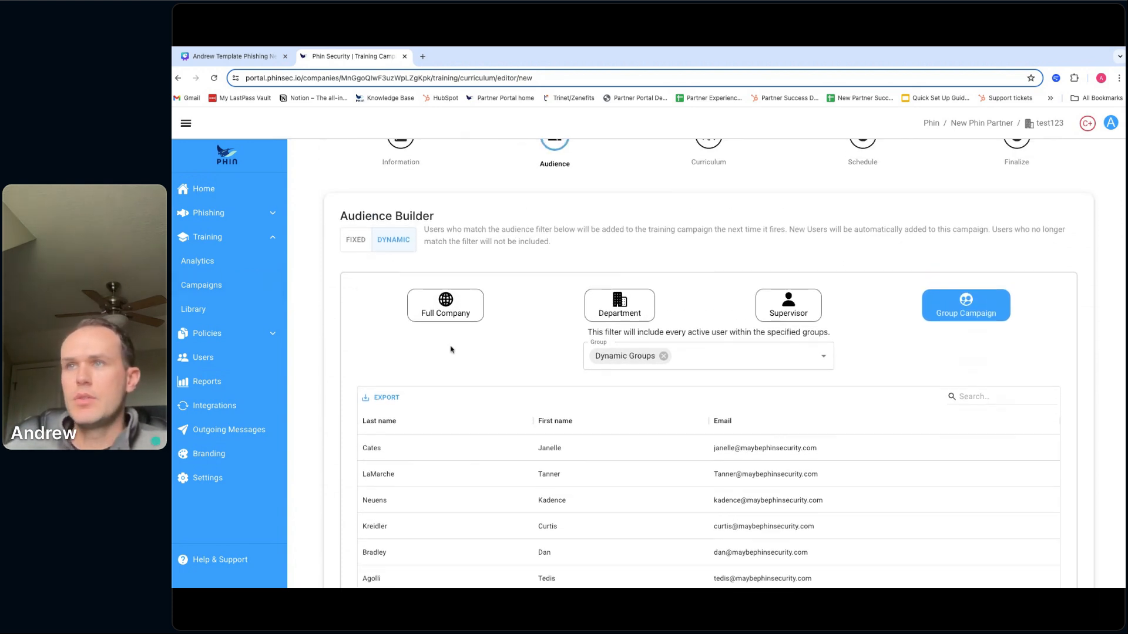
{"action": "scroll", "coordinate": [452, 349], "scroll_direction": "down", "scroll_amount": 3}
{"action": "scroll", "coordinate": [450, 350], "scroll_direction": "down", "scroll_amount": 2}
{"action": "scroll", "coordinate": [456, 350], "scroll_direction": "up", "scroll_amount": 5}
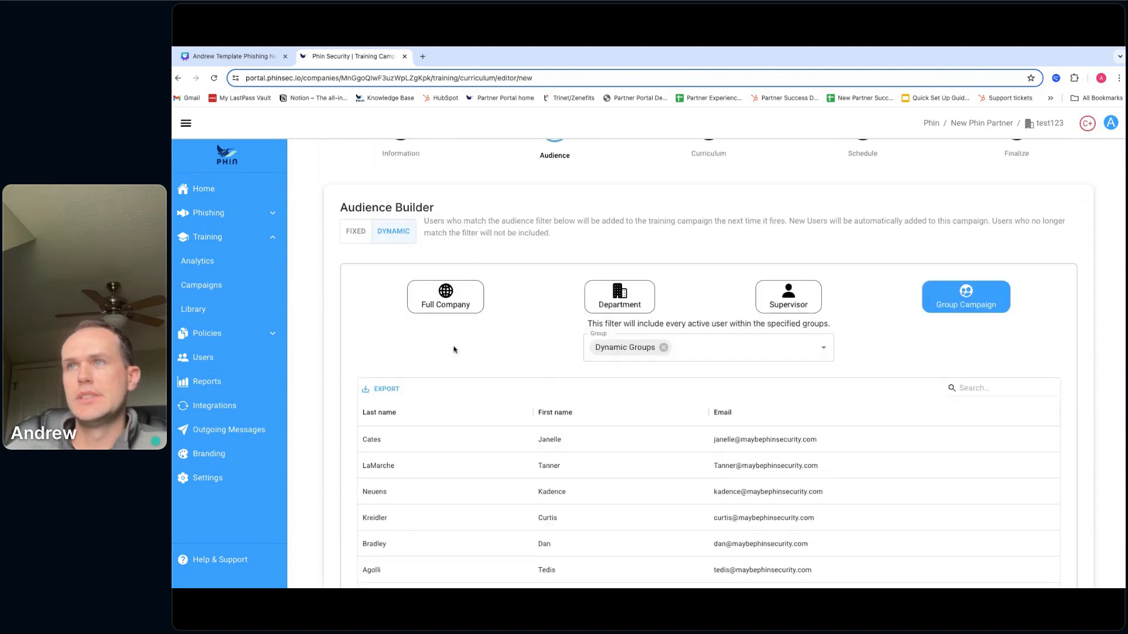
{"action": "left_click", "coordinate": [242, 194]}
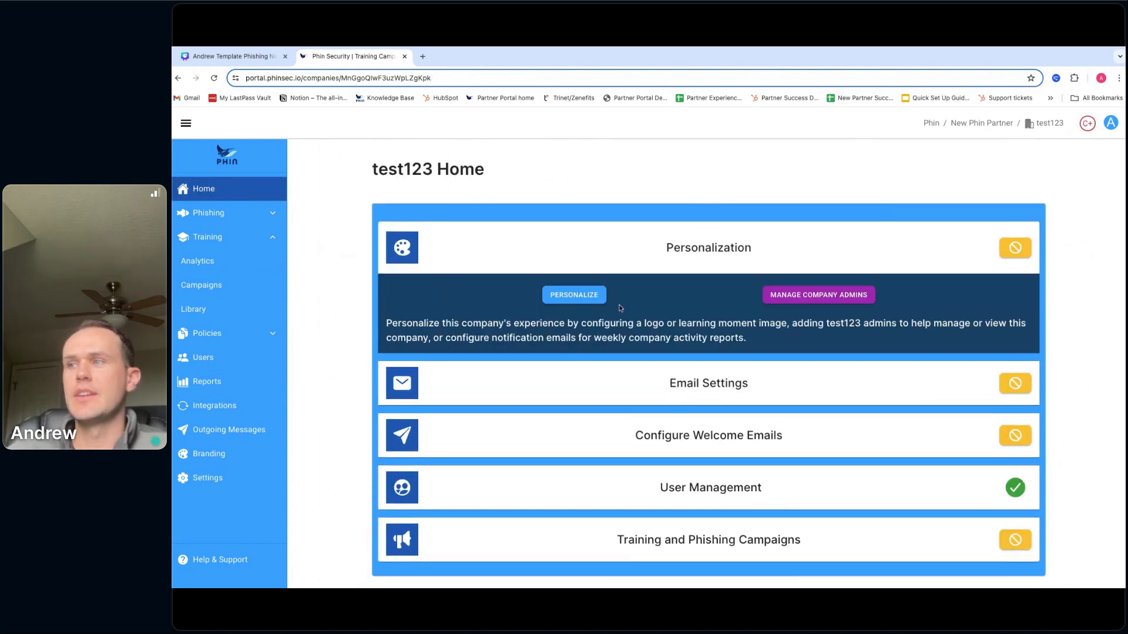
- Expand User Management on Home, check the Users table's 10 active users, then return Home
{"action": "left_click", "coordinate": [689, 486]}
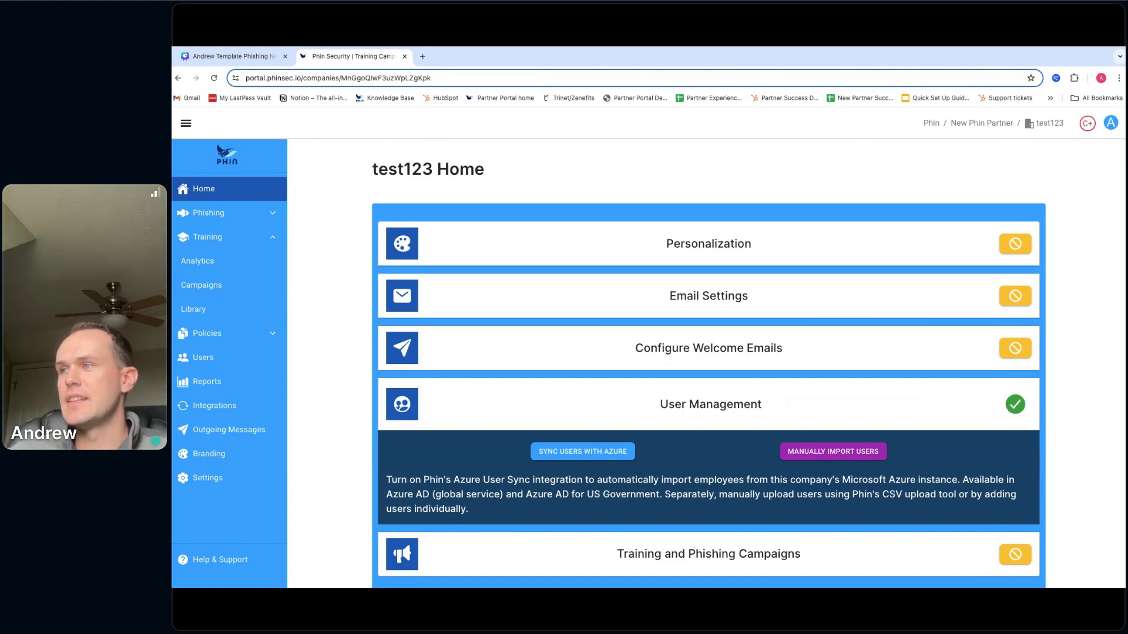
{"action": "left_click", "coordinate": [209, 358]}
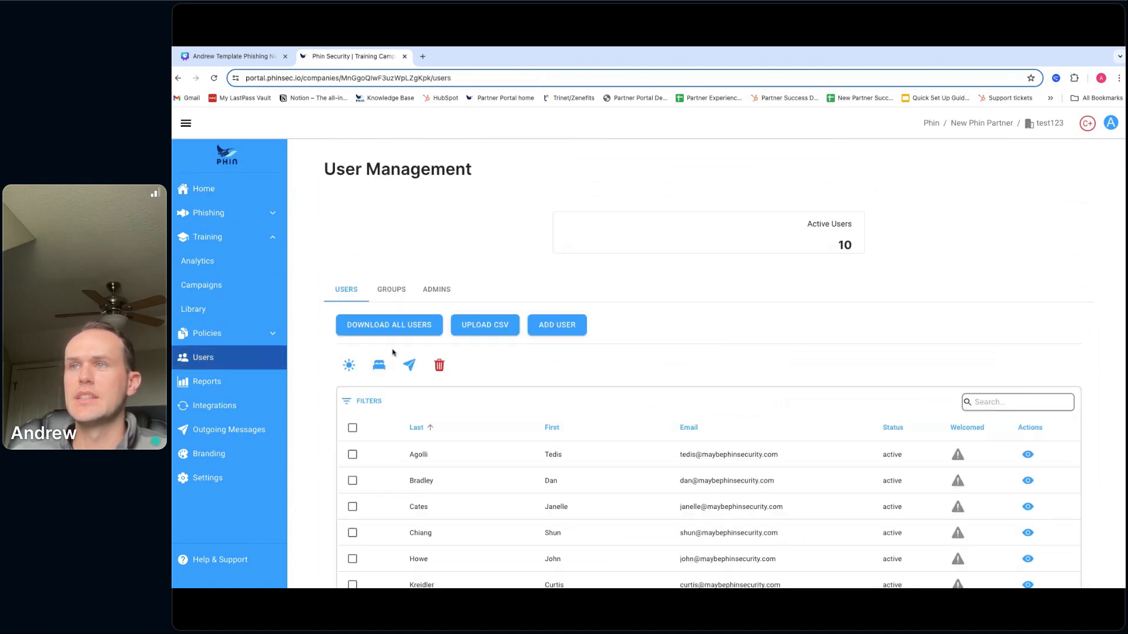
{"action": "scroll", "coordinate": [640, 351], "scroll_direction": "down", "scroll_amount": 3}
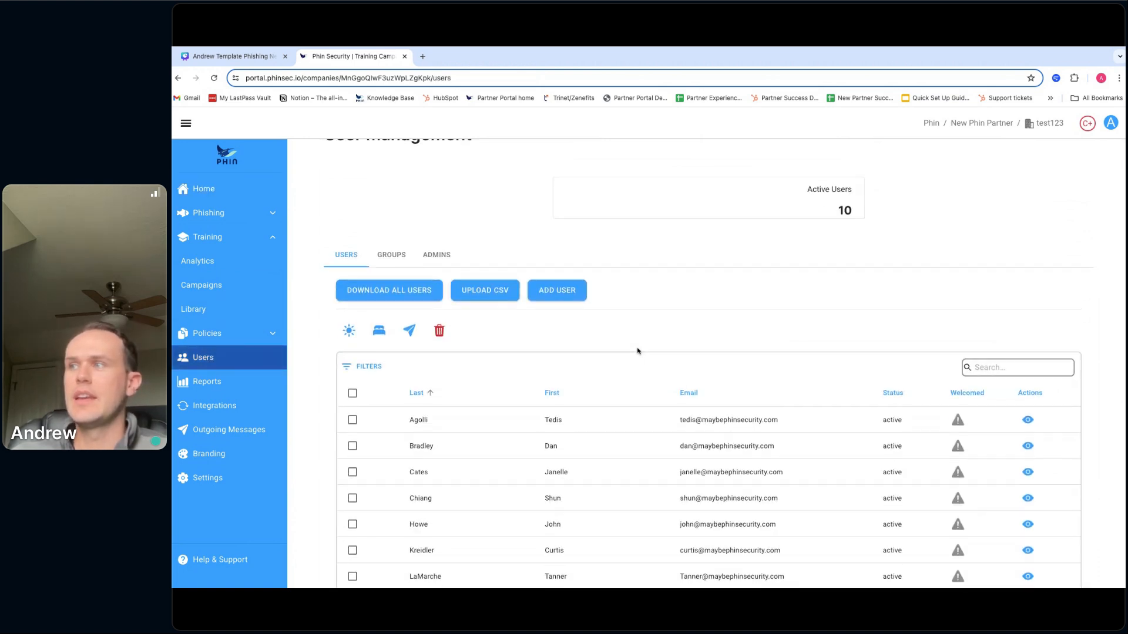
{"action": "scroll", "coordinate": [640, 342], "scroll_direction": "up", "scroll_amount": 3}
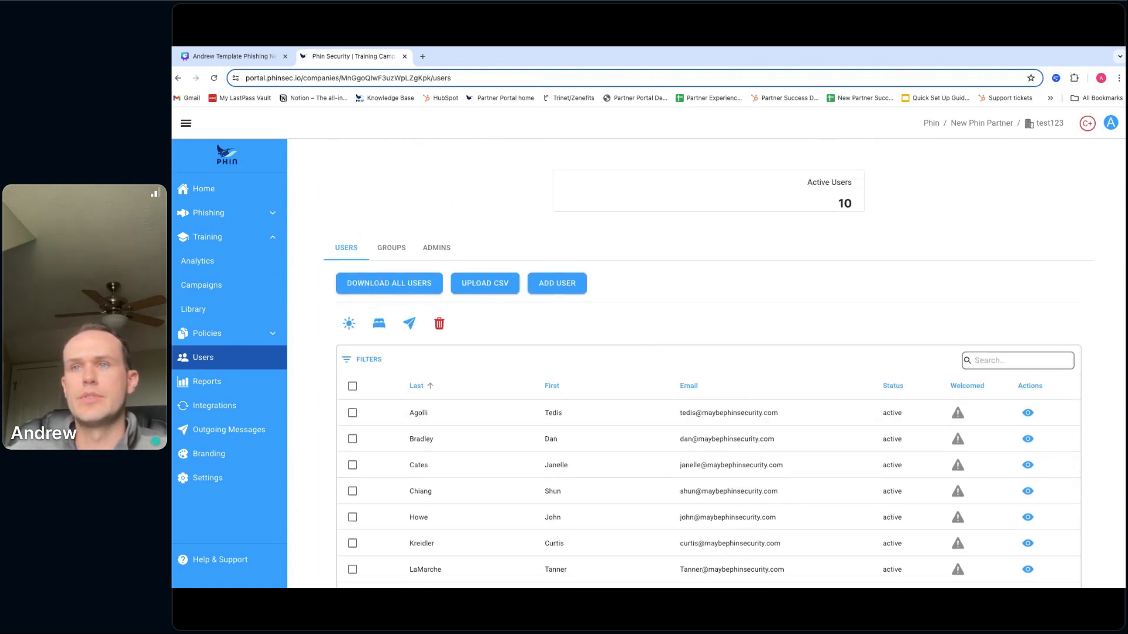
{"action": "left_click", "coordinate": [1035, 125]}
{"action": "left_click", "coordinate": [718, 424]}
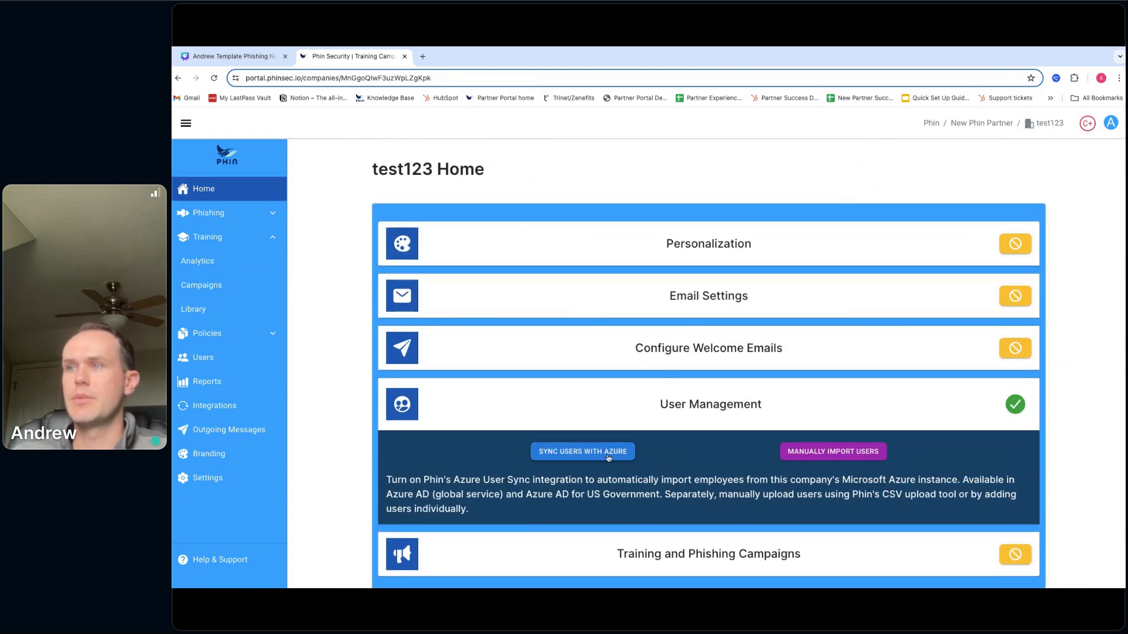
{"action": "left_click", "coordinate": [229, 412]}
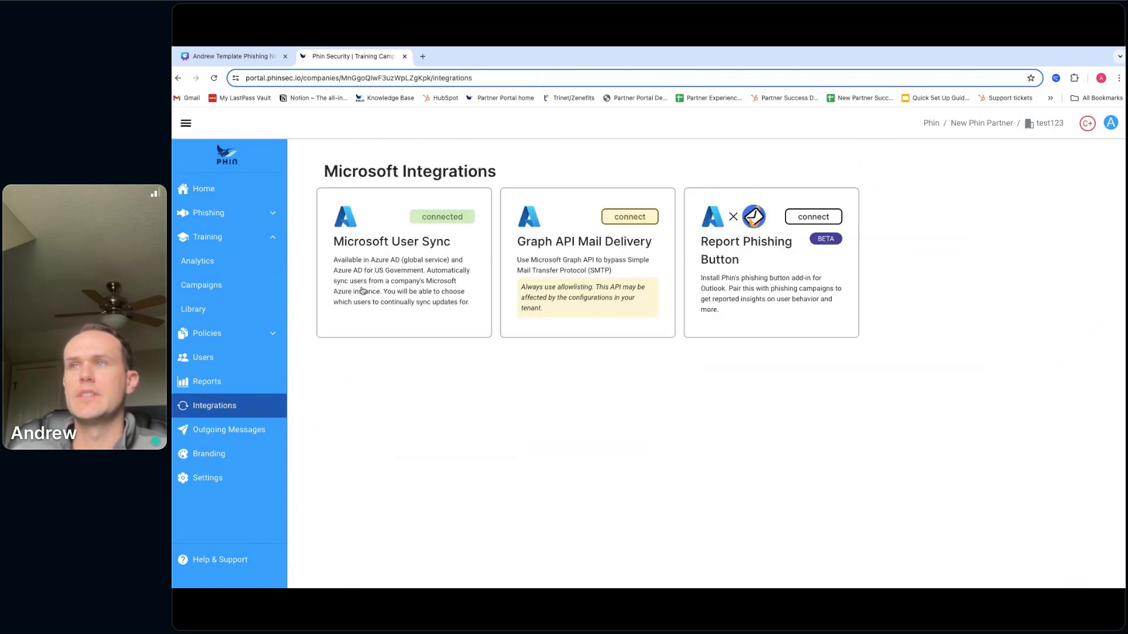
{"action": "left_click", "coordinate": [431, 223]}
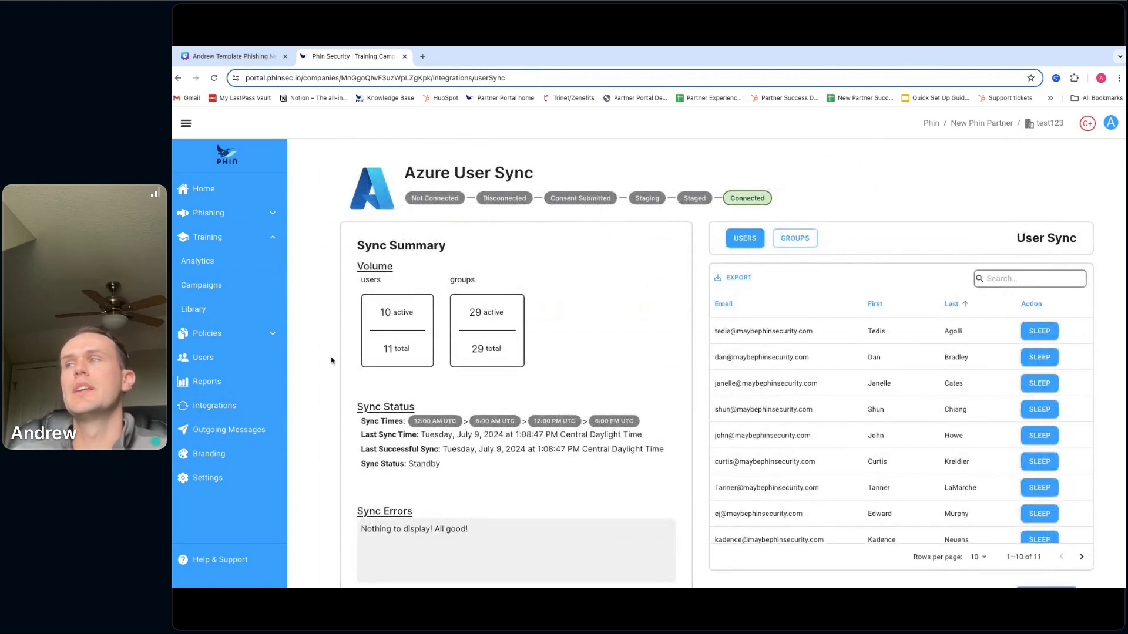
{"action": "scroll", "coordinate": [611, 326], "scroll_direction": "down", "scroll_amount": 2}
{"action": "scroll", "coordinate": [607, 328], "scroll_direction": "up", "scroll_amount": 2}
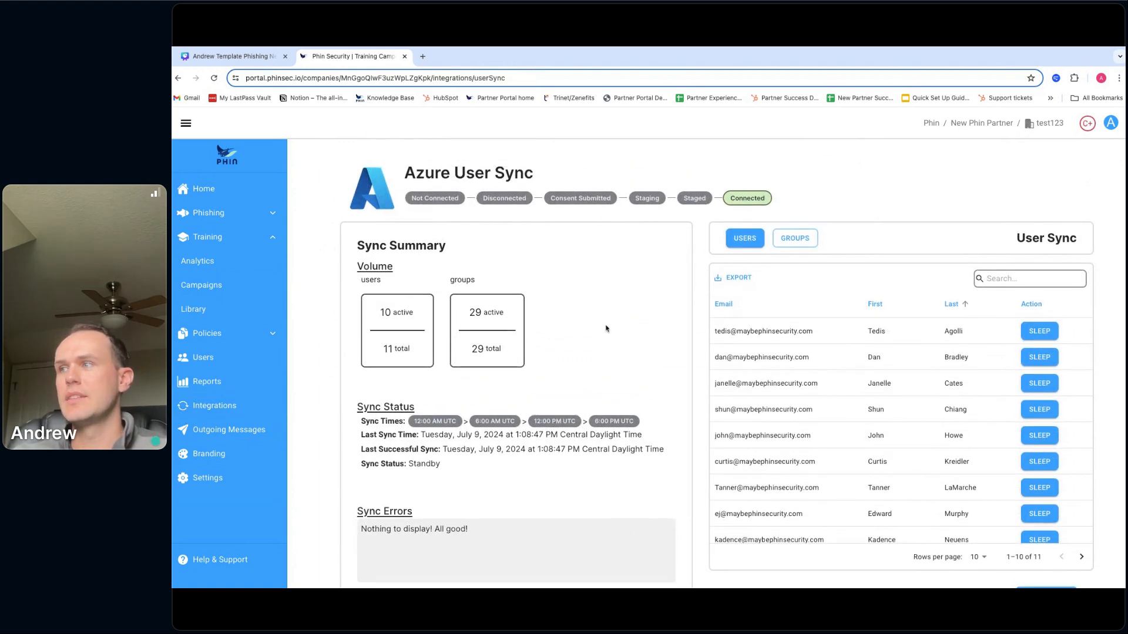
{"action": "scroll", "coordinate": [606, 329], "scroll_direction": "down", "scroll_amount": 1}
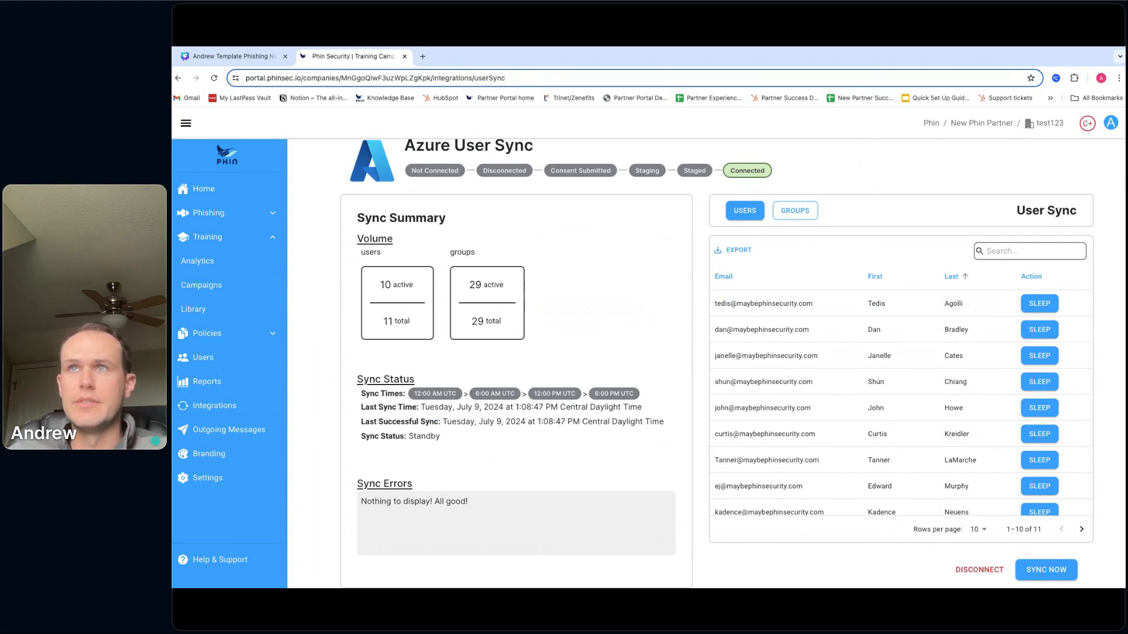
{"action": "left_click", "coordinate": [423, 56]}
- Open the Phin Knowledge Base and search for 'how to upload users man'
{"action": "left_click", "coordinate": [400, 98]}
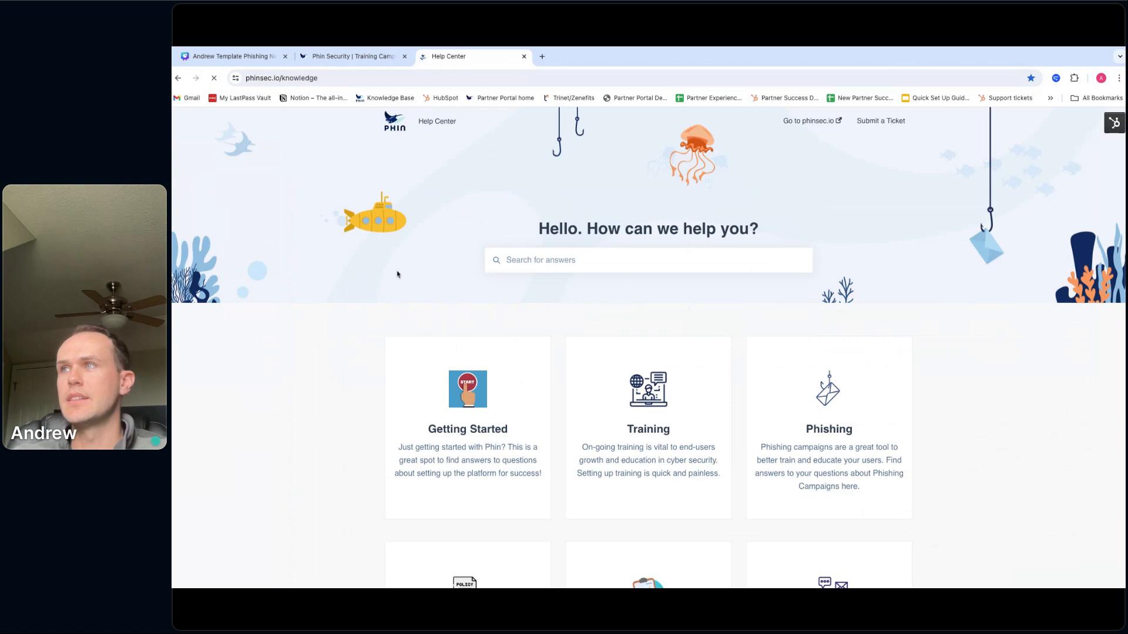
{"action": "scroll", "coordinate": [396, 279], "scroll_direction": "down", "scroll_amount": 2}
{"action": "scroll", "coordinate": [394, 274], "scroll_direction": "up", "scroll_amount": 2}
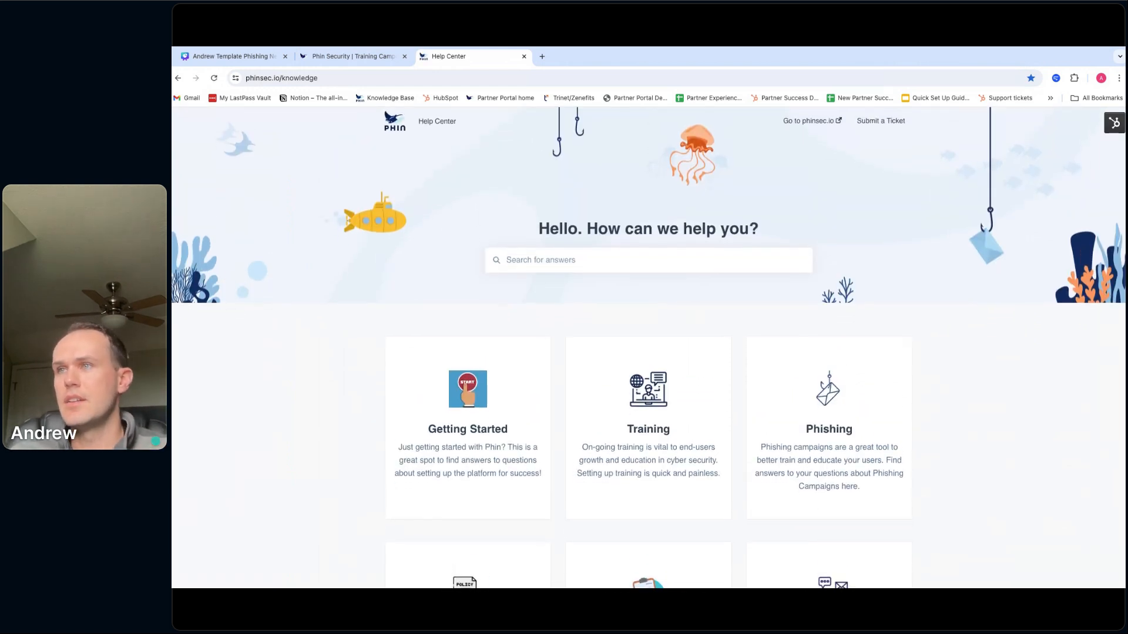
{"action": "scroll", "coordinate": [468, 254], "scroll_direction": "down", "scroll_amount": 5}
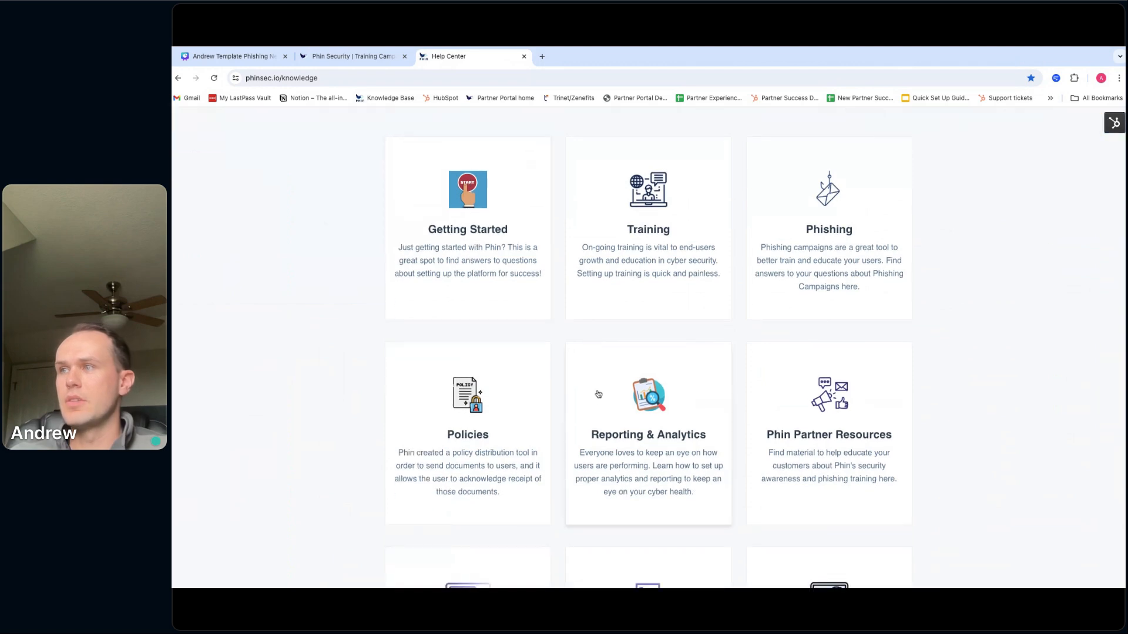
{"action": "scroll", "coordinate": [617, 305], "scroll_direction": "up", "scroll_amount": 3}
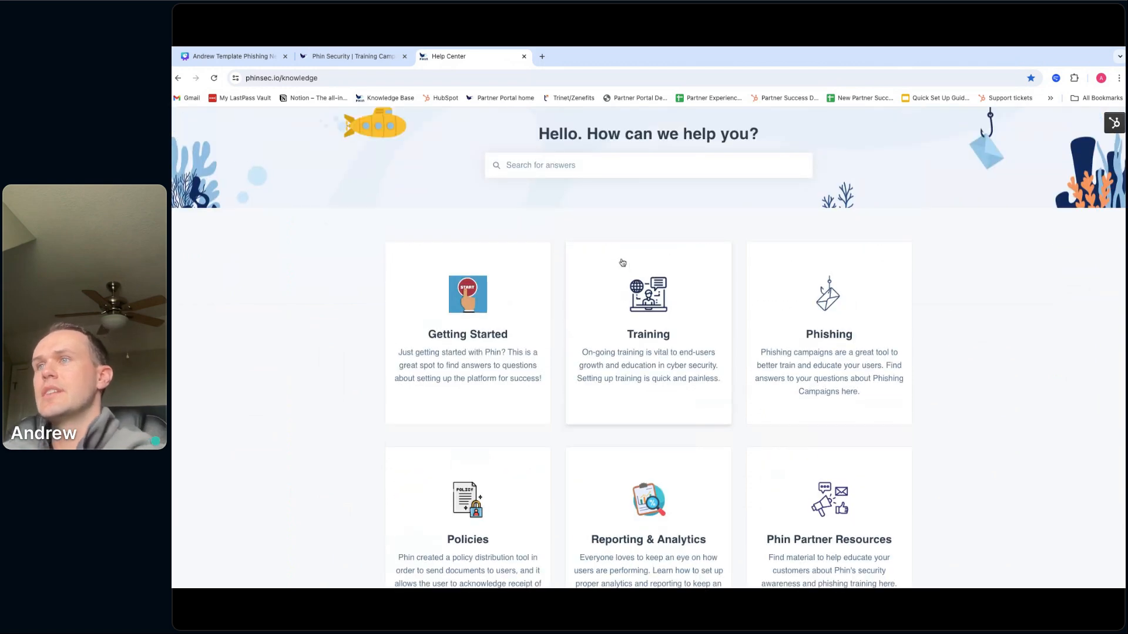
{"action": "scroll", "coordinate": [623, 262], "scroll_direction": "up", "scroll_amount": 2}
{"action": "left_click", "coordinate": [597, 249]}
{"action": "type", "text": "how to upload "}
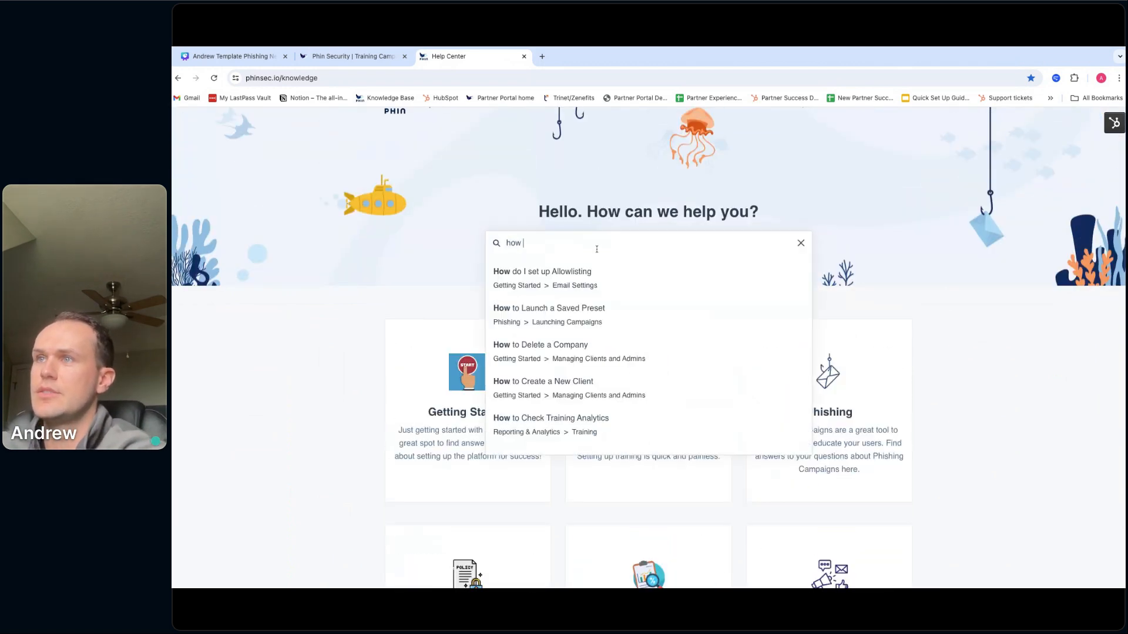
{"action": "type", "text": "users man"}
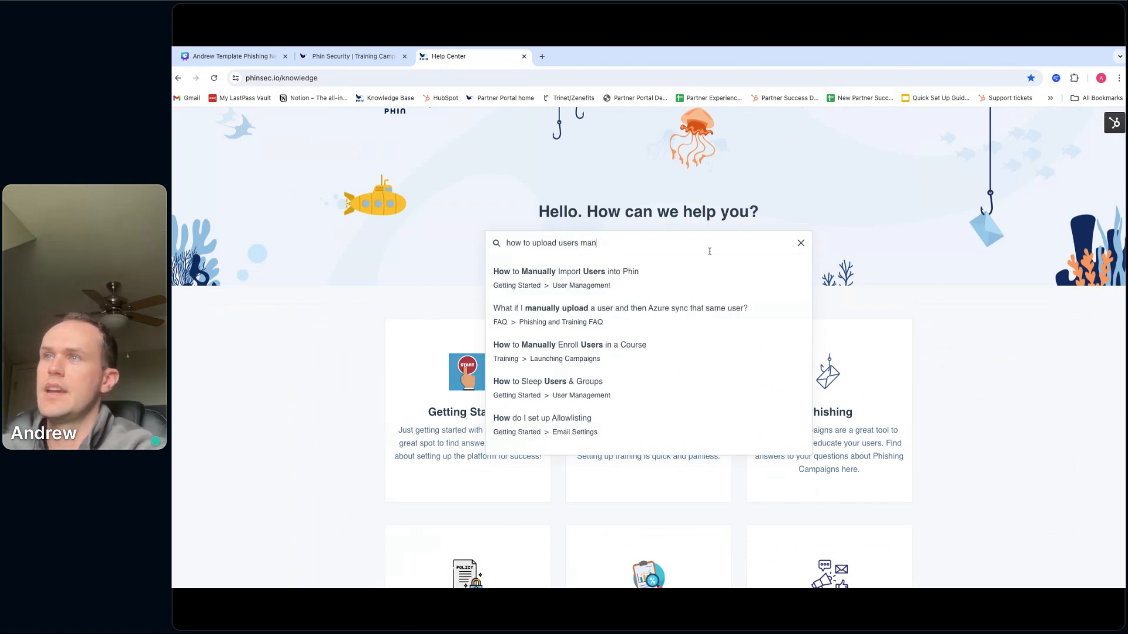
- Read 'How to Manually Import Users into Phin', then list the User Management articles
{"action": "left_click", "coordinate": [612, 274]}
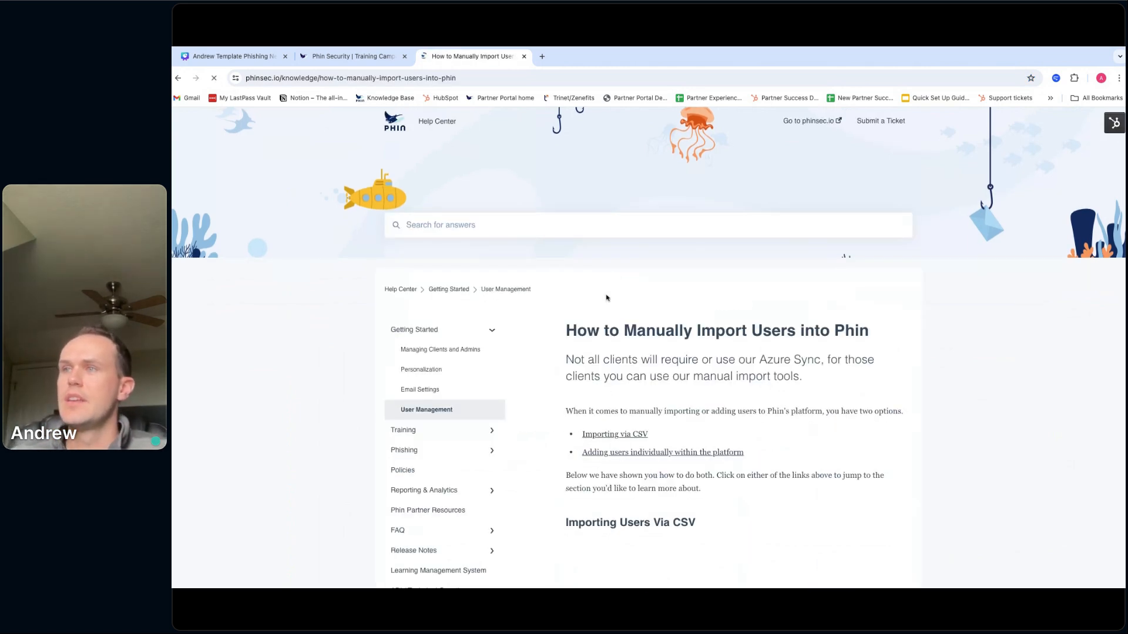
{"action": "scroll", "coordinate": [607, 298], "scroll_direction": "down", "scroll_amount": 10}
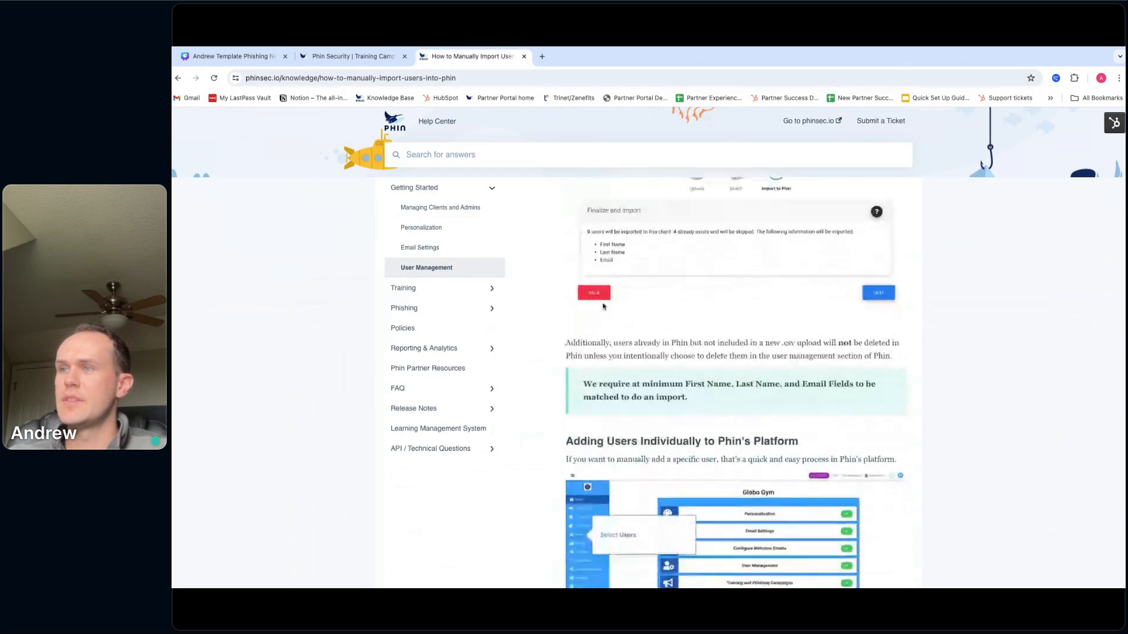
{"action": "scroll", "coordinate": [603, 306], "scroll_direction": "down", "scroll_amount": 10}
{"action": "scroll", "coordinate": [603, 306], "scroll_direction": "up", "scroll_amount": 9}
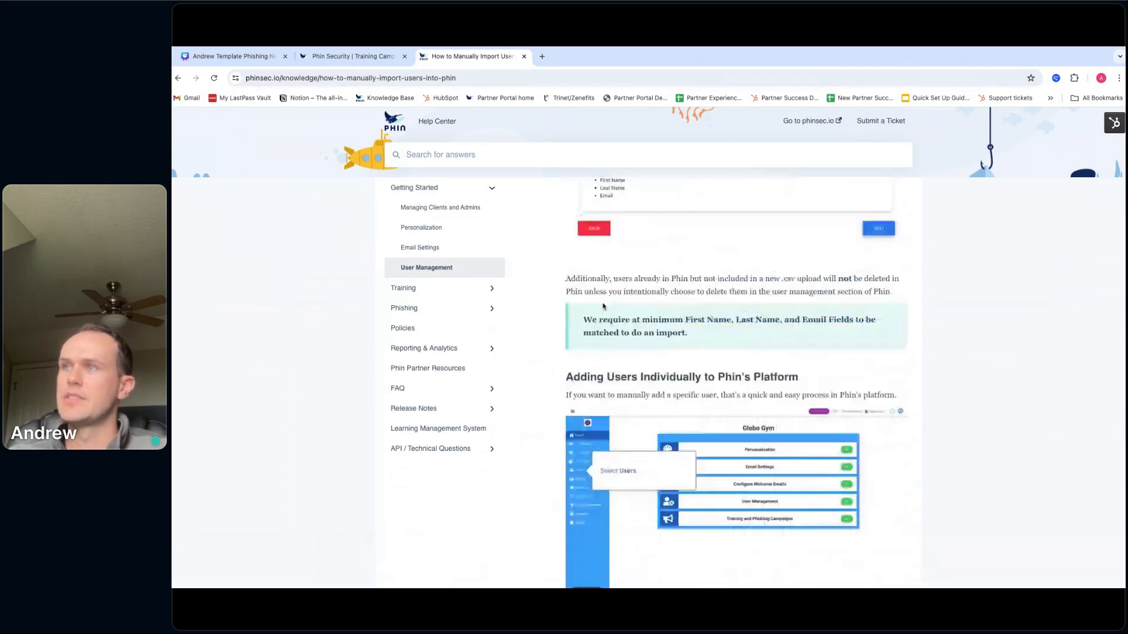
{"action": "scroll", "coordinate": [603, 306], "scroll_direction": "up", "scroll_amount": 4}
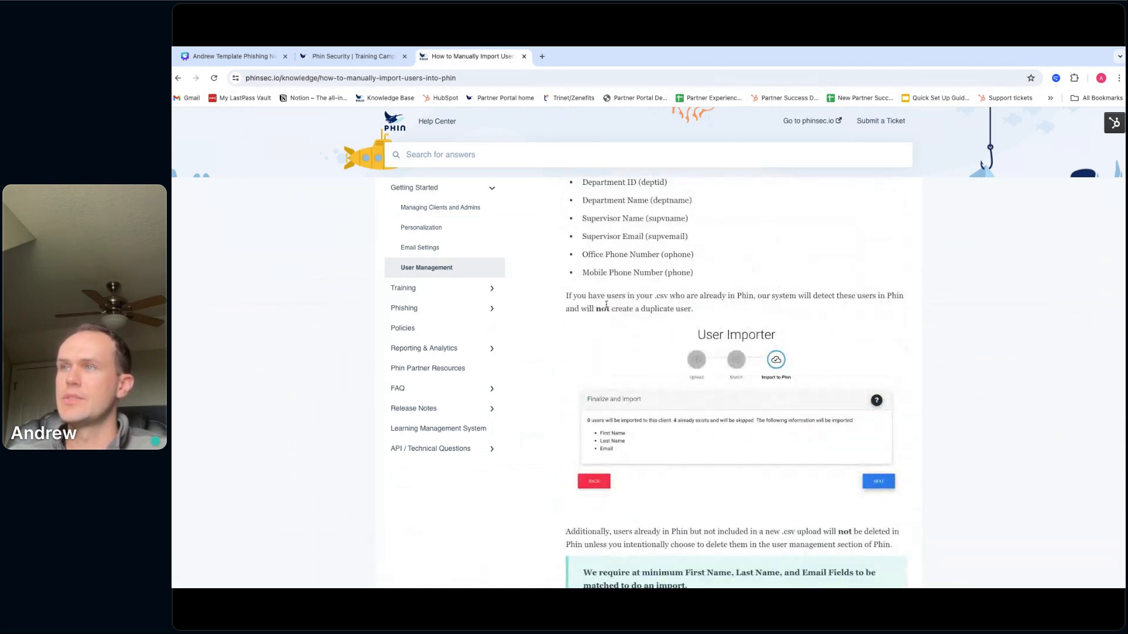
{"action": "scroll", "coordinate": [606, 304], "scroll_direction": "up", "scroll_amount": 4}
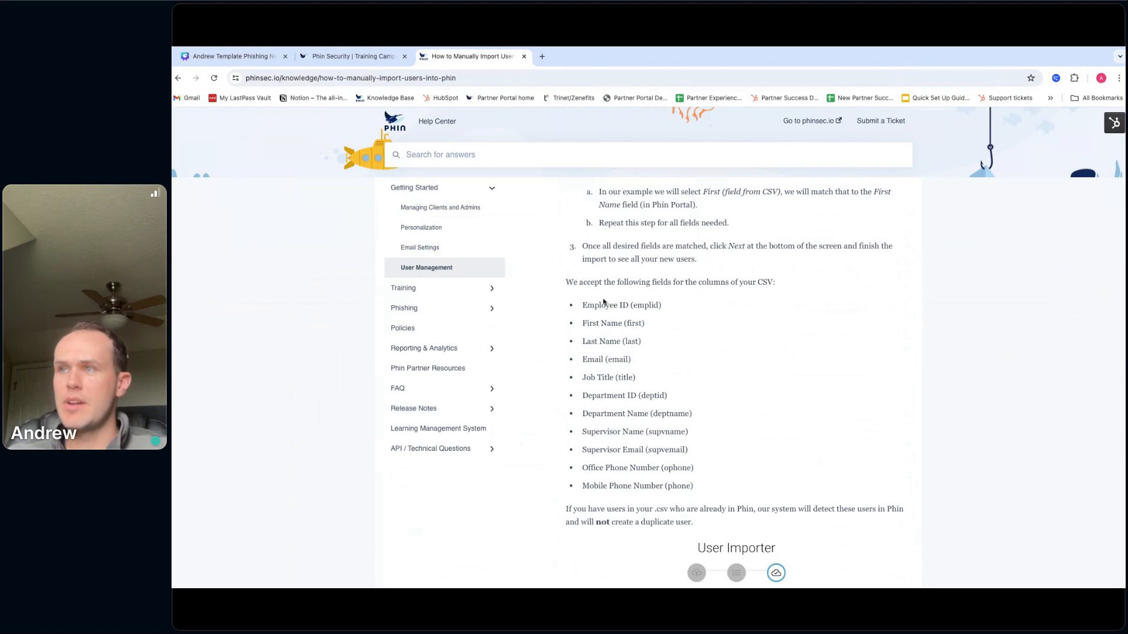
{"action": "scroll", "coordinate": [604, 302], "scroll_direction": "up", "scroll_amount": 12}
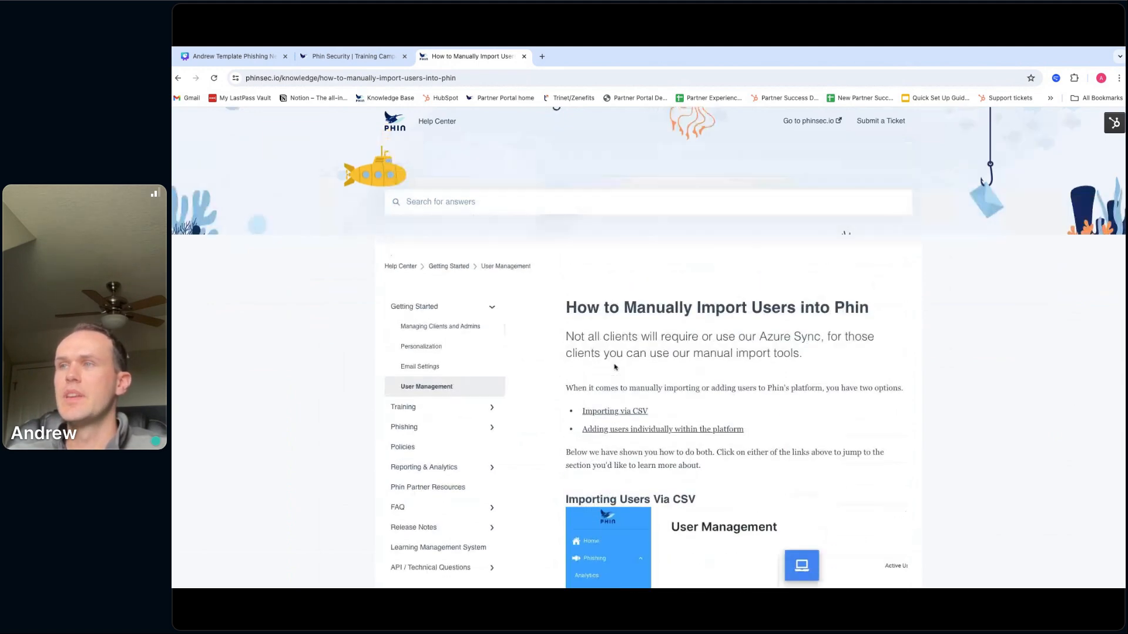
{"action": "scroll", "coordinate": [615, 368], "scroll_direction": "up", "scroll_amount": 1}
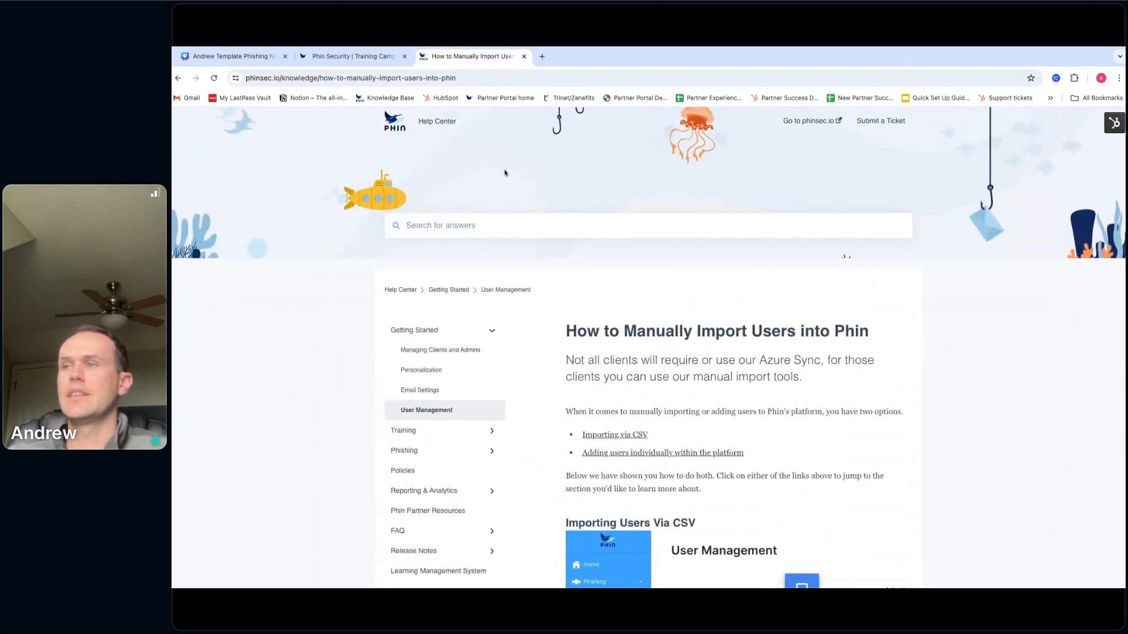
{"action": "left_click", "coordinate": [449, 413]}
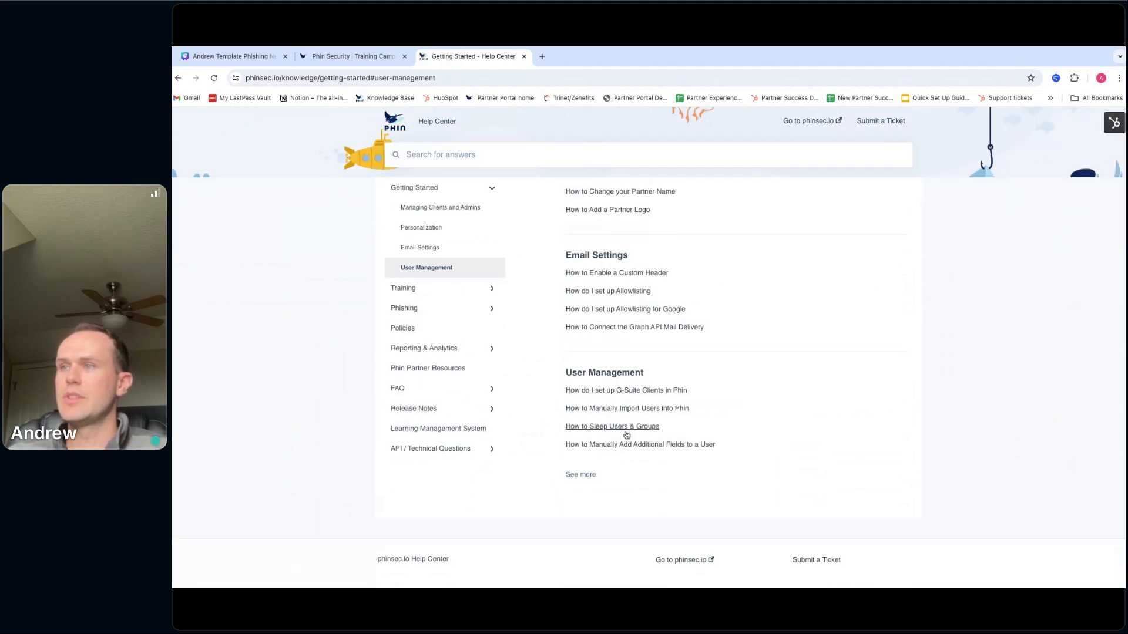
- Expand the User Management articles and read through 'How to Add Users via Phin's Azure Sync'
{"action": "left_click", "coordinate": [590, 478]}
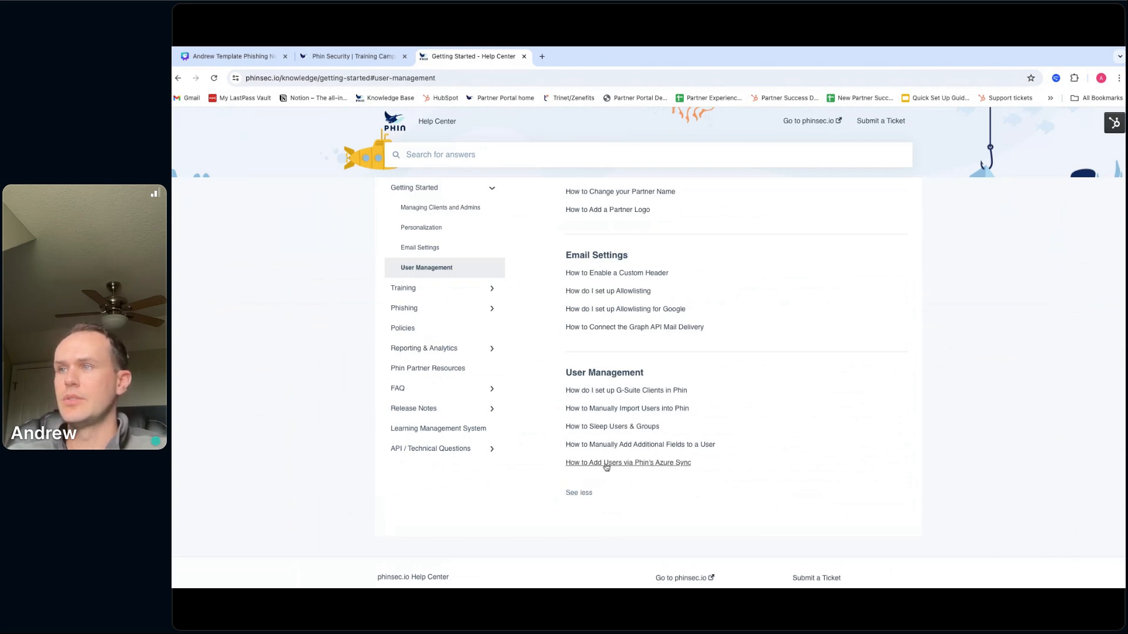
{"action": "left_click", "coordinate": [607, 463]}
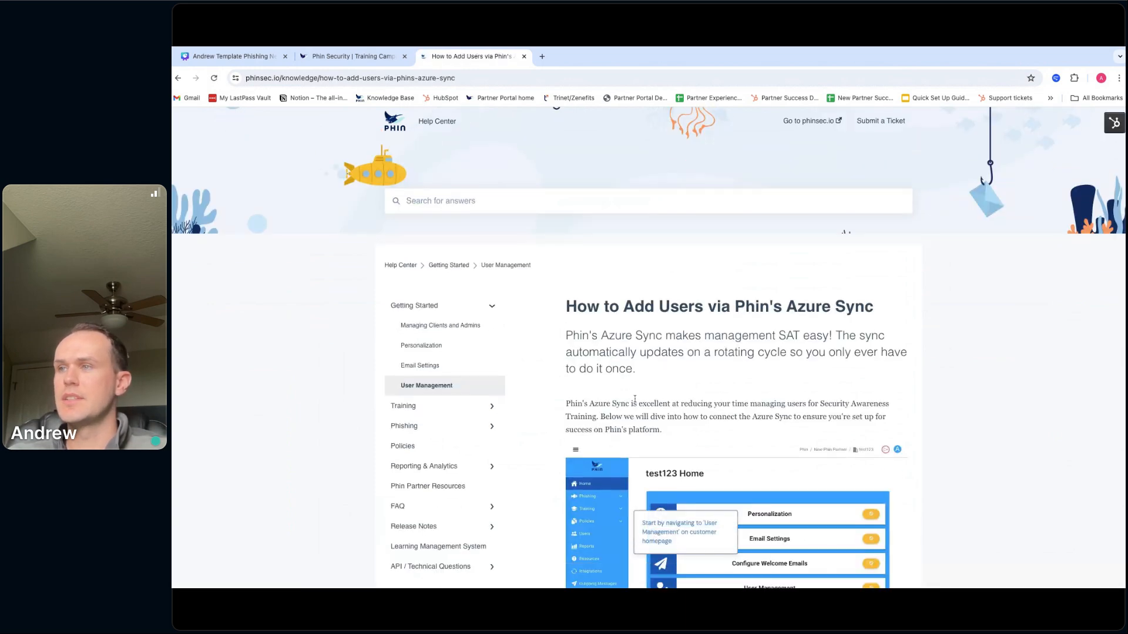
{"action": "scroll", "coordinate": [634, 399], "scroll_direction": "down", "scroll_amount": 4}
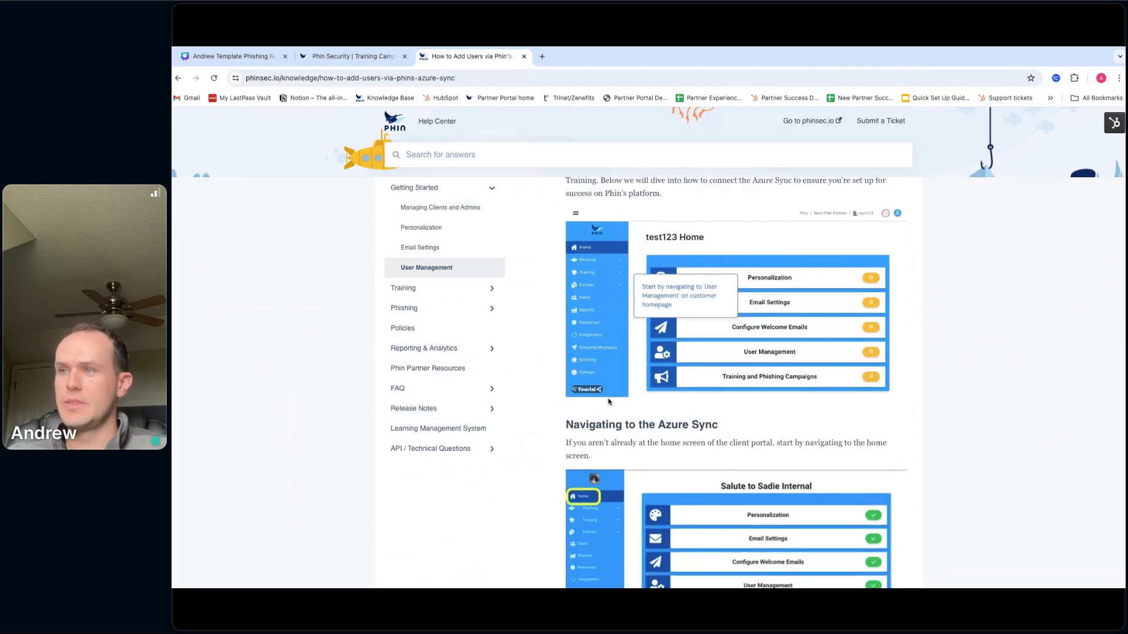
{"action": "scroll", "coordinate": [609, 402], "scroll_direction": "down", "scroll_amount": 7}
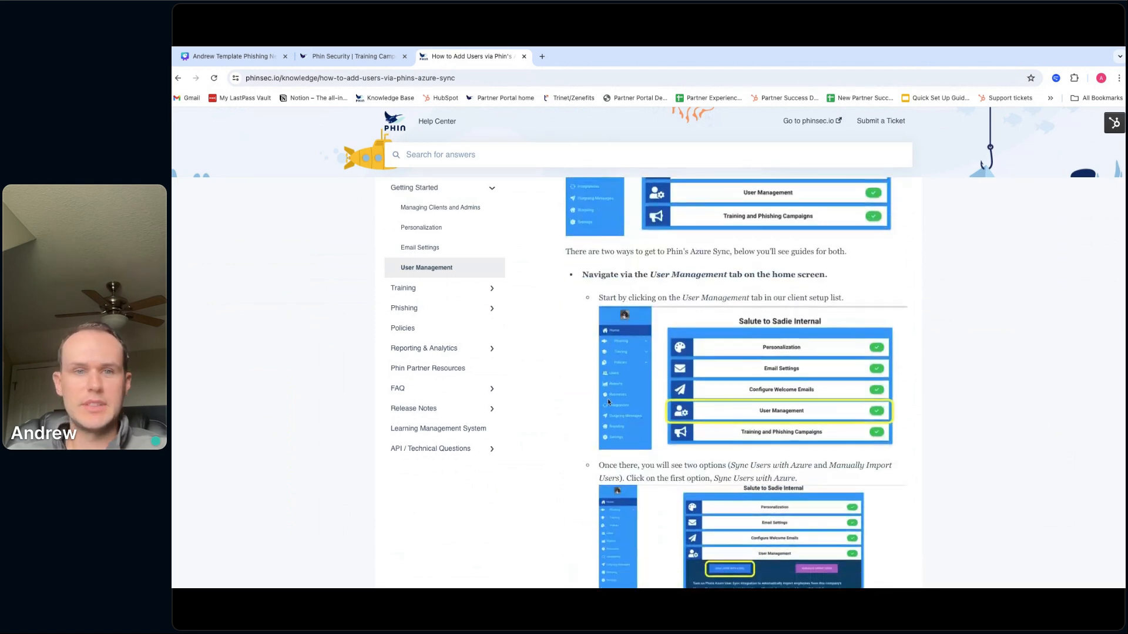
{"action": "scroll", "coordinate": [608, 399], "scroll_direction": "down", "scroll_amount": 3}
{"action": "scroll", "coordinate": [564, 394], "scroll_direction": "up", "scroll_amount": 15}
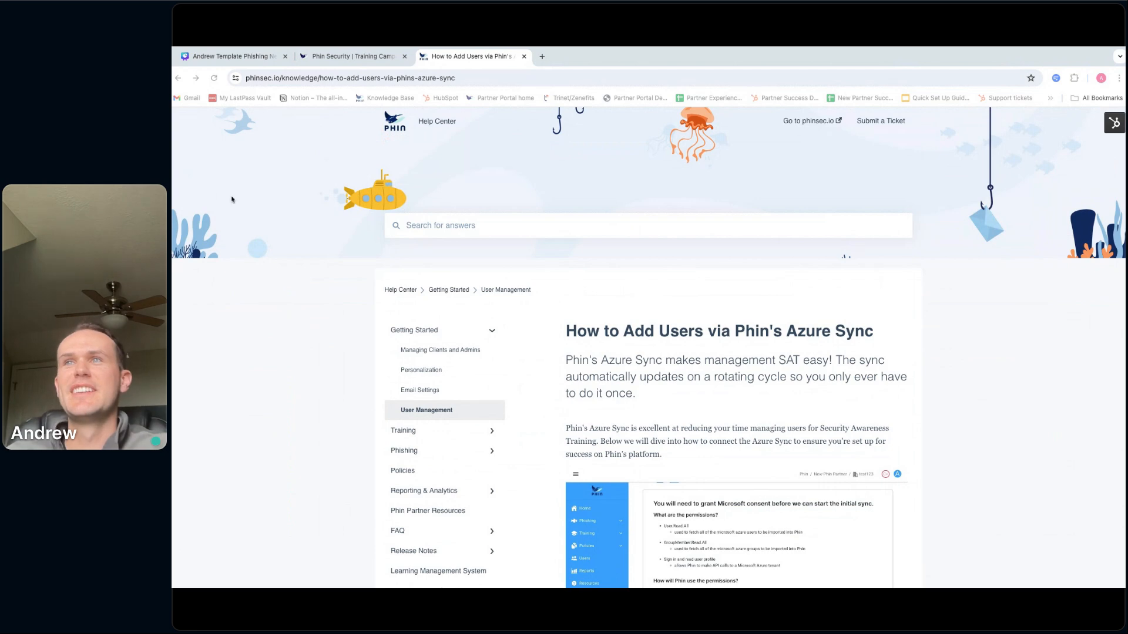
{"action": "left_click", "coordinate": [254, 58]}
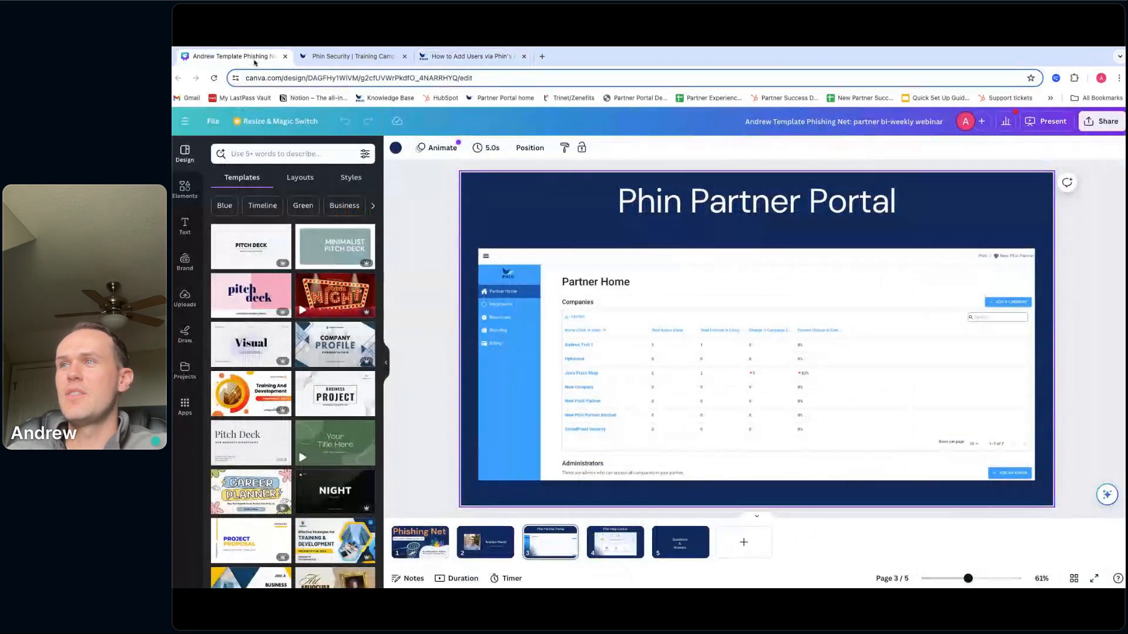
{"action": "left_click", "coordinate": [470, 56]}
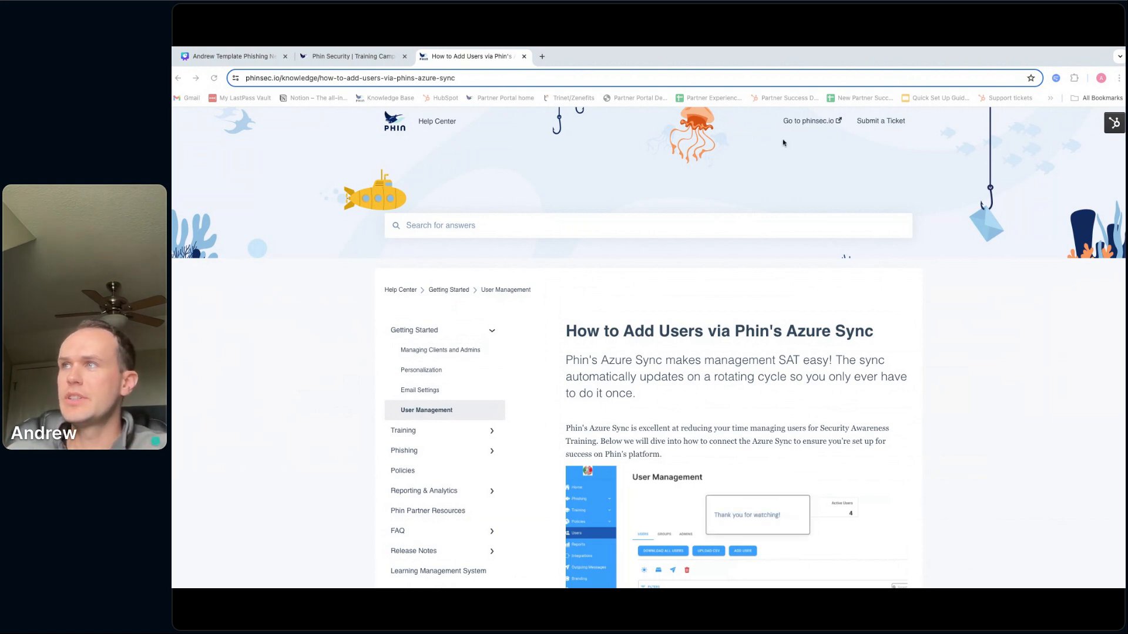
{"action": "left_click", "coordinate": [874, 124]}
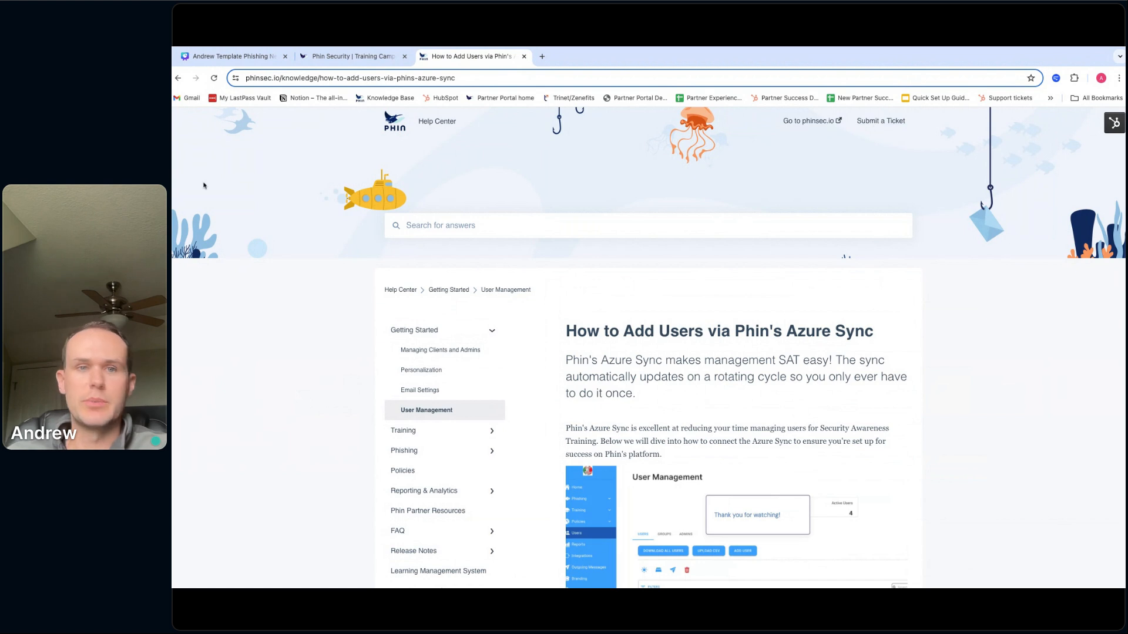